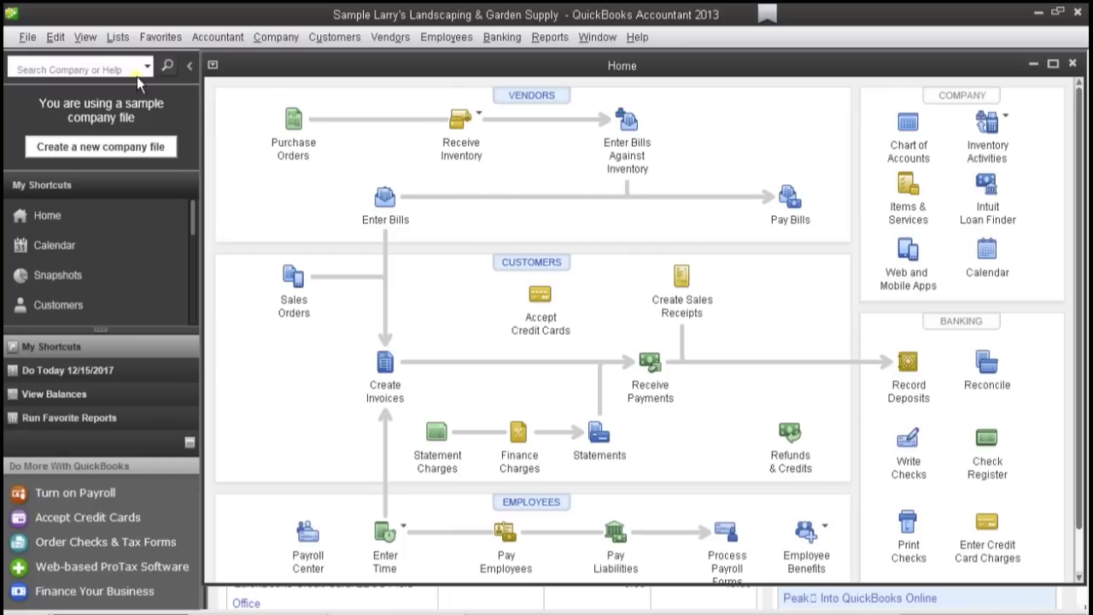
Step: Open the company preferences and review the General and Reports & Graphs settings, trying the Accrual summary reports basis before selecting Cash
click(86, 39)
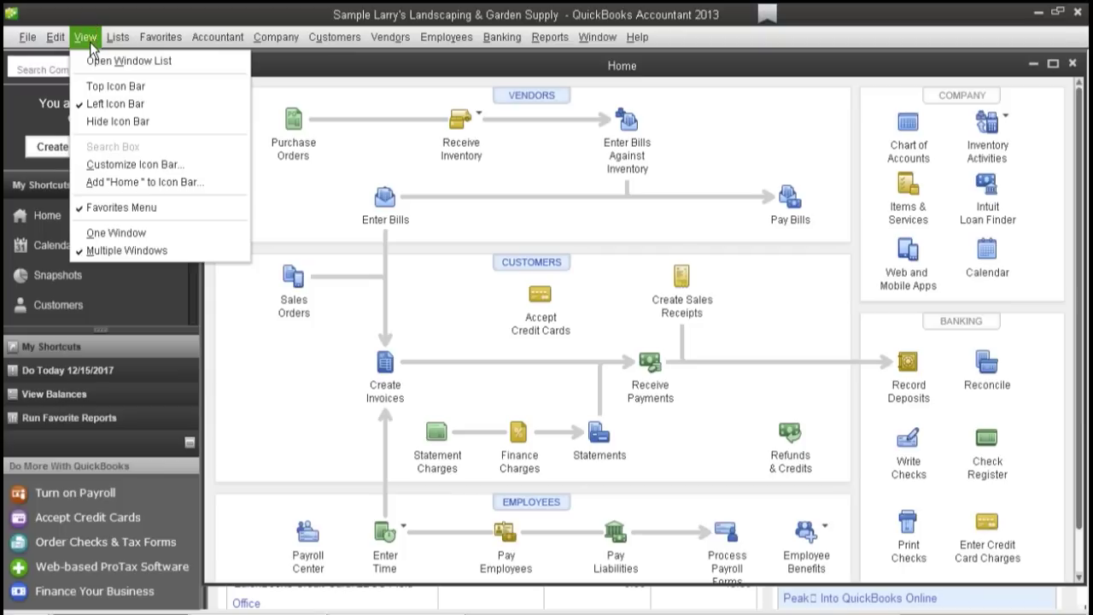
mouse_move(58, 38)
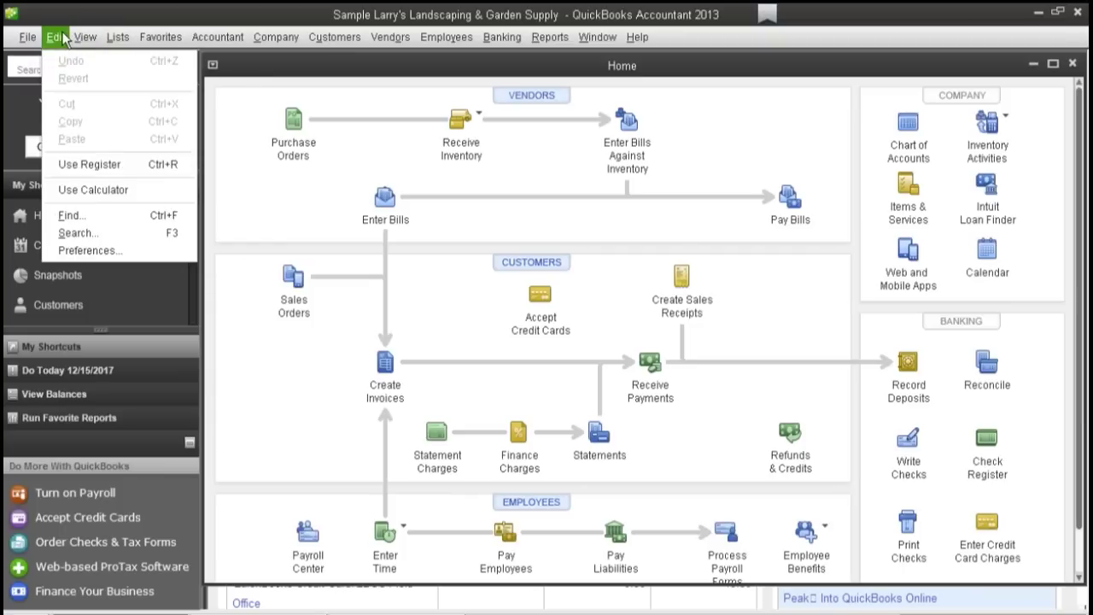
click(69, 251)
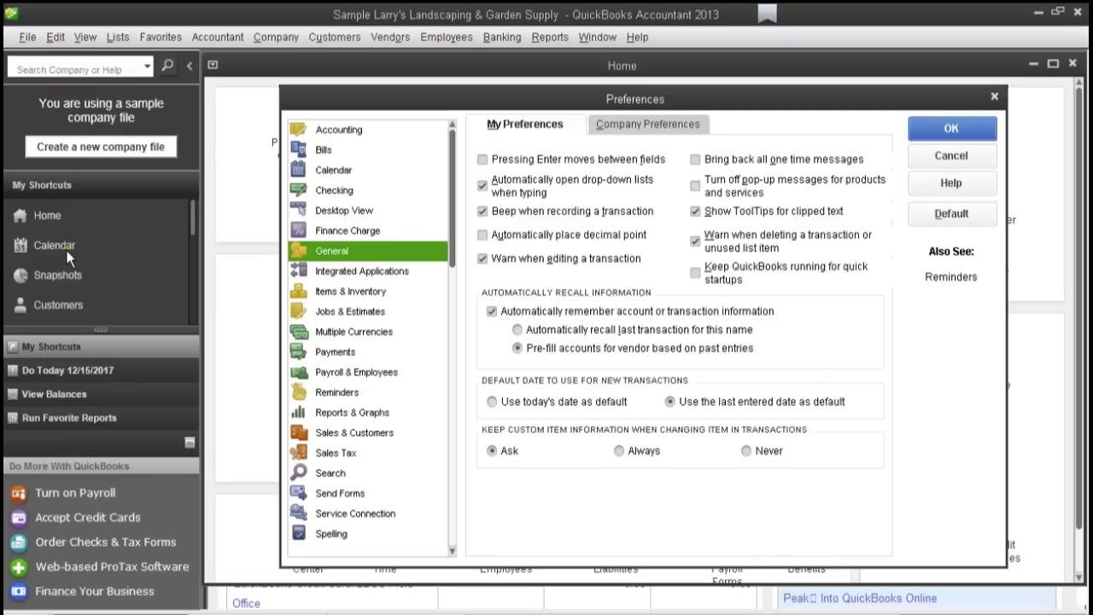
click(645, 122)
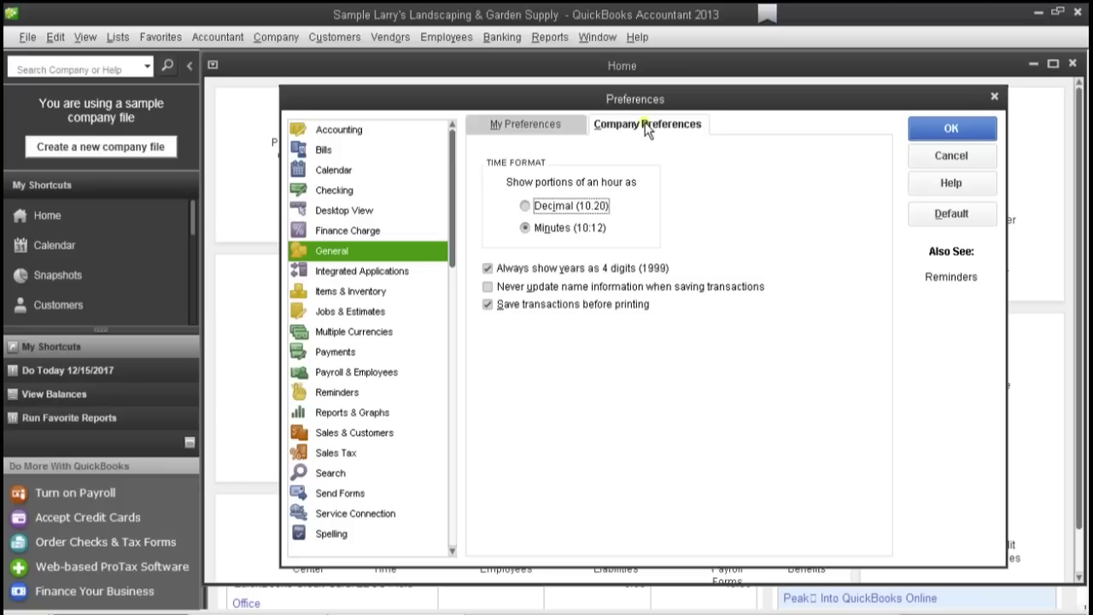
click(371, 413)
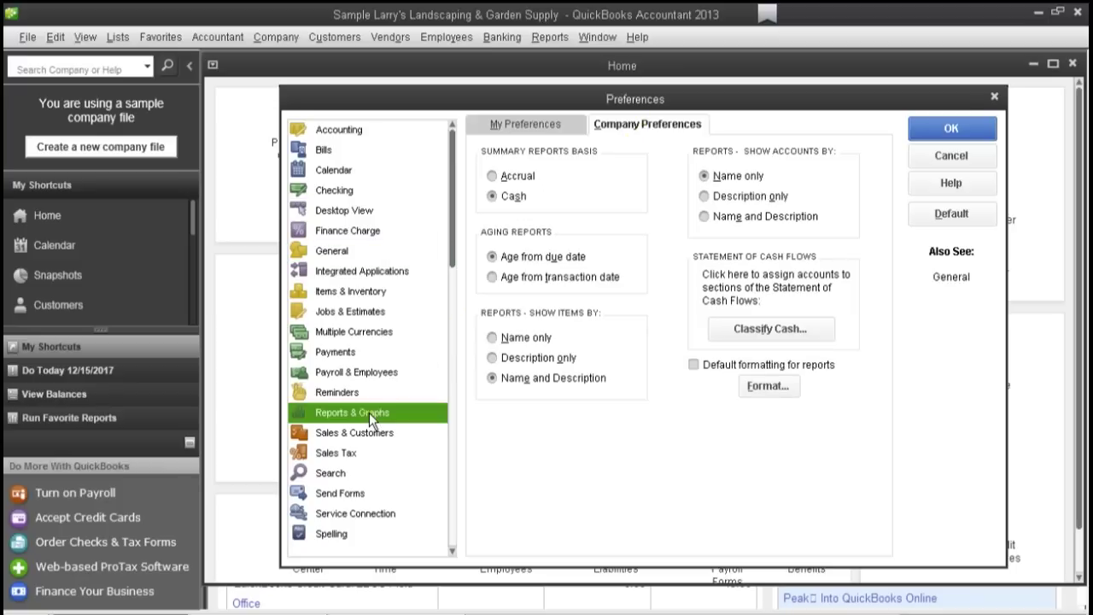
click(492, 175)
click(493, 197)
Step: Review the company preferences for Bills, Checking and Sales Tax
click(322, 151)
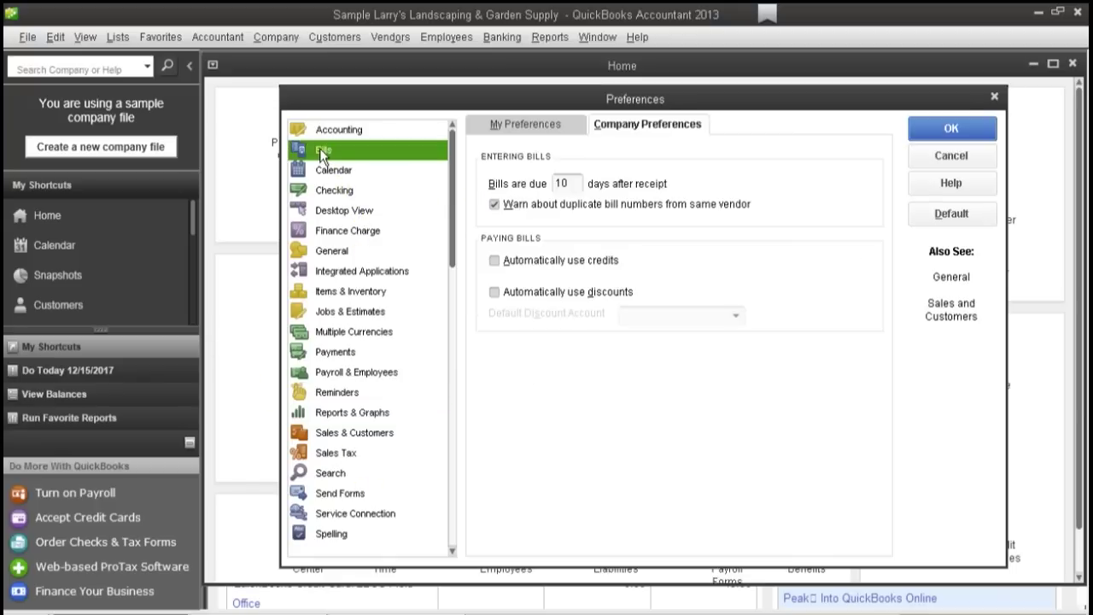
click(335, 191)
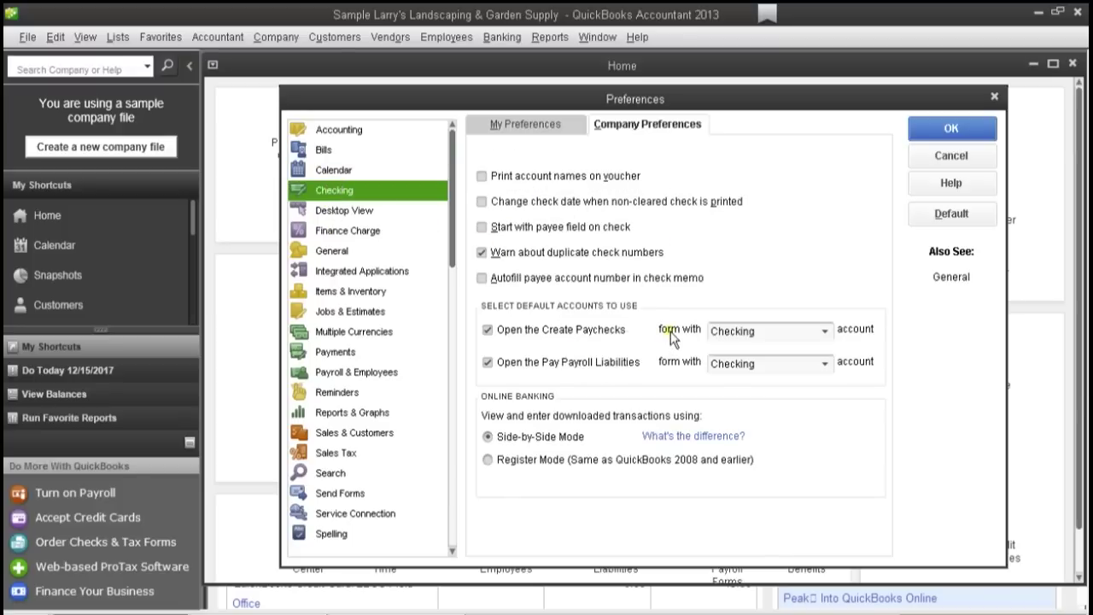
click(344, 457)
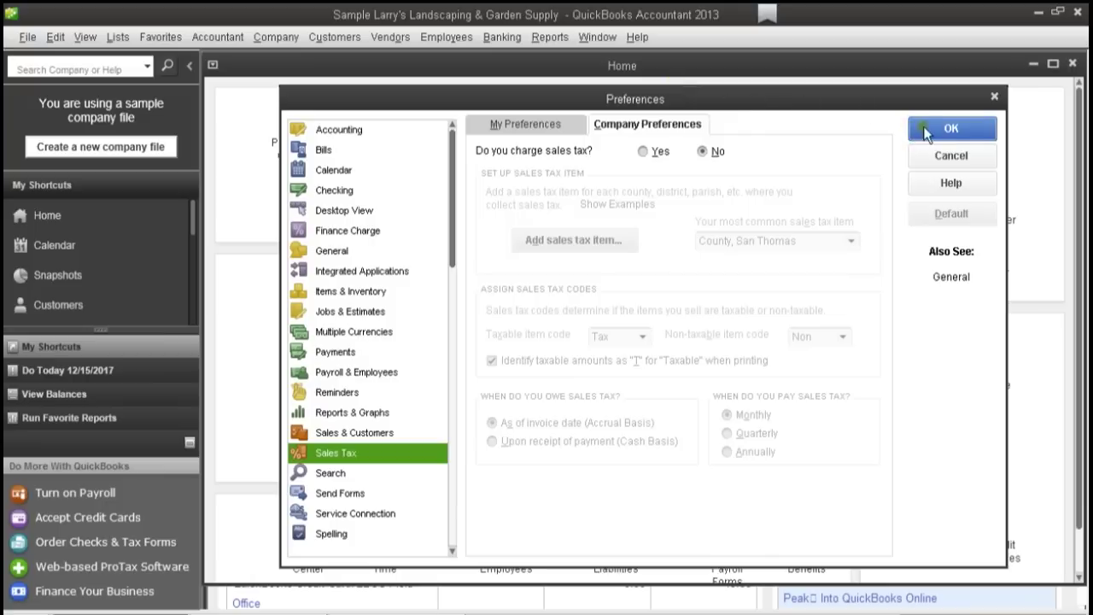
Step: Open the Chart of Accounts and maximize its window
click(203, 38)
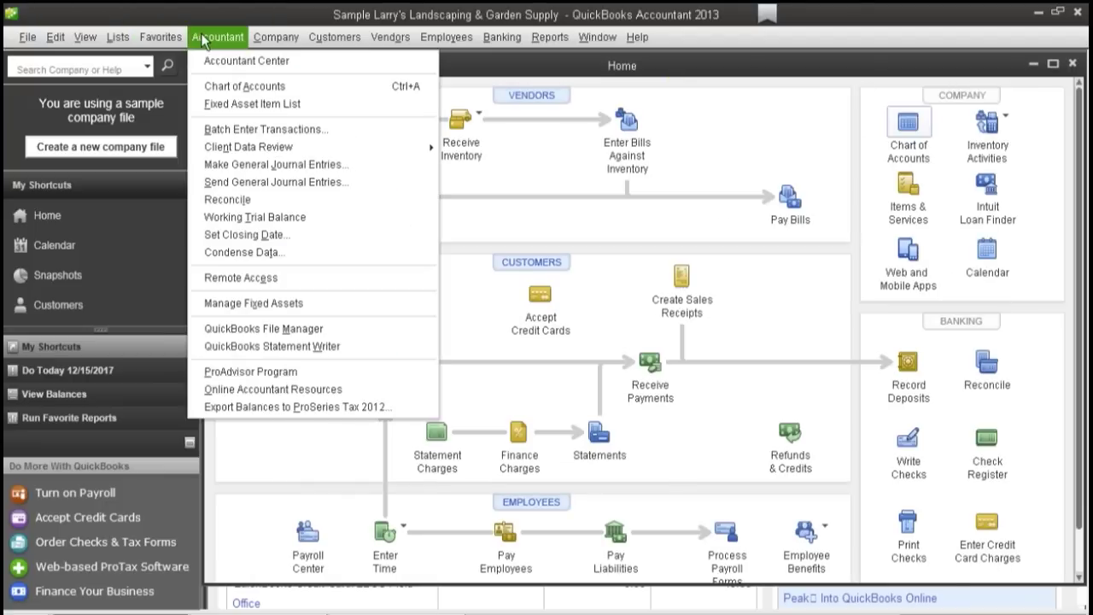
click(228, 87)
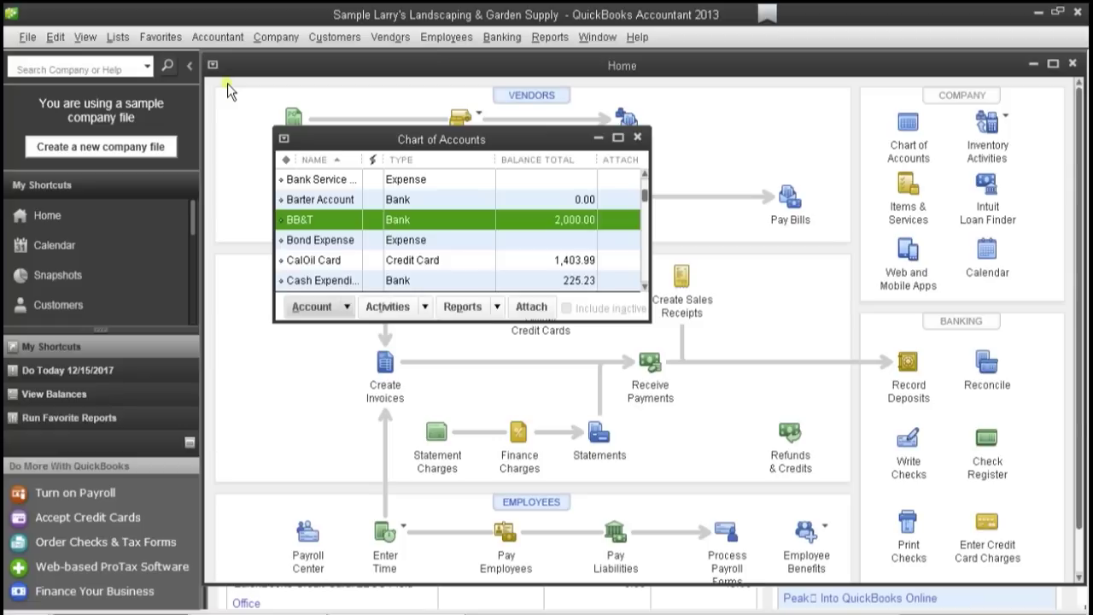
click(617, 138)
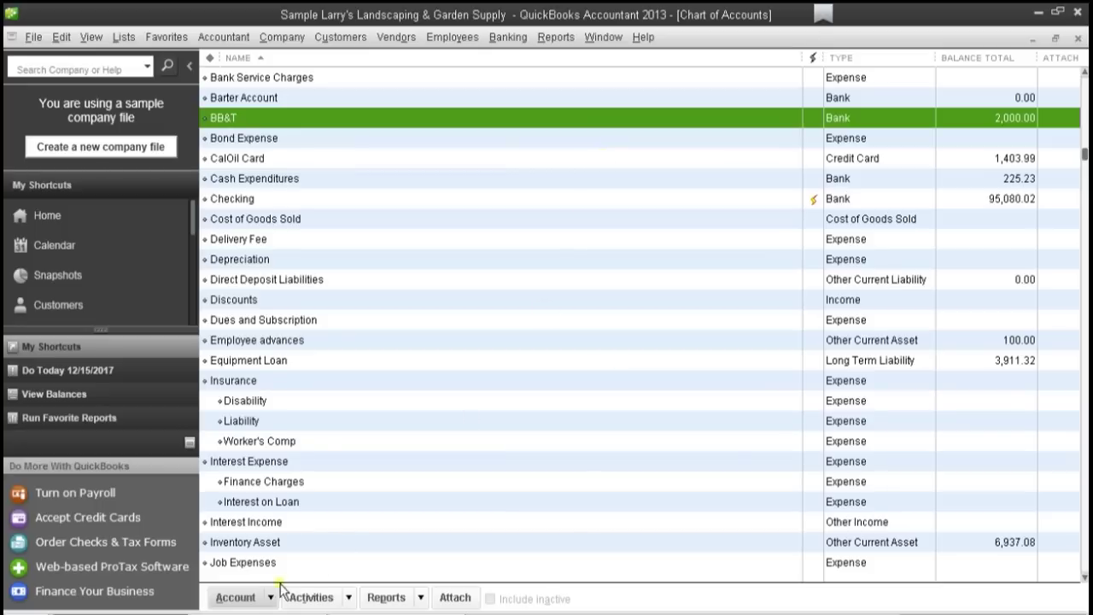
Step: Start adding a new account to the Chart of Accounts with Expense as its account type
click(241, 599)
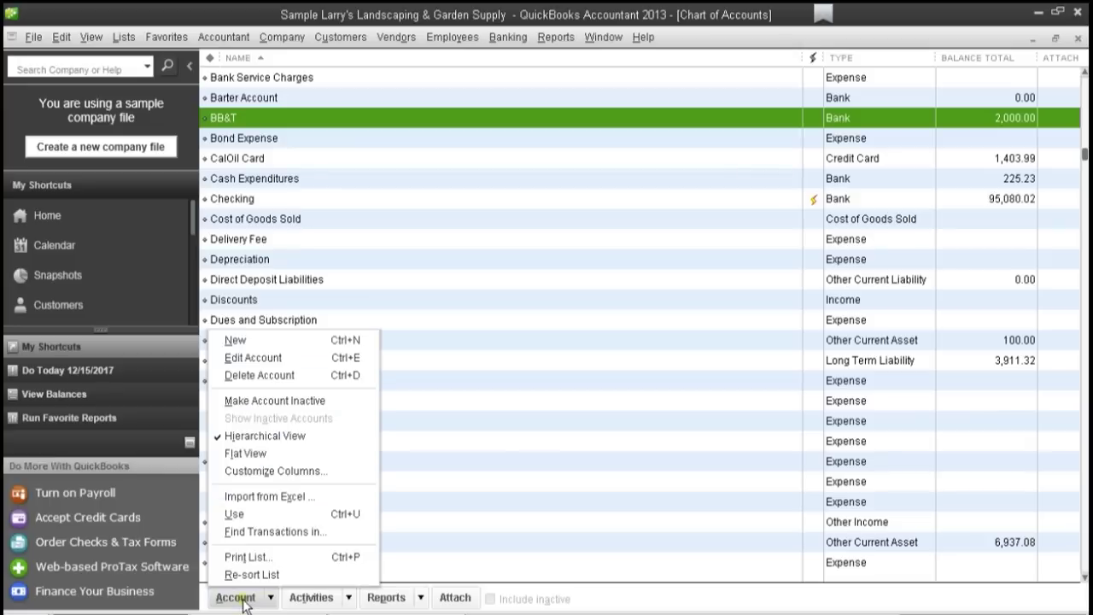
click(293, 343)
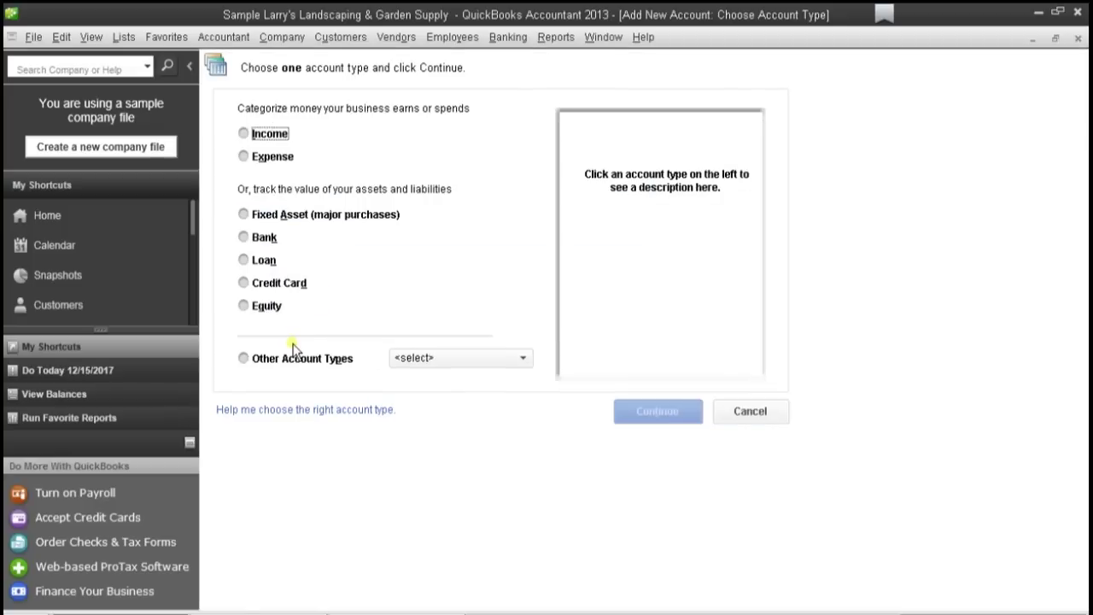
click(242, 354)
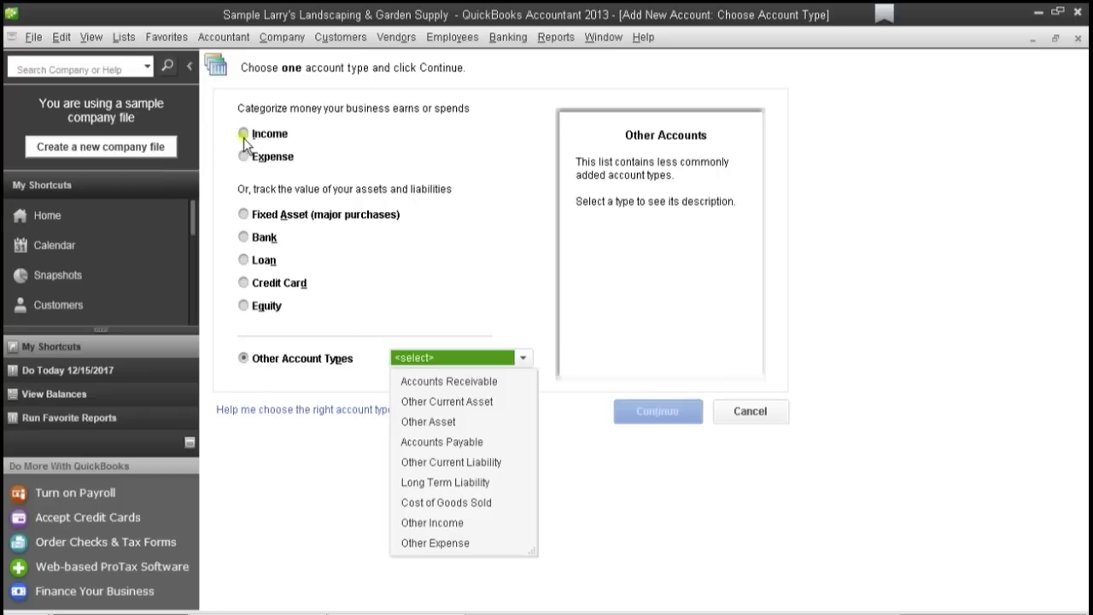
click(243, 159)
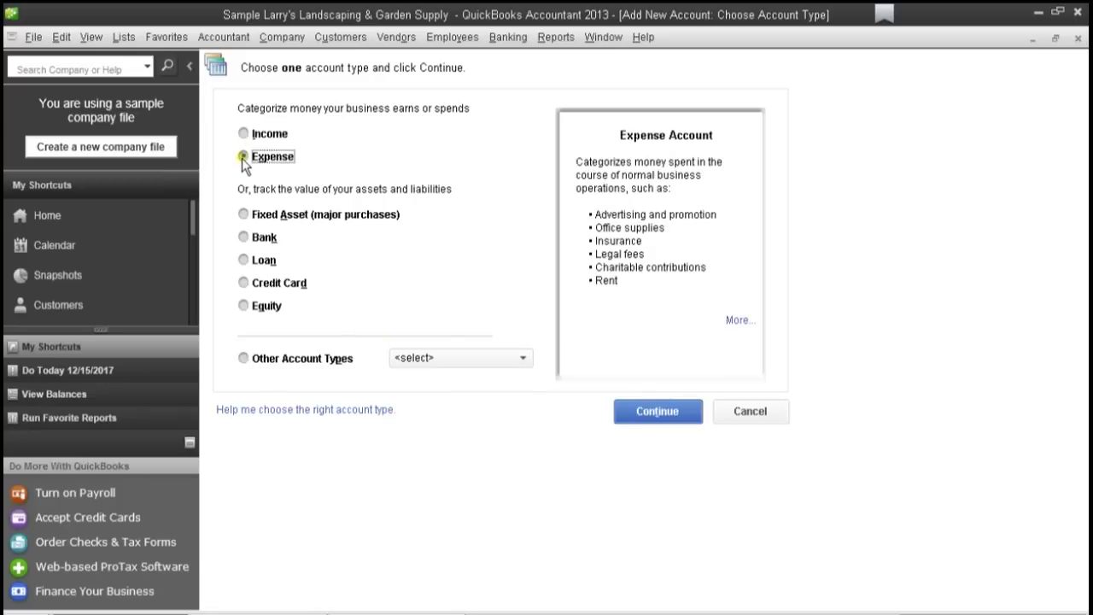
click(658, 412)
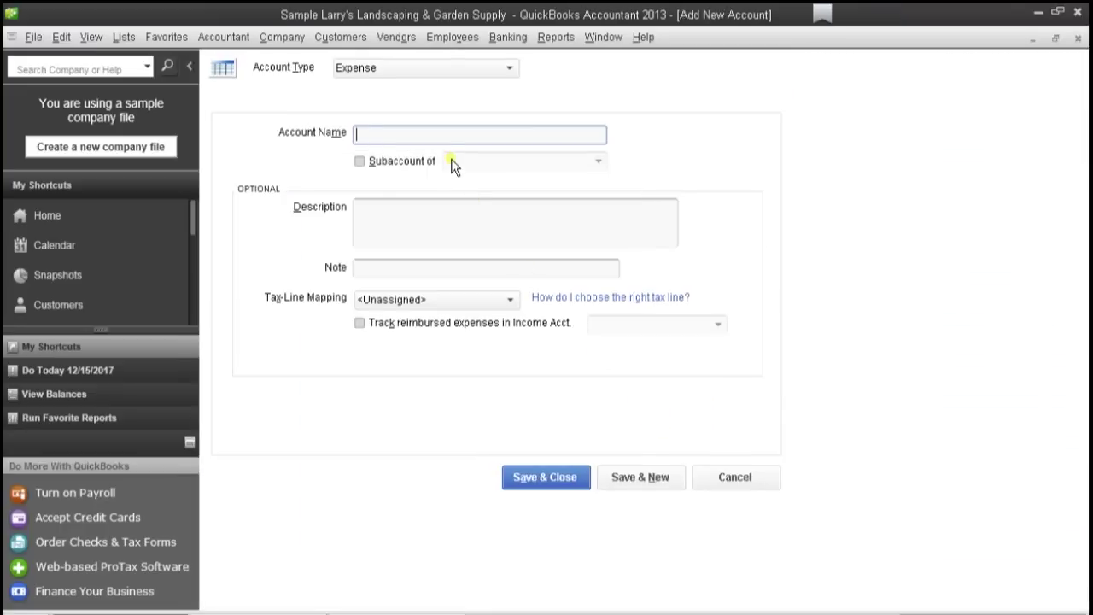
click(510, 69)
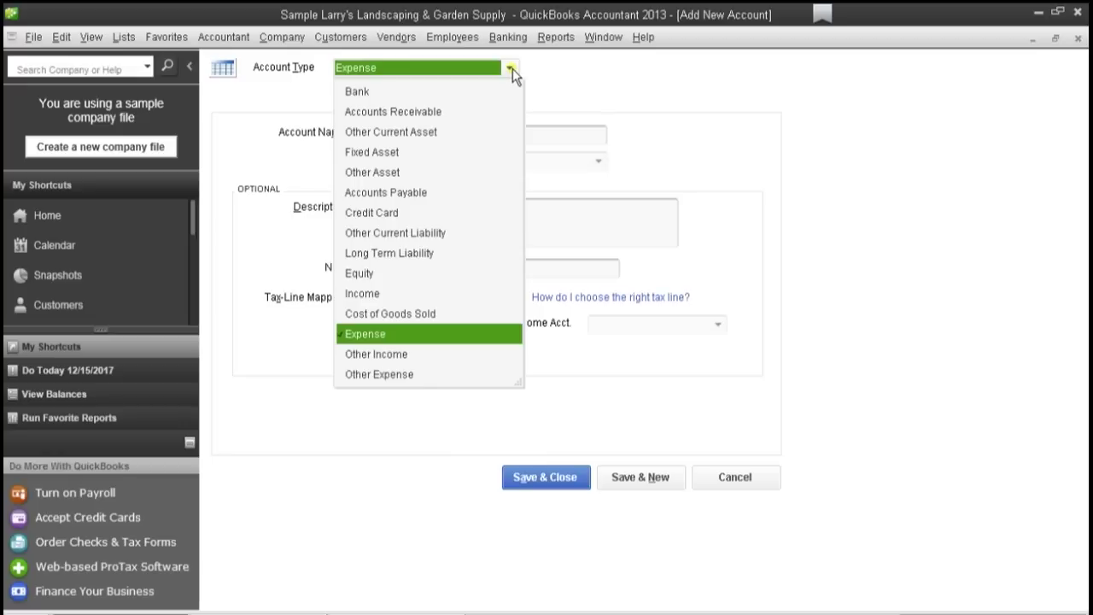
click(538, 89)
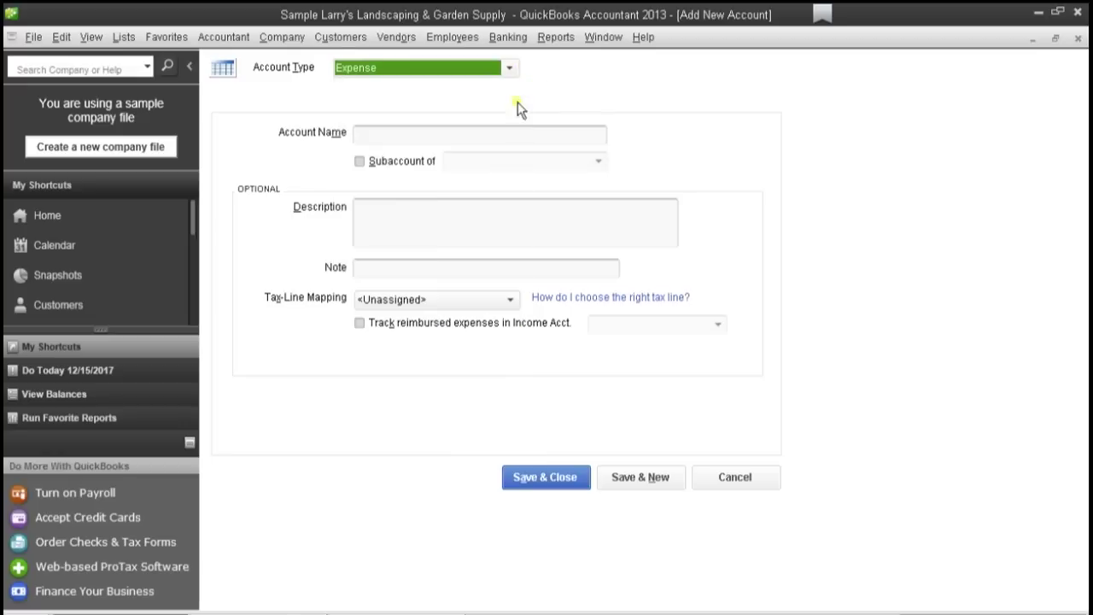
Step: Enter "Framing expense" as the new account's name and description, and display its tax-line mapping choices
click(434, 135)
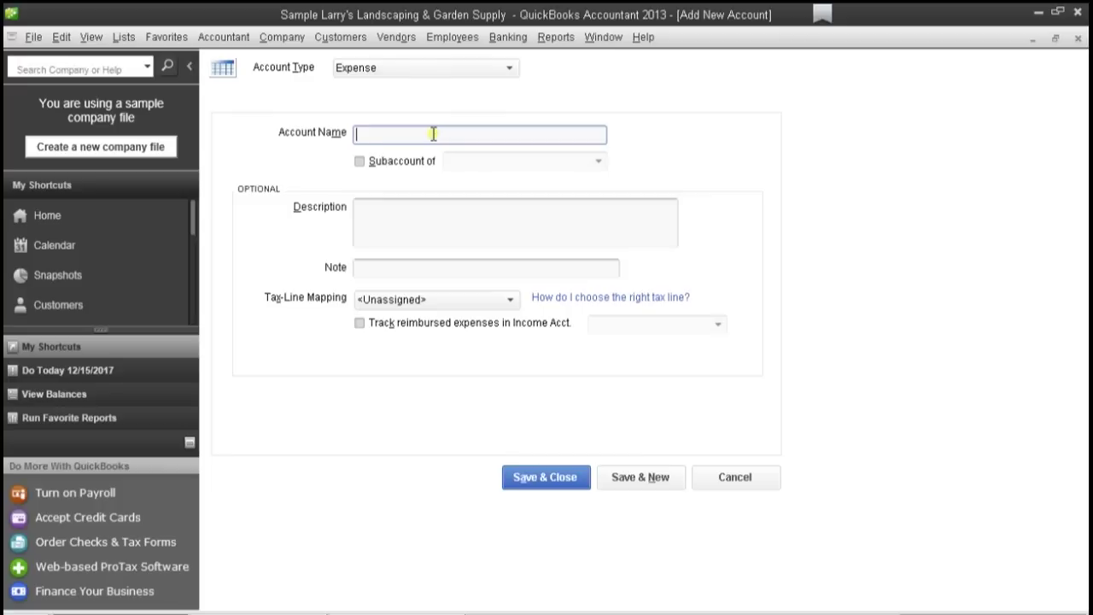
text(Framing expense)
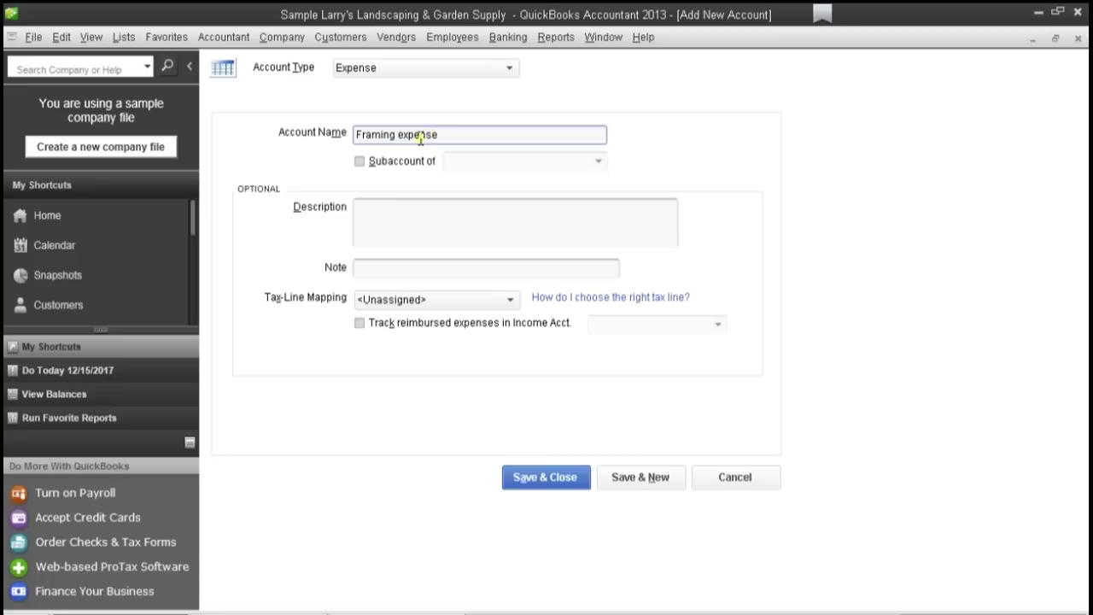
click(372, 209)
text(Framing )
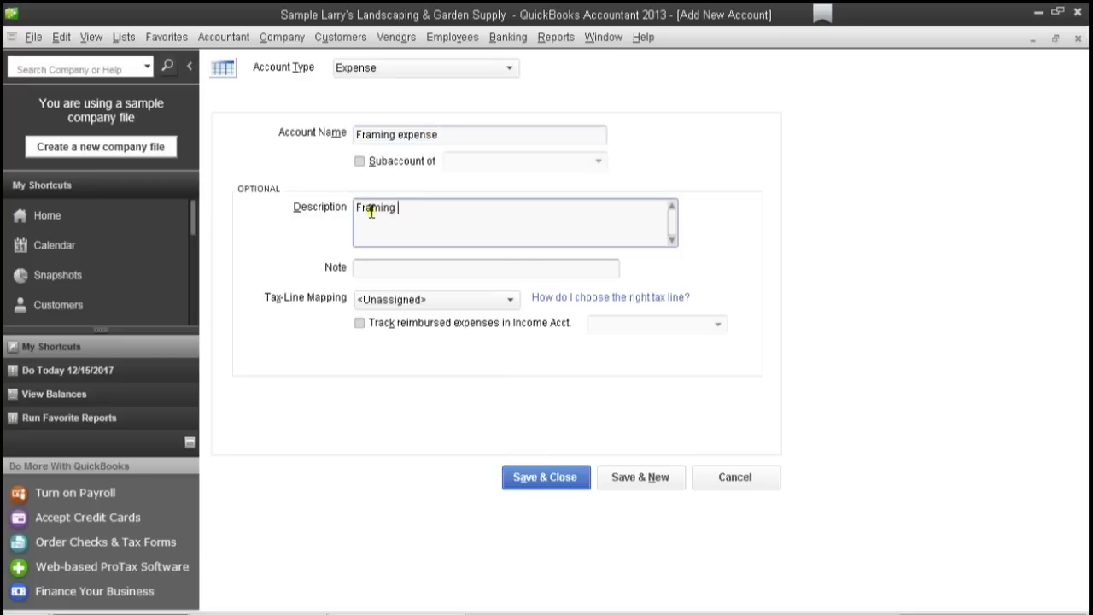
text(expense)
click(507, 298)
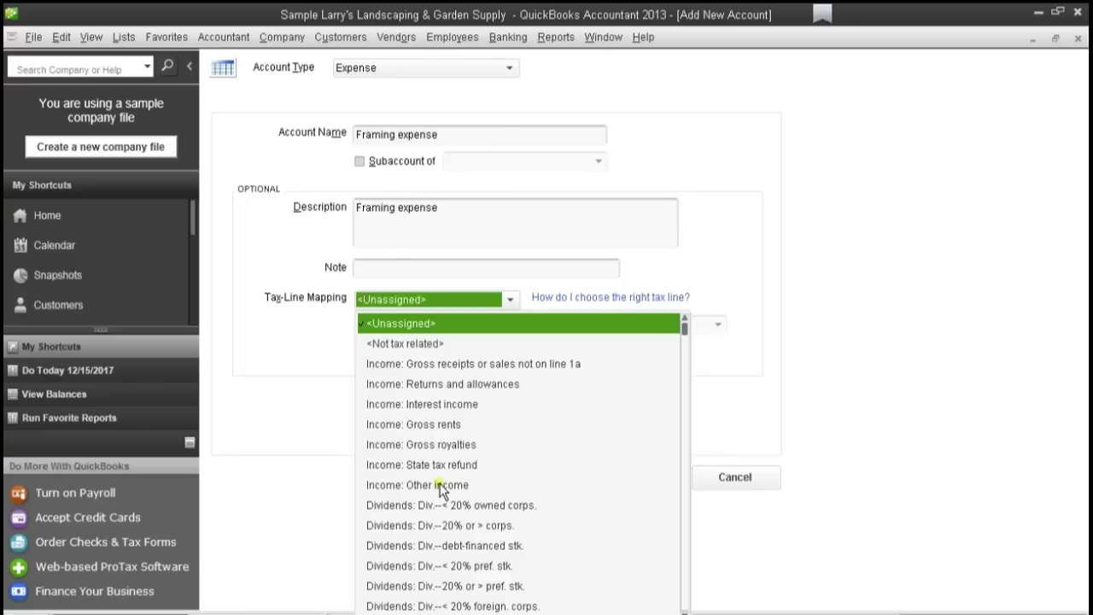
Step: Set the company's income tax form to Form 1120S (S Corporation), accepting deletion of the income tax settings in all accounts
click(282, 38)
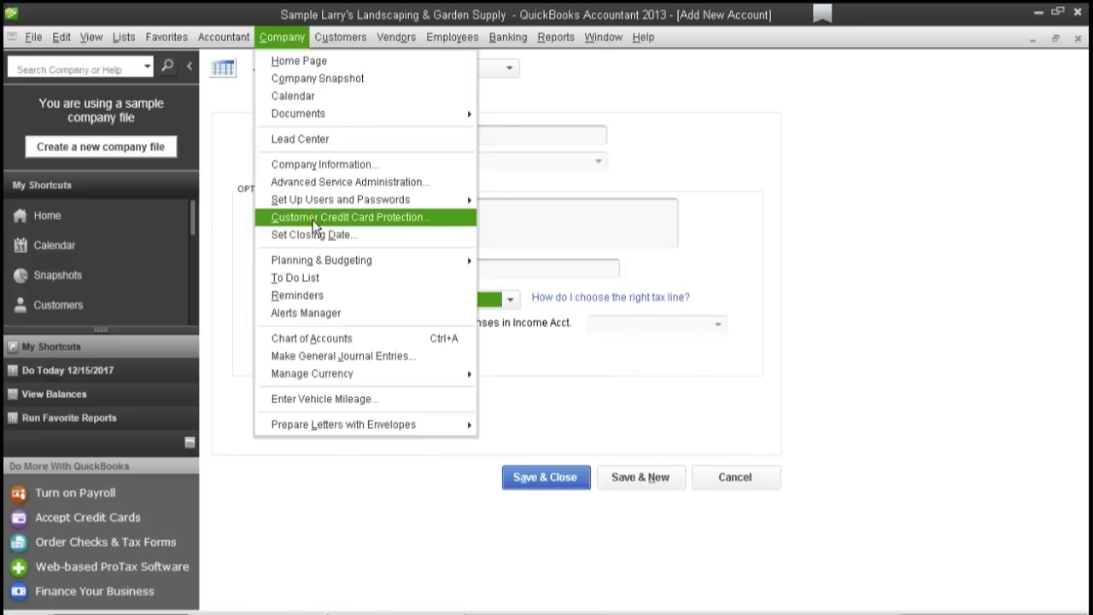
click(315, 164)
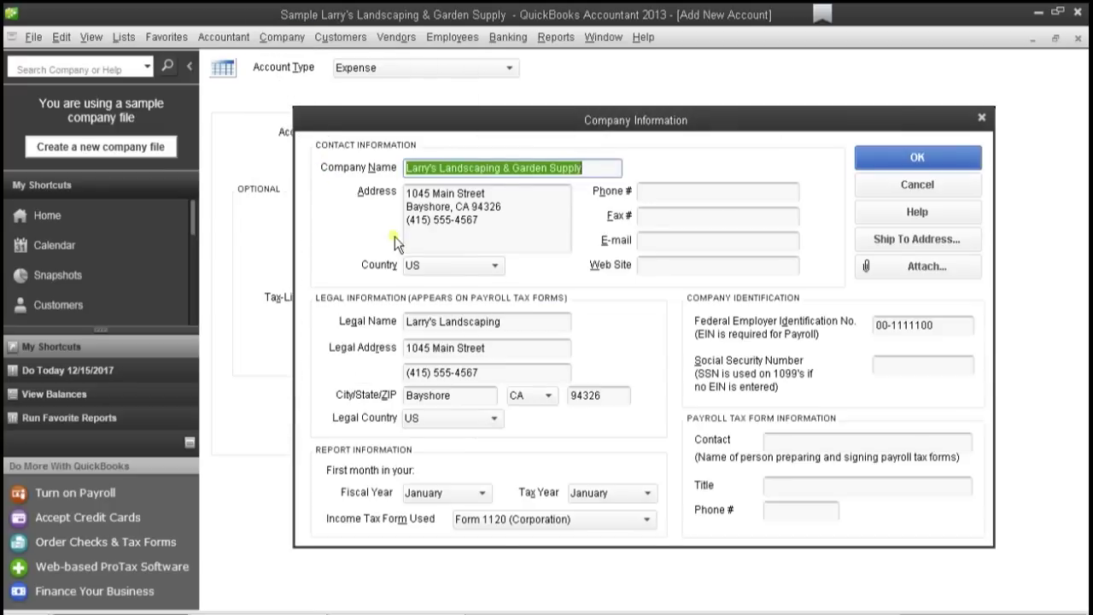
click(645, 519)
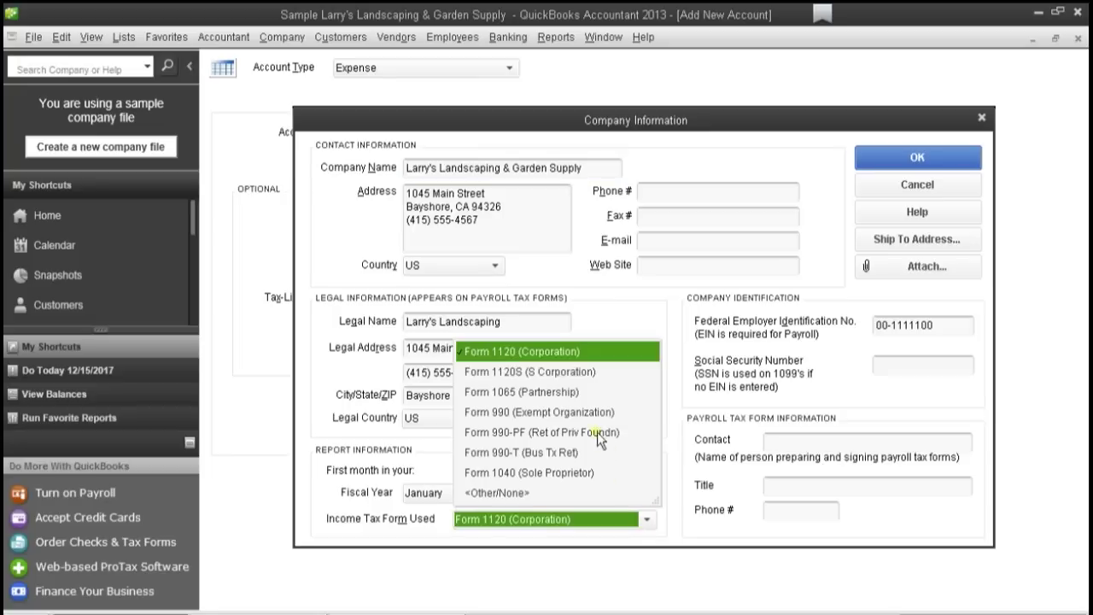
click(555, 372)
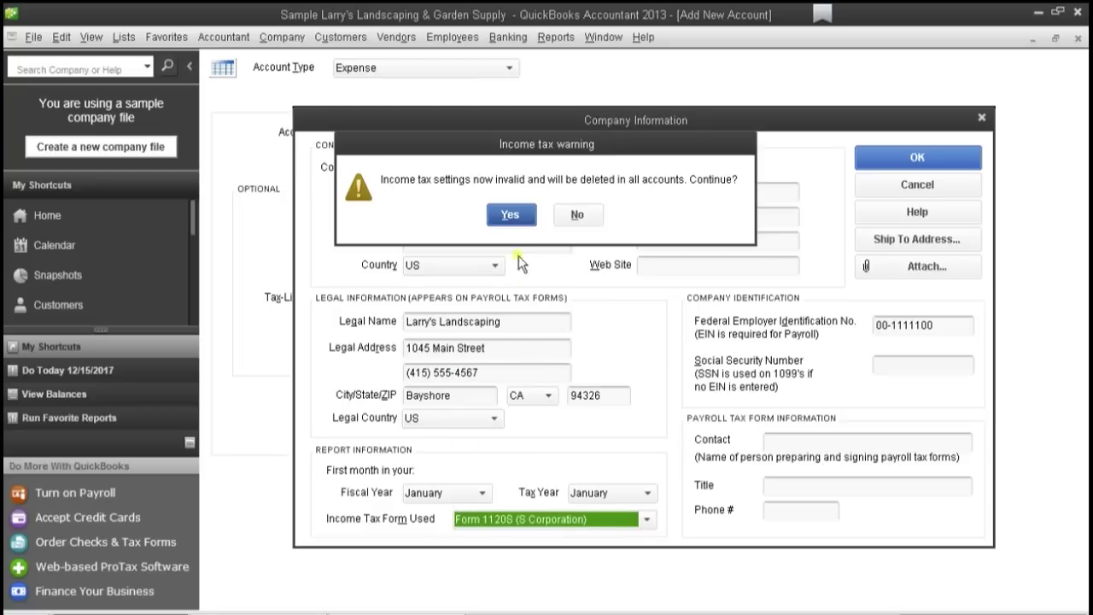
click(510, 213)
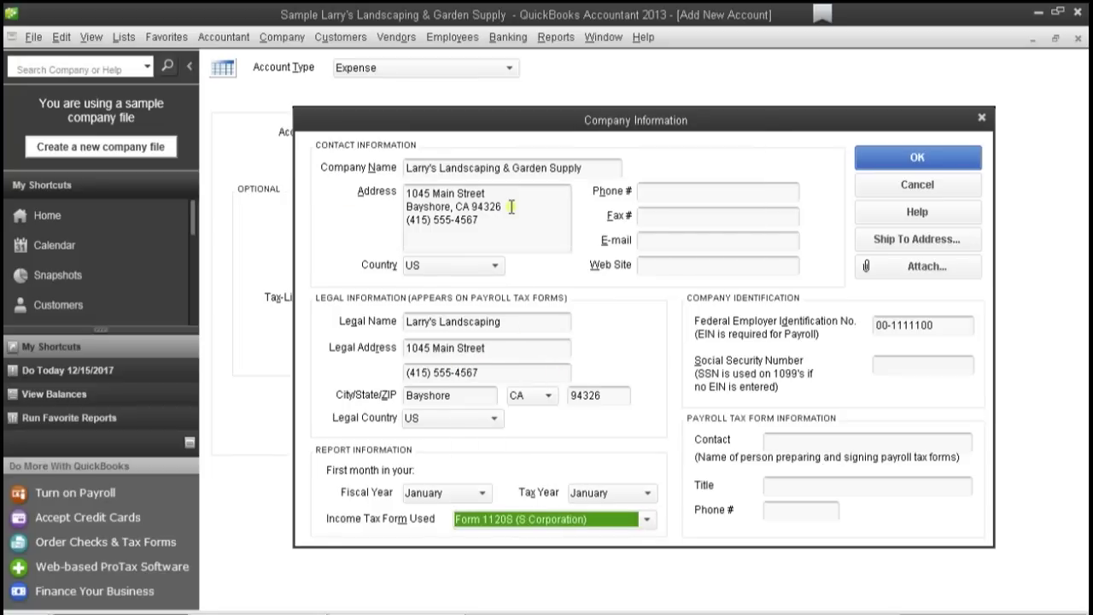
click(865, 160)
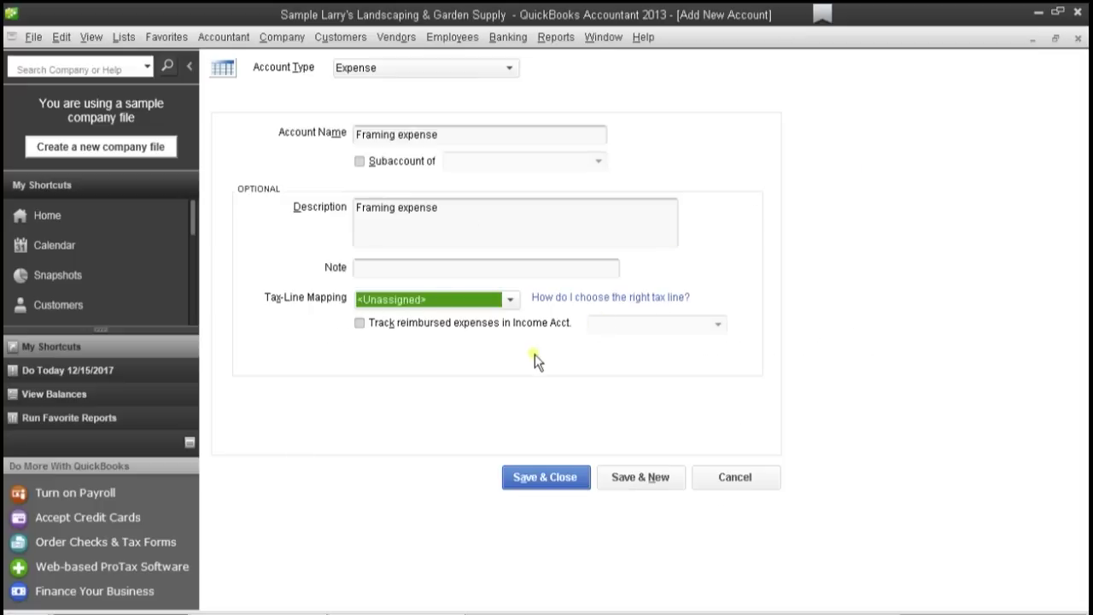
Step: Review the tax-line mapping choices for the Framing expense account, leave it unassigned, and save the account
click(511, 299)
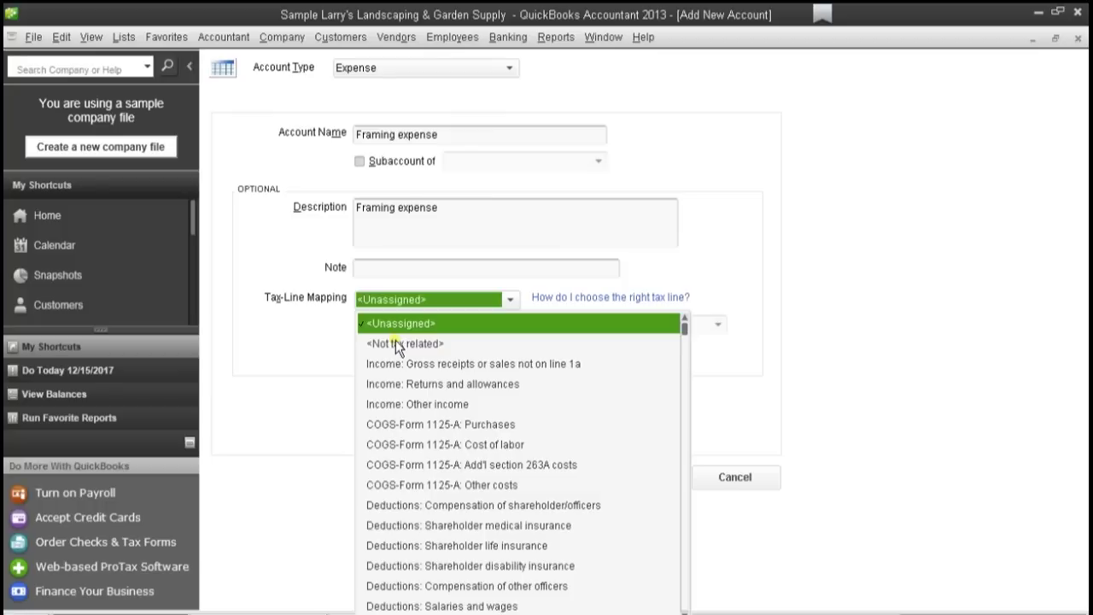
click(696, 282)
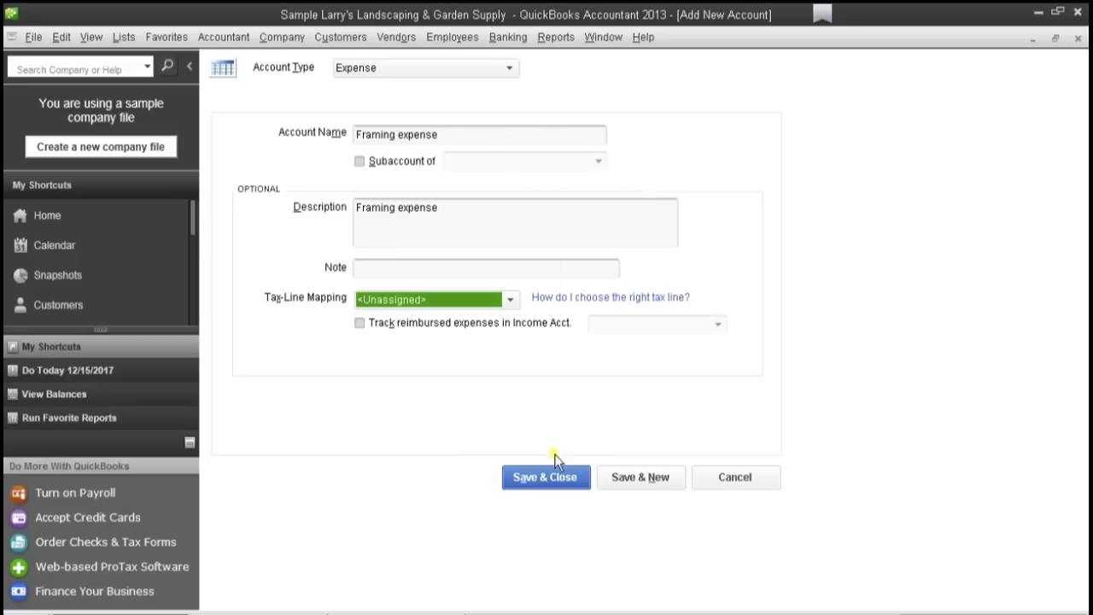
click(547, 480)
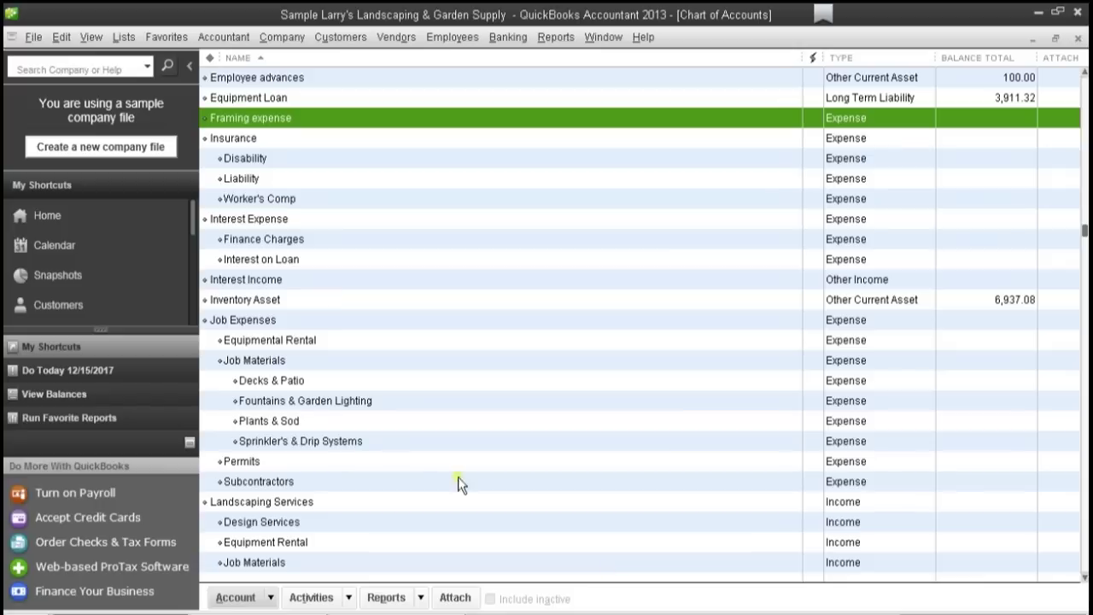
Step: Delete the Framing expense account from the Chart of Accounts and confirm the deletion
click(1083, 576)
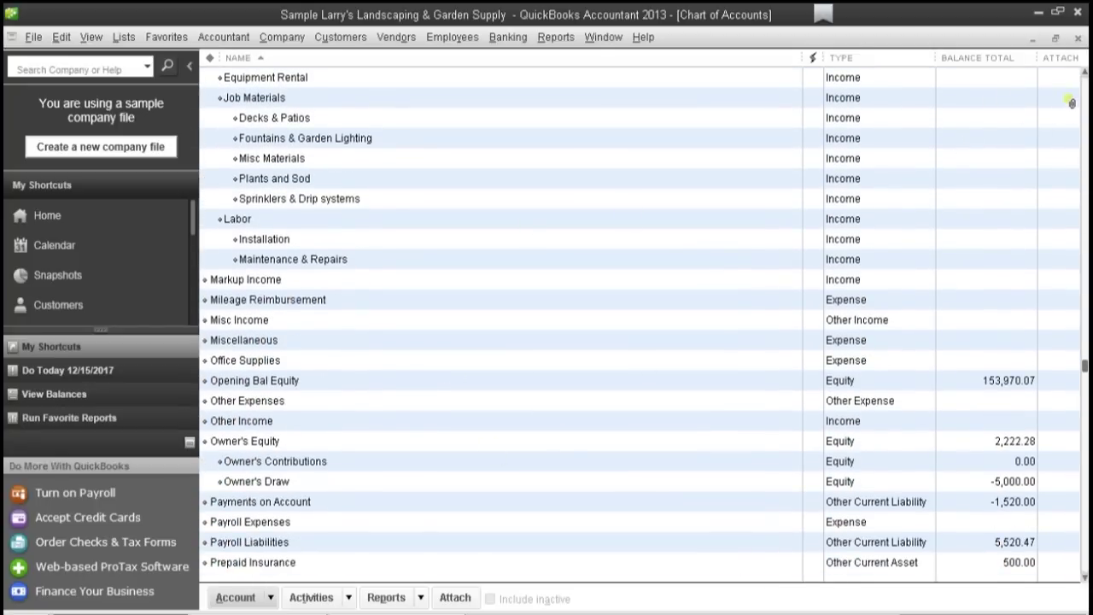
click(1085, 91)
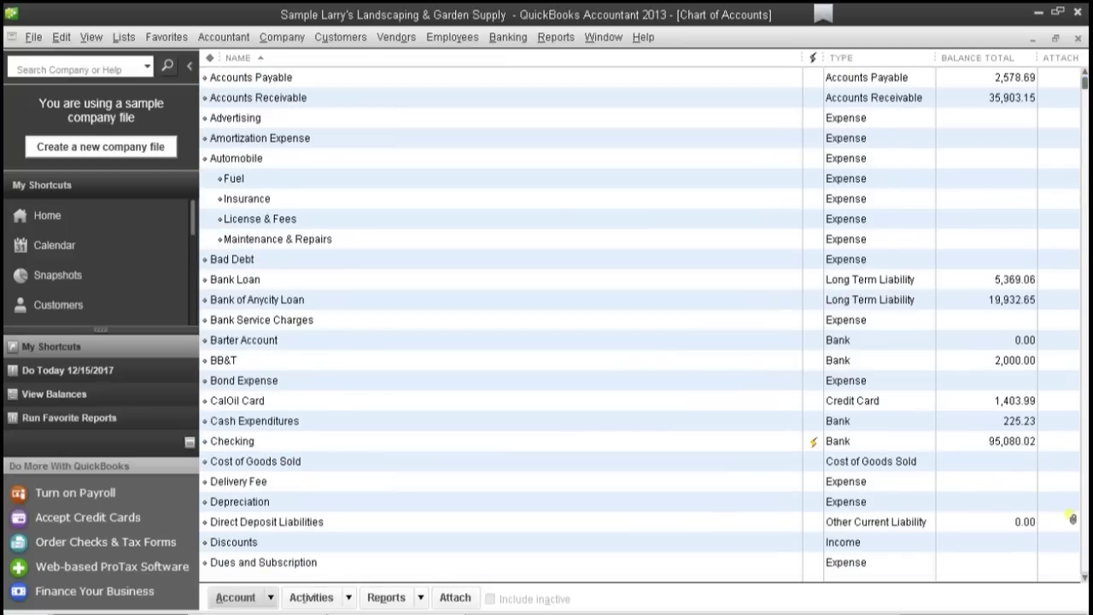
click(1086, 530)
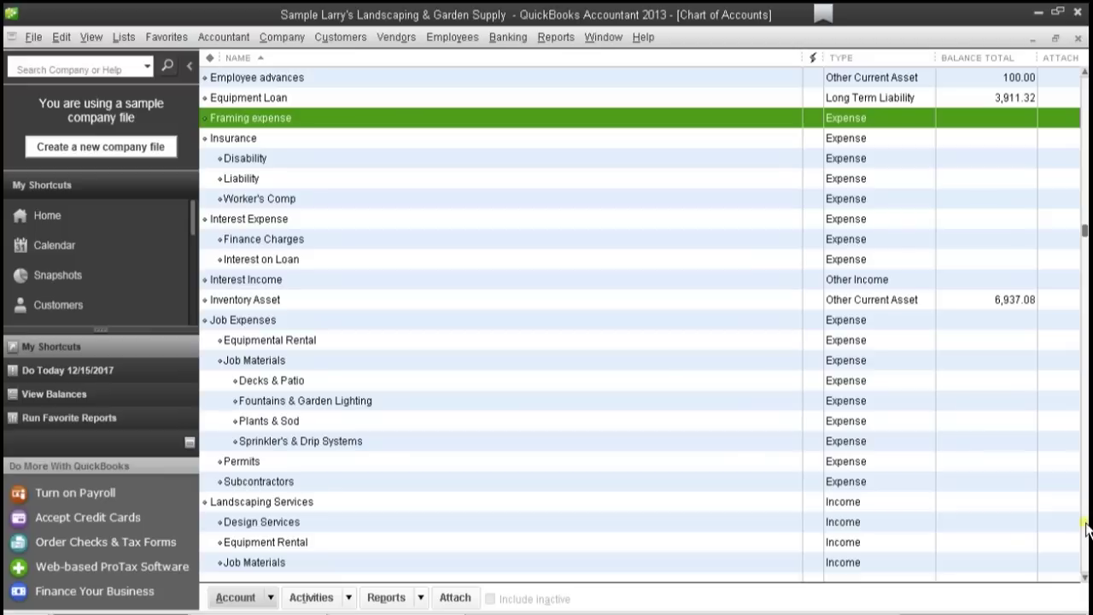
click(246, 598)
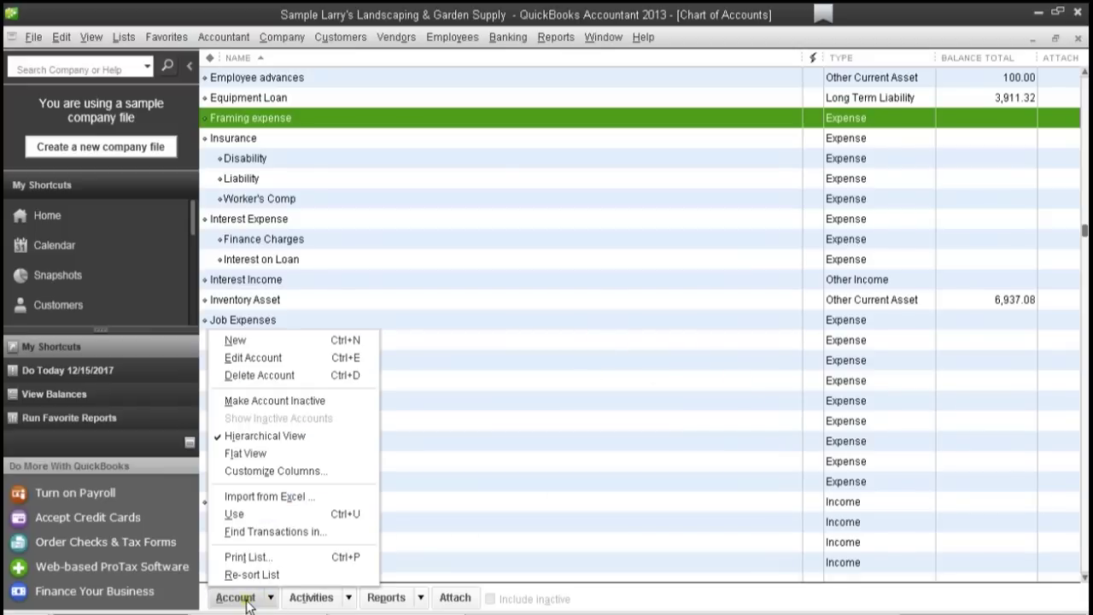
click(275, 374)
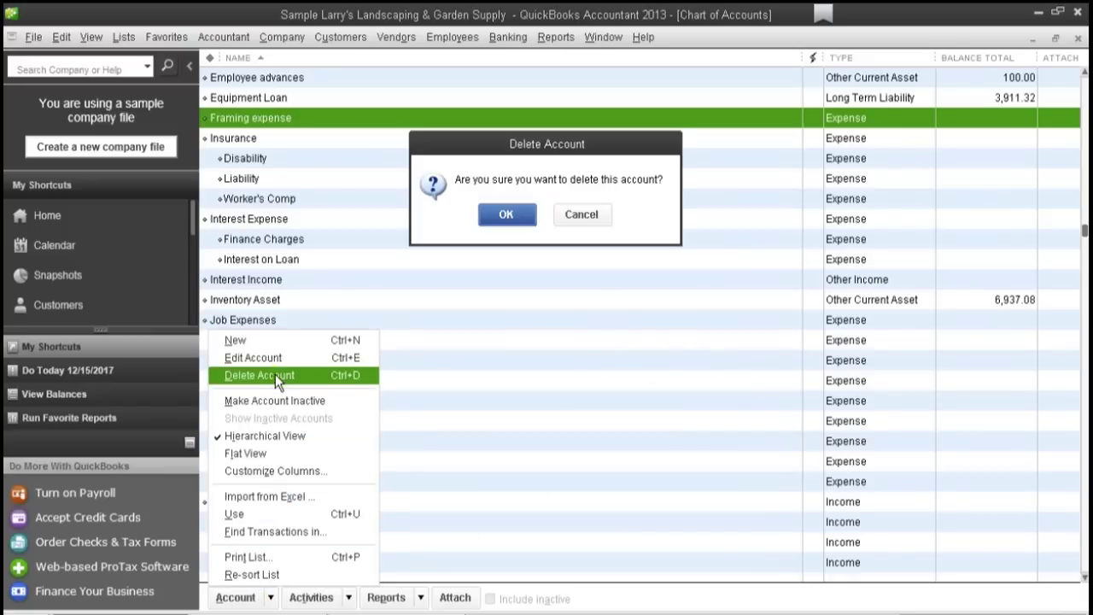
click(503, 215)
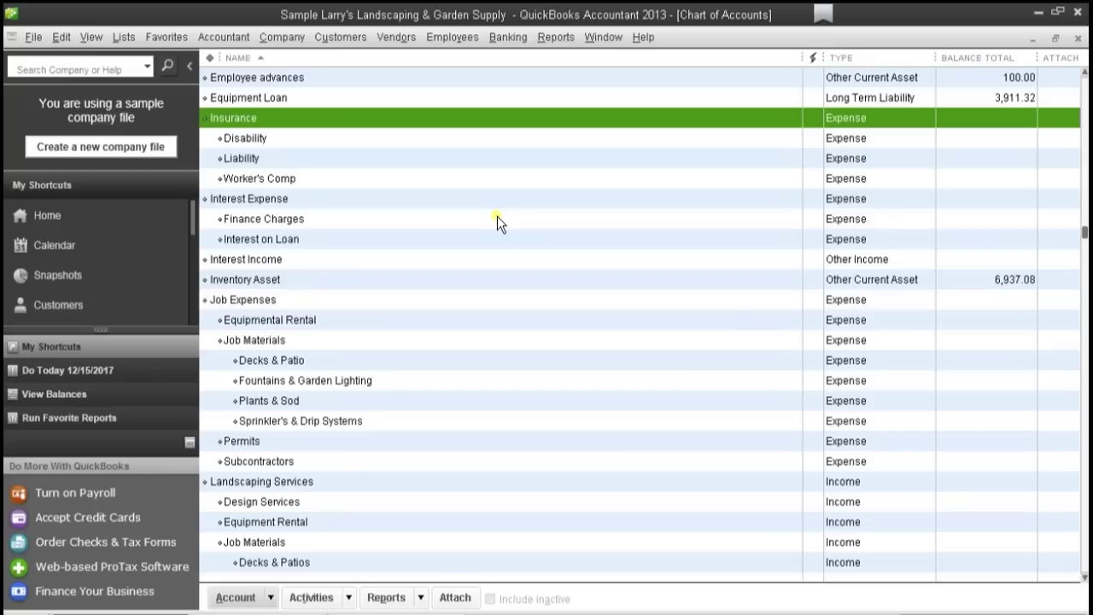
Step: Rename the top-level Insurance expense account to "Insurance worker comp" and save it
click(235, 598)
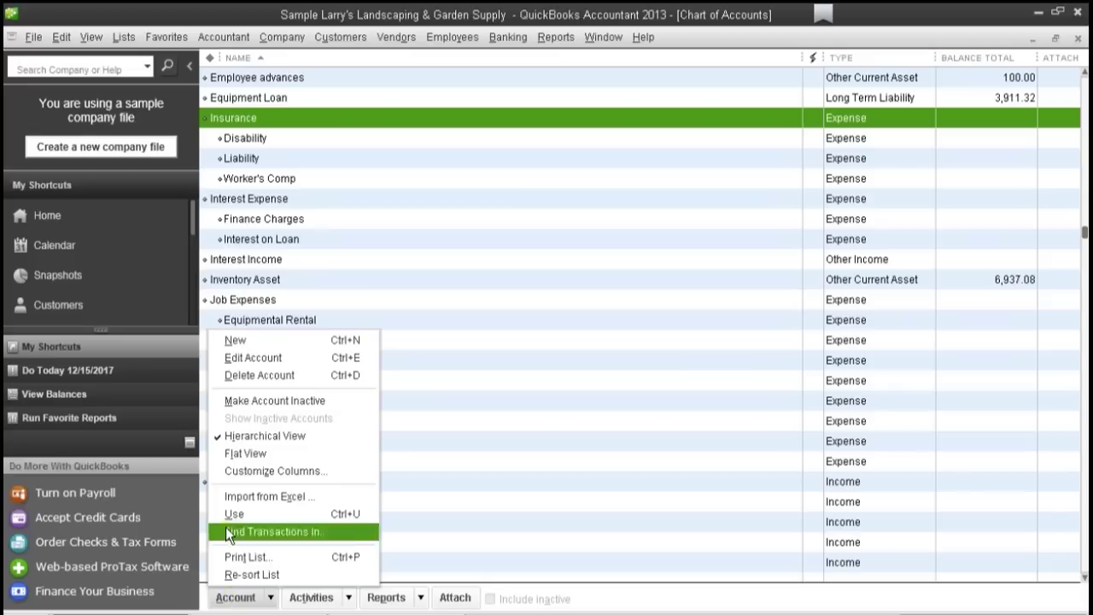
click(260, 358)
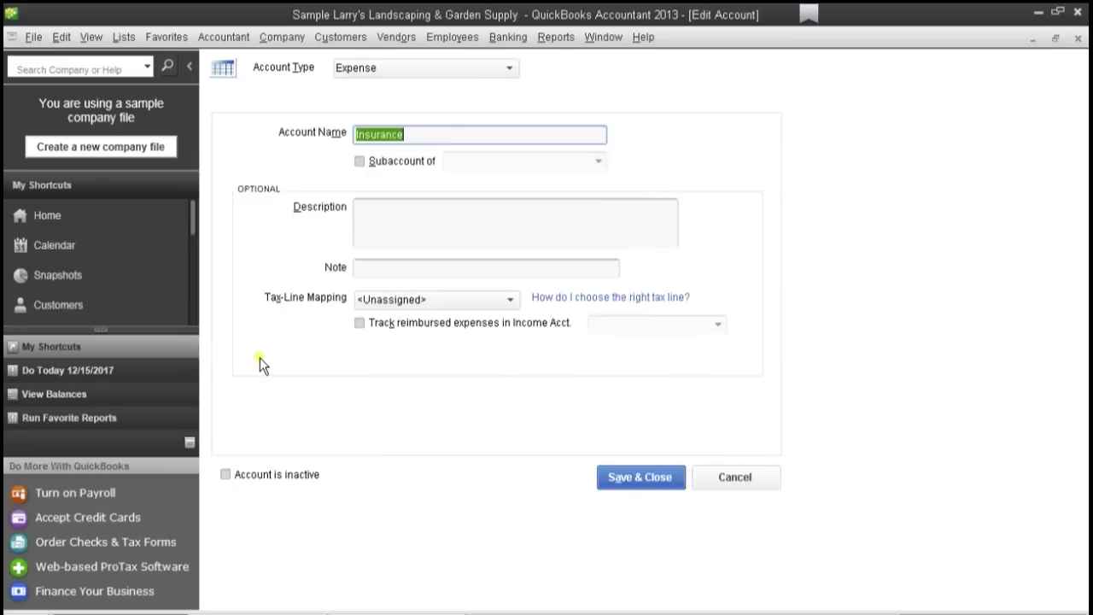
click(413, 133)
text(worker )
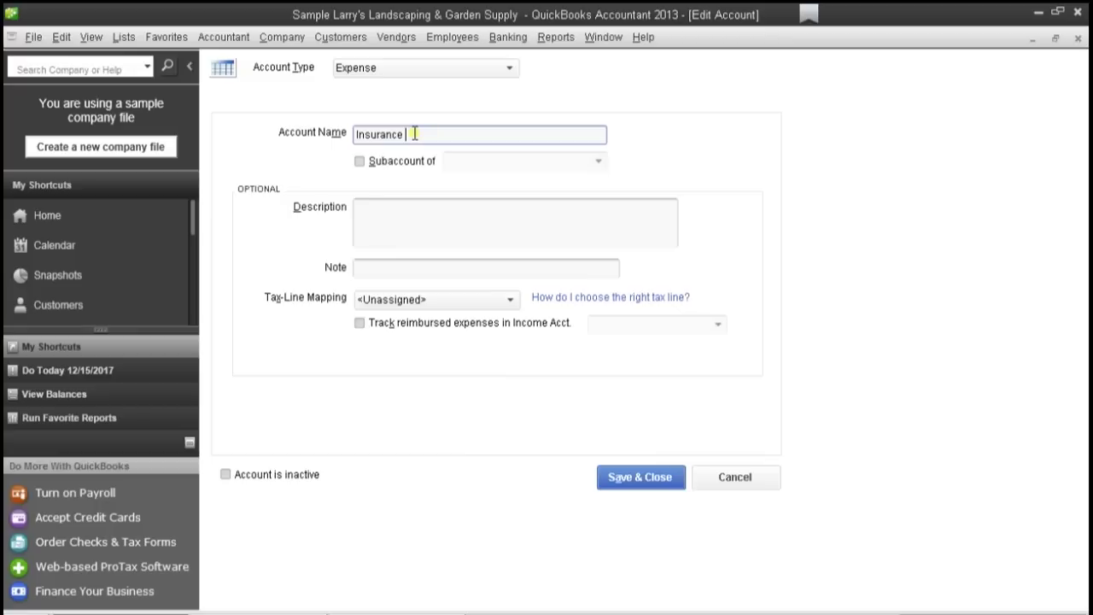
text(comp)
click(619, 478)
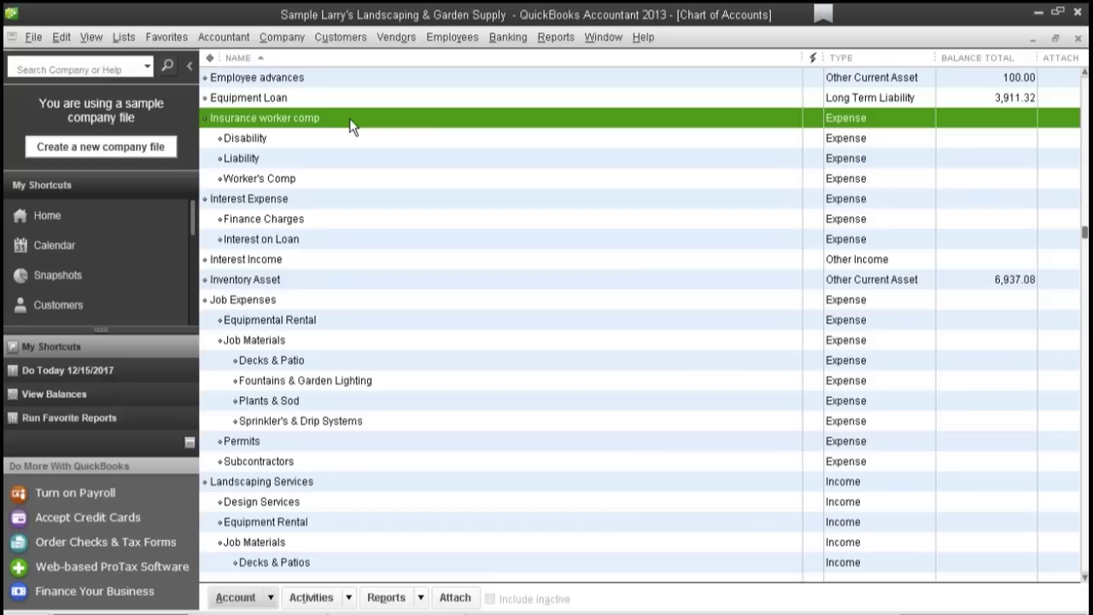
Step: Return to the home page and generate the Profit & Loss Standard report from the company and financial reports
click(66, 219)
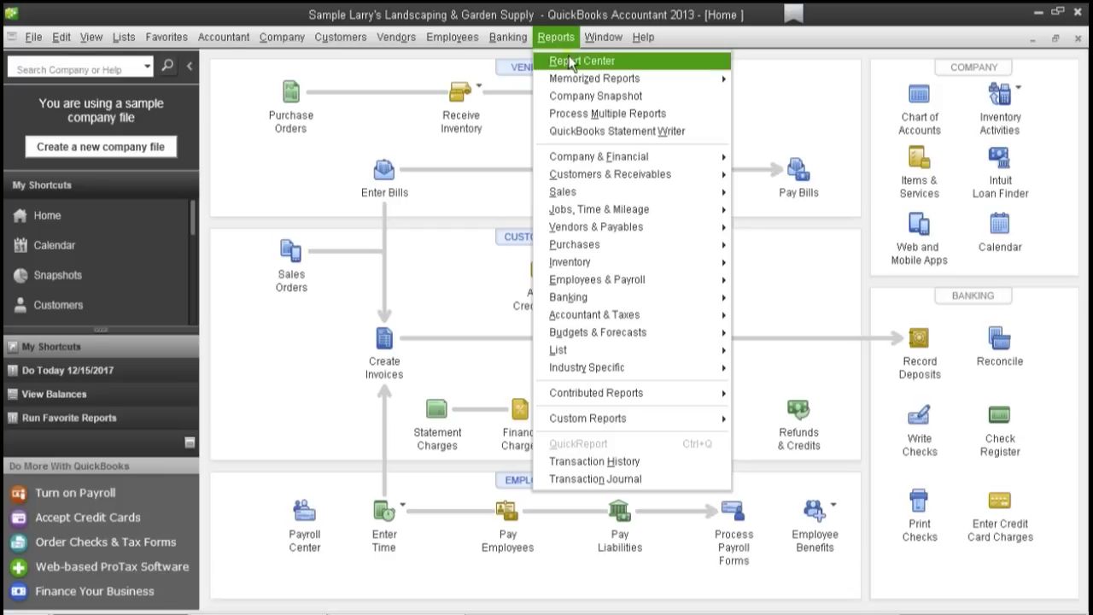
mouse_move(634, 166)
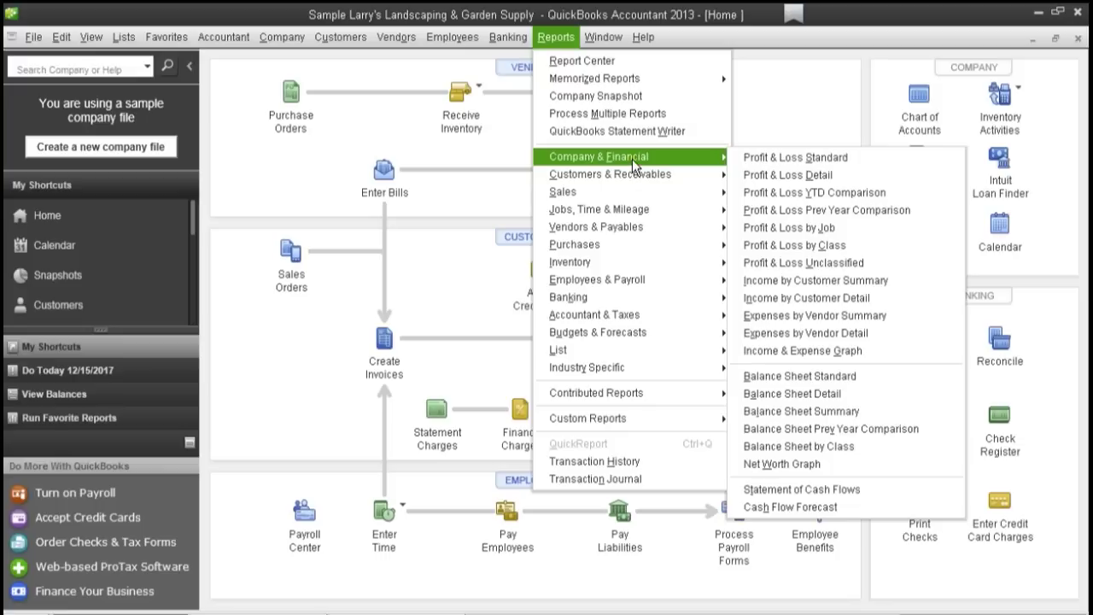
click(748, 158)
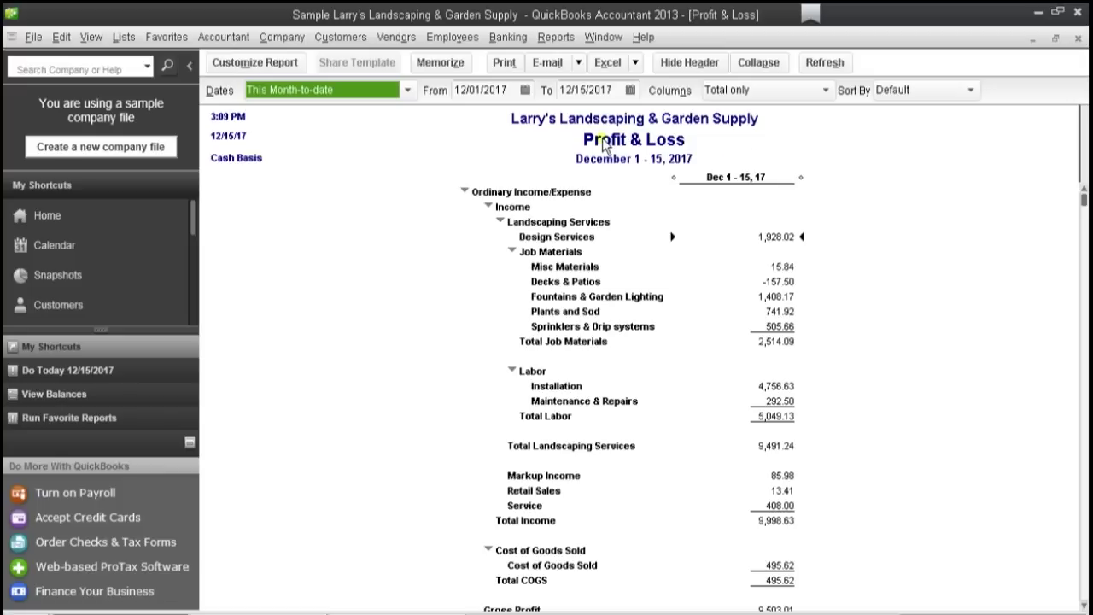
Step: Set the Profit & Loss report's date range to 12/01/2013 through 12/15/2013 and update the report
click(511, 89)
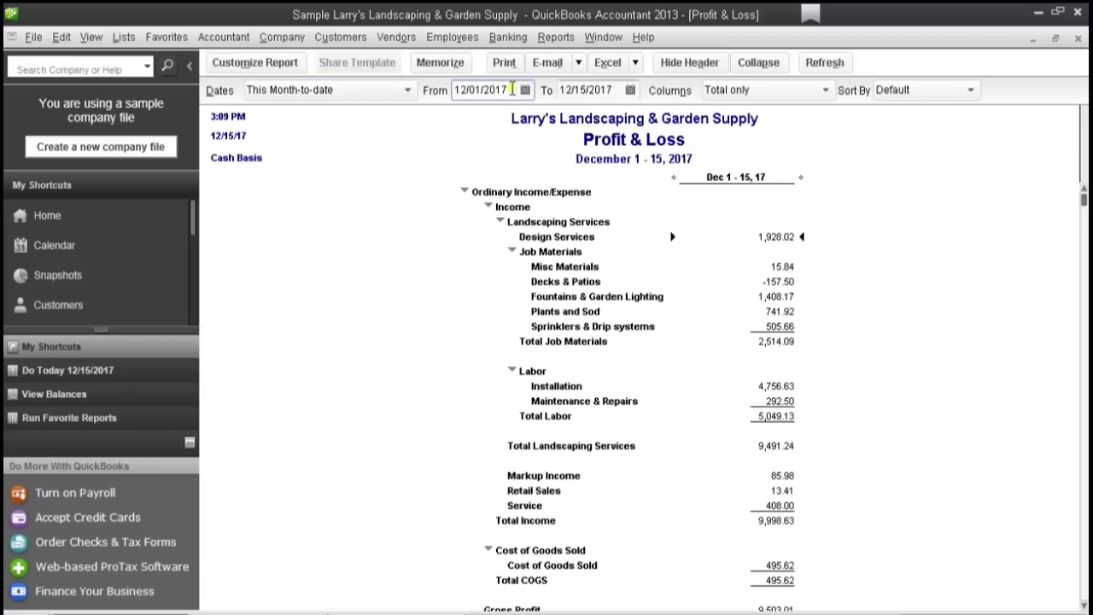
key(BackSpace)
text(3)
click(619, 90)
key(BackSpace)
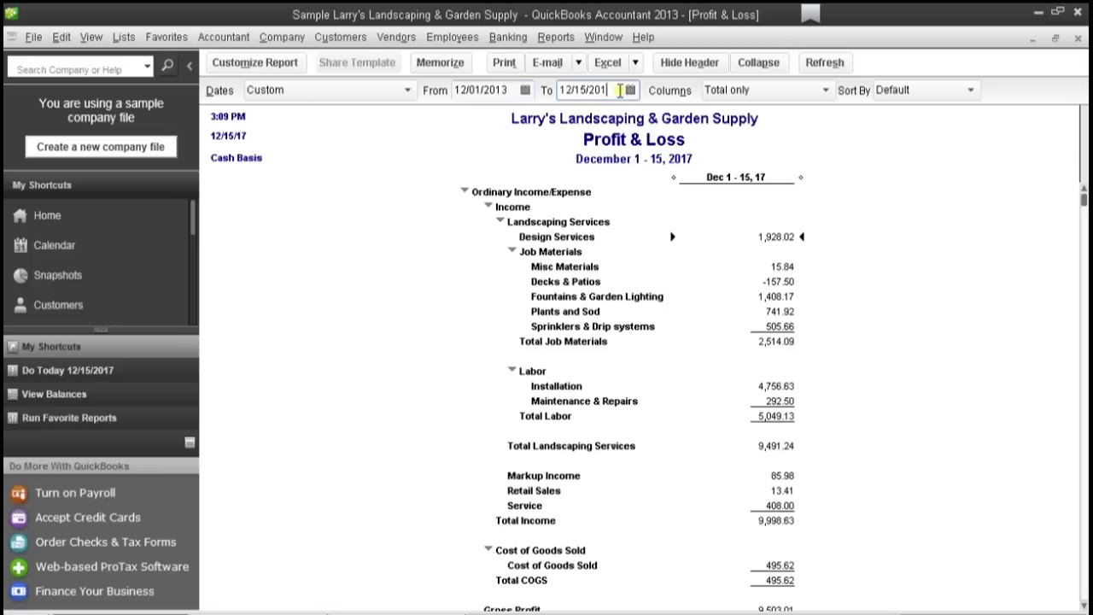
text(3)
click(485, 149)
Step: Set the Profit & Loss report's dates back to 12/01/2017 through 12/15/2017 and update the report
click(508, 89)
key(BackSpace)
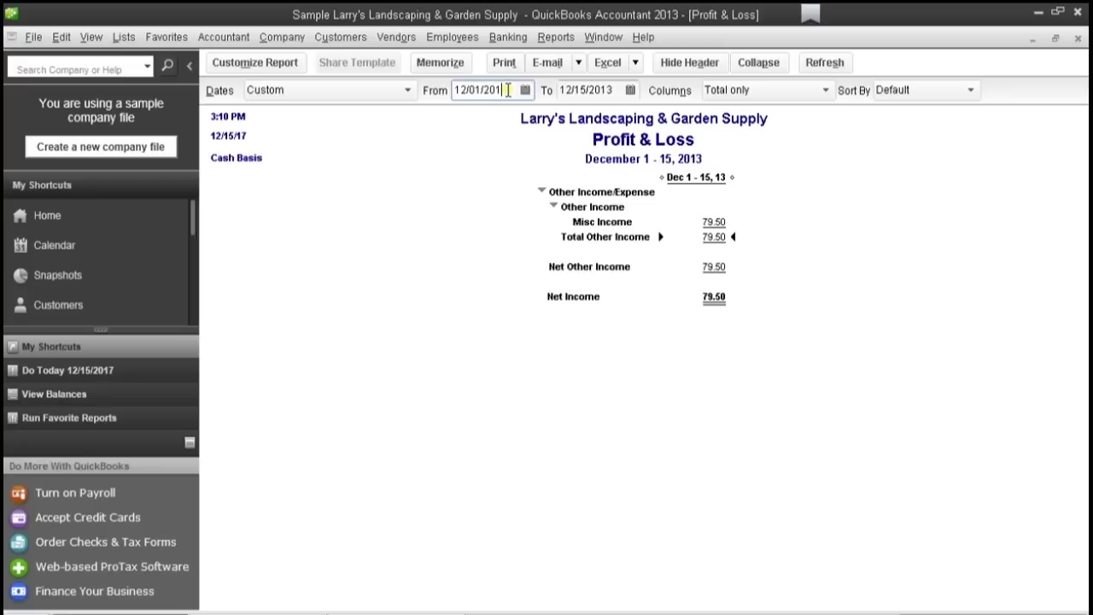
text(7)
click(611, 91)
key(BackSpace)
text(7)
click(483, 183)
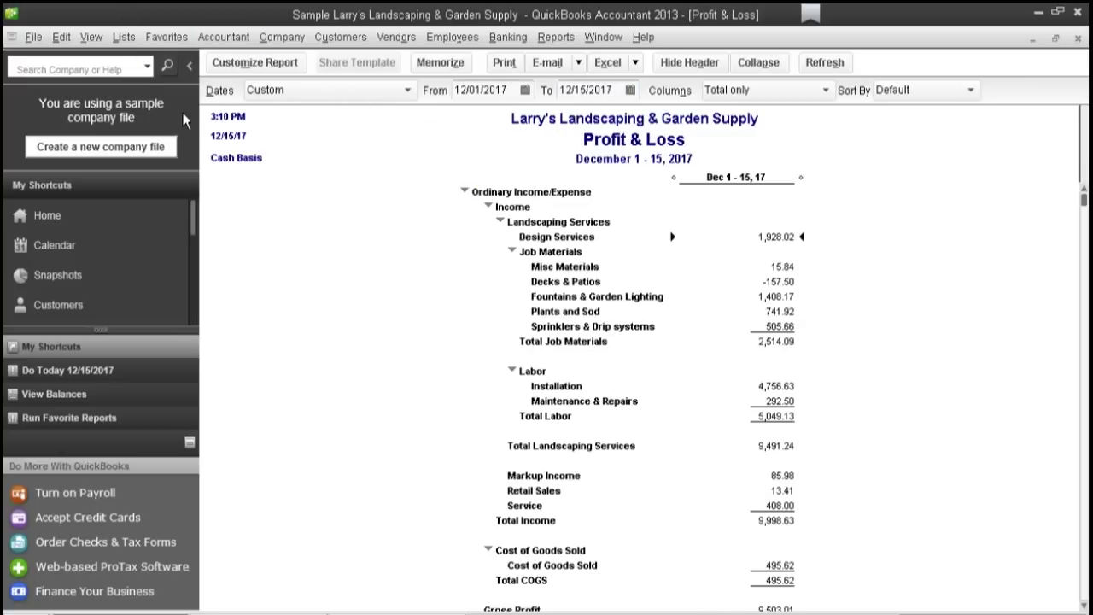
Step: Customize the Profit & Loss report to cover This Fiscal Year, with Previous Year and $ Change subcolumns
click(242, 66)
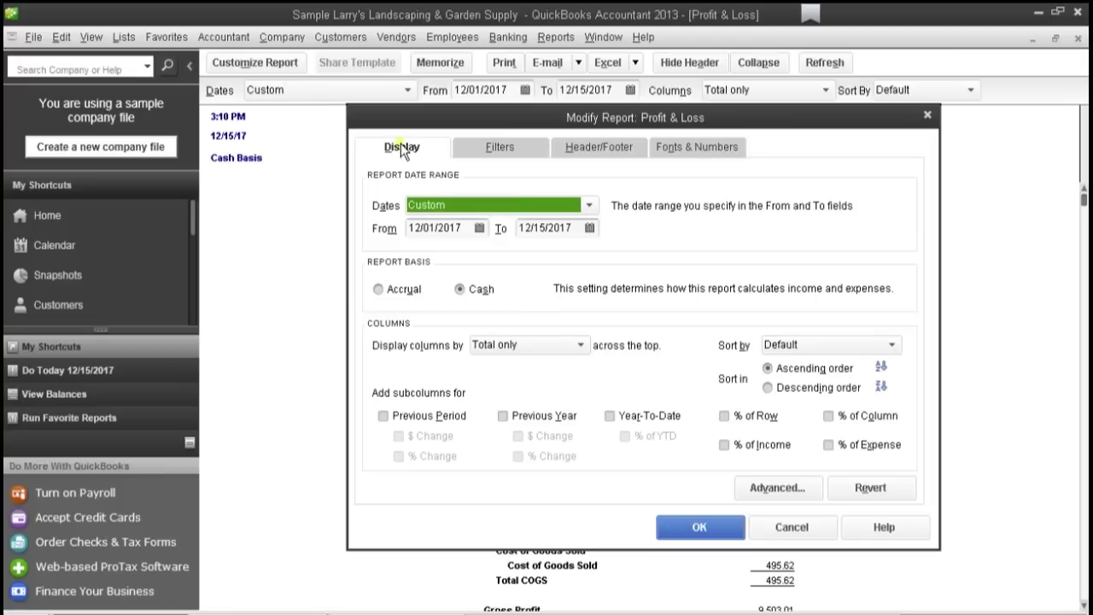
click(585, 204)
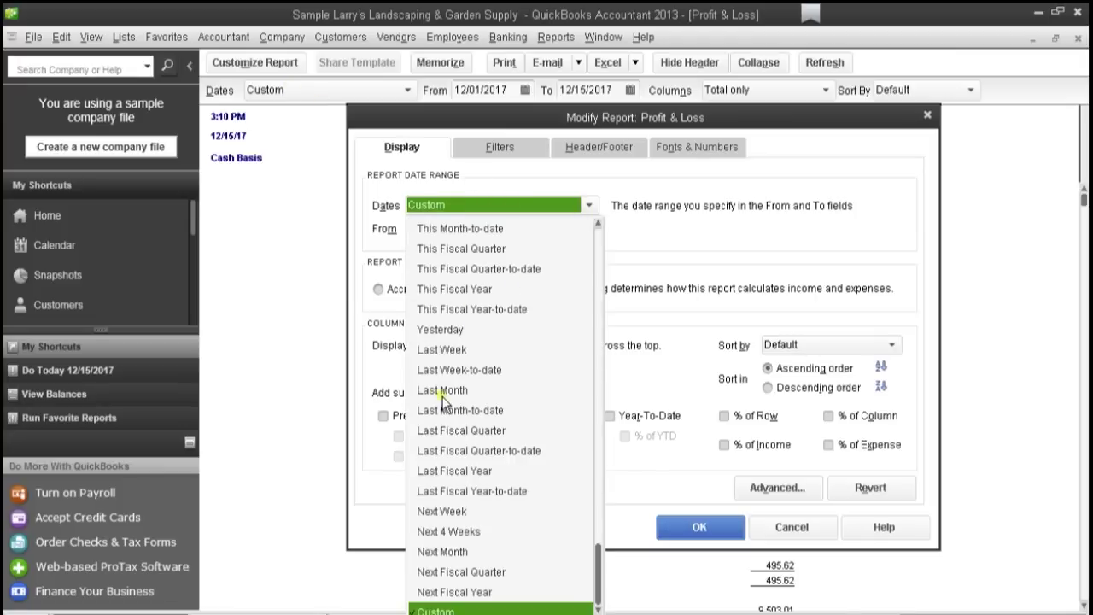
click(466, 289)
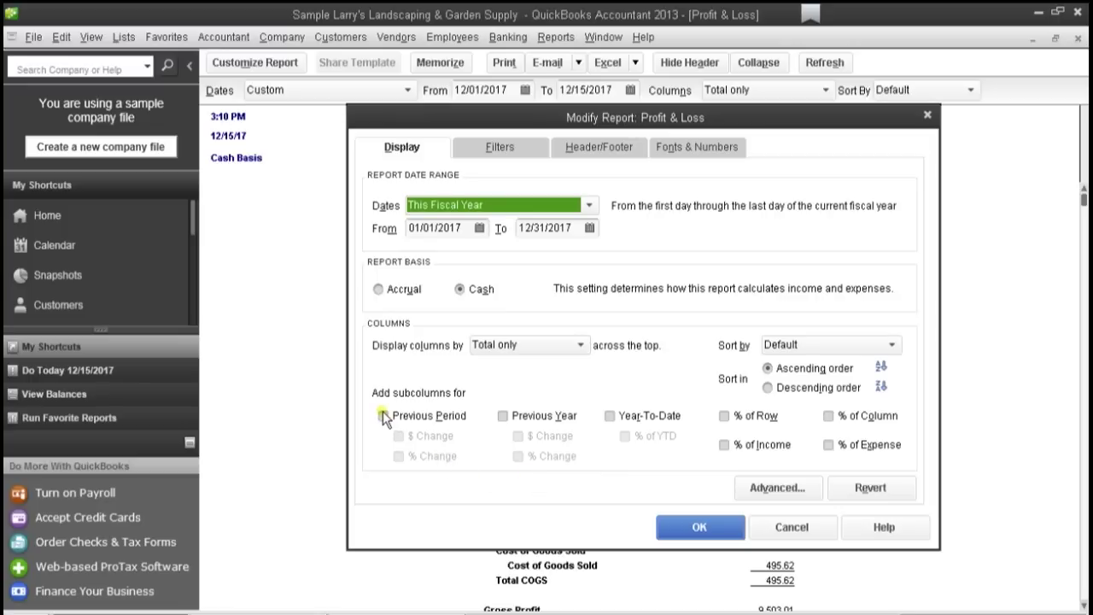
click(504, 416)
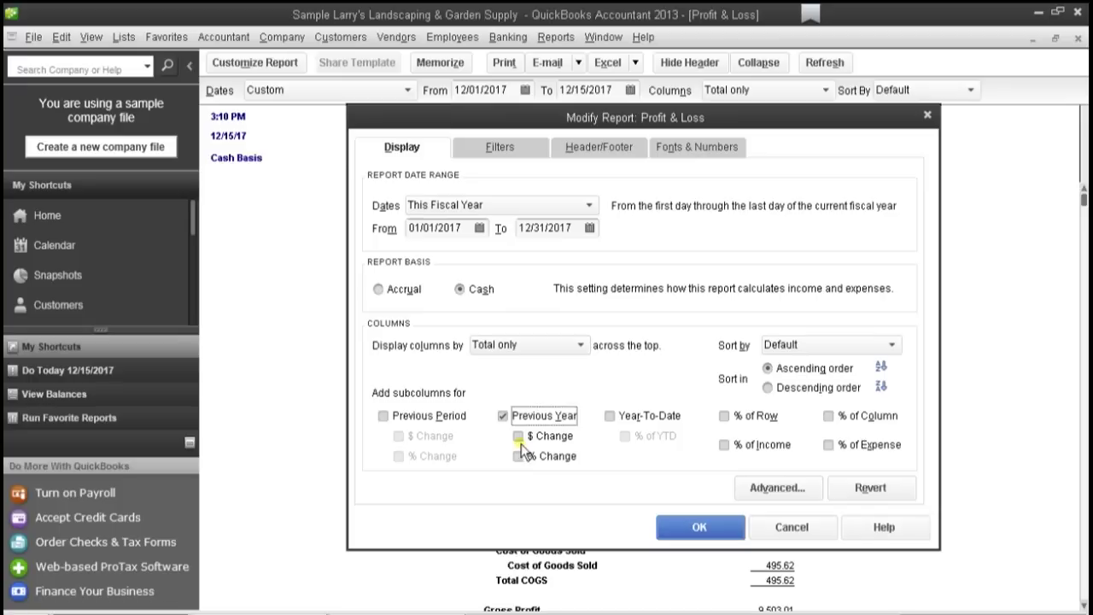
click(518, 436)
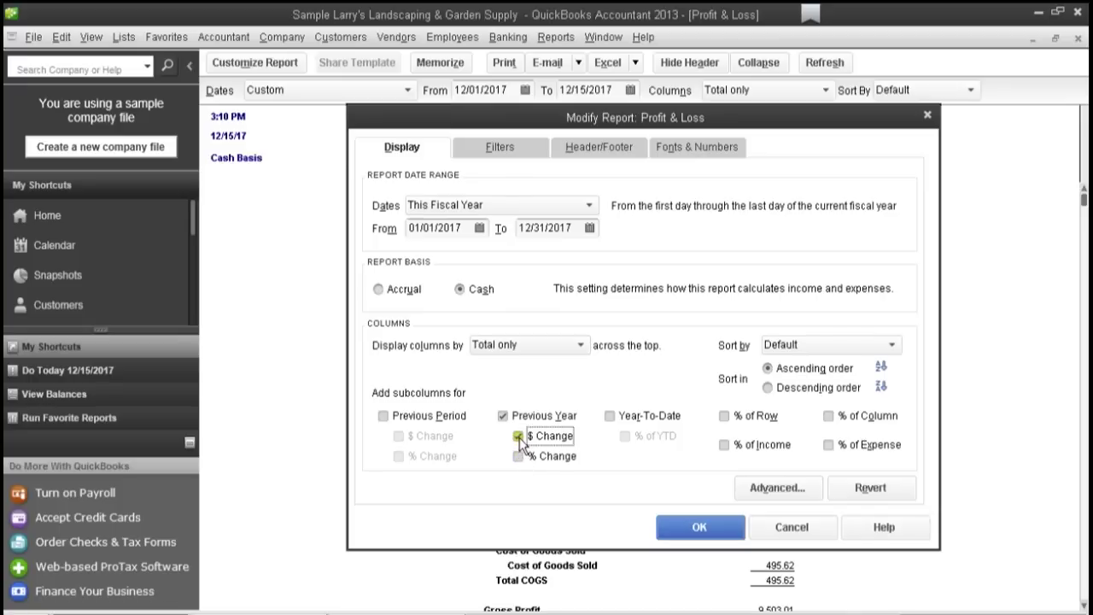
click(680, 530)
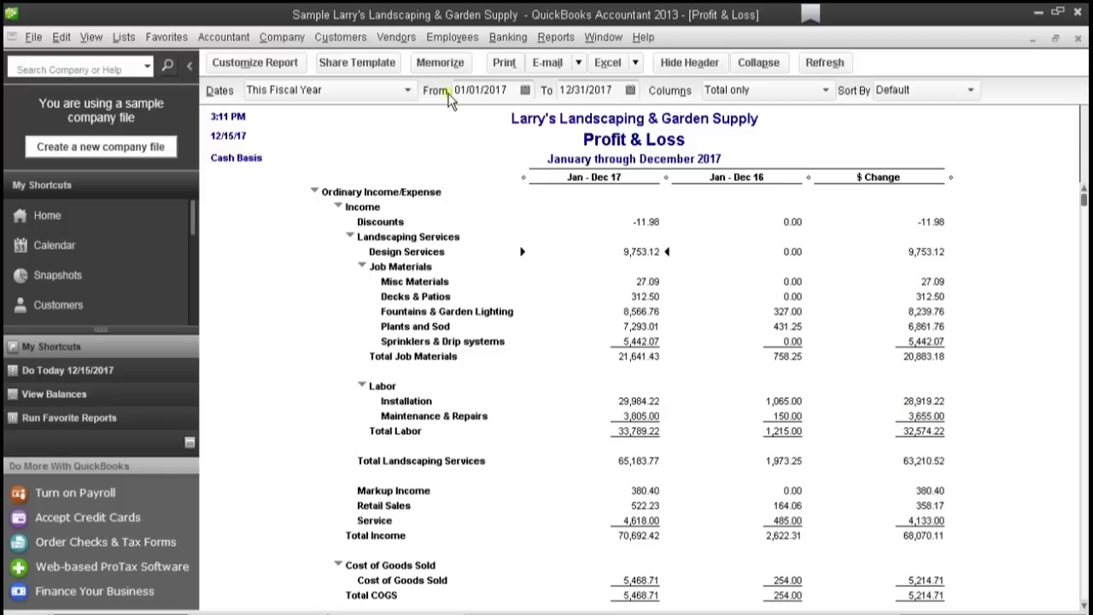
Step: Generate the Balance Sheet Standard report from the company and financial reports
click(556, 36)
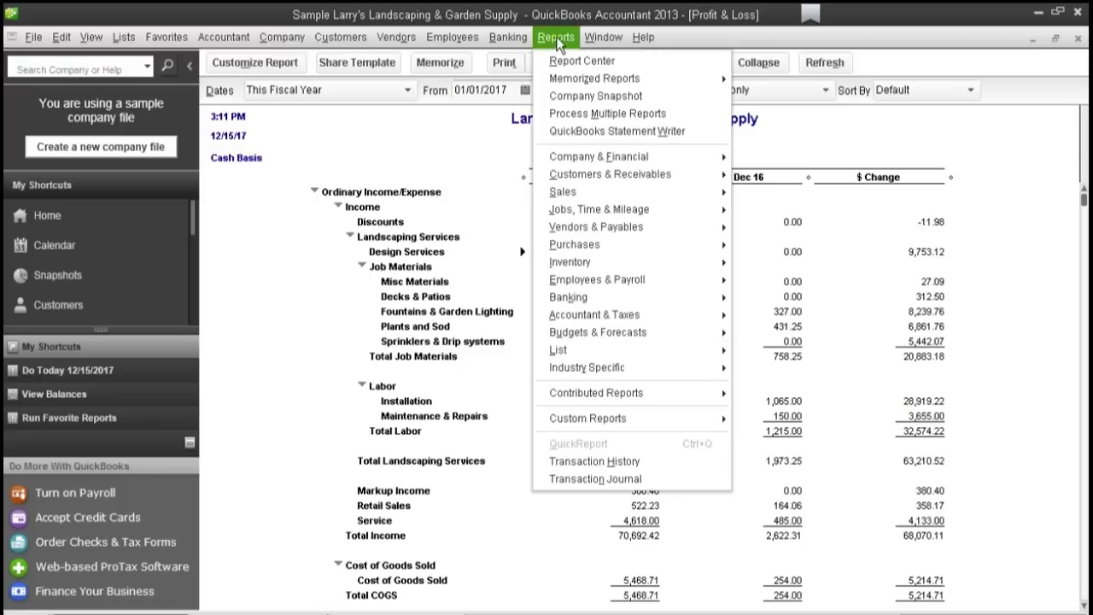
mouse_move(604, 183)
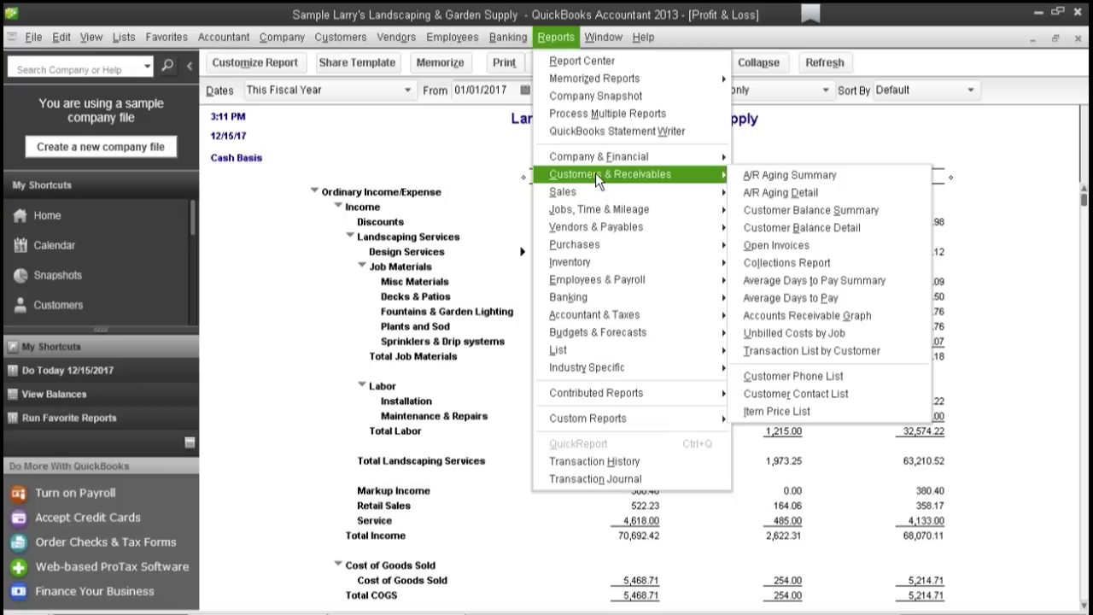
mouse_move(591, 158)
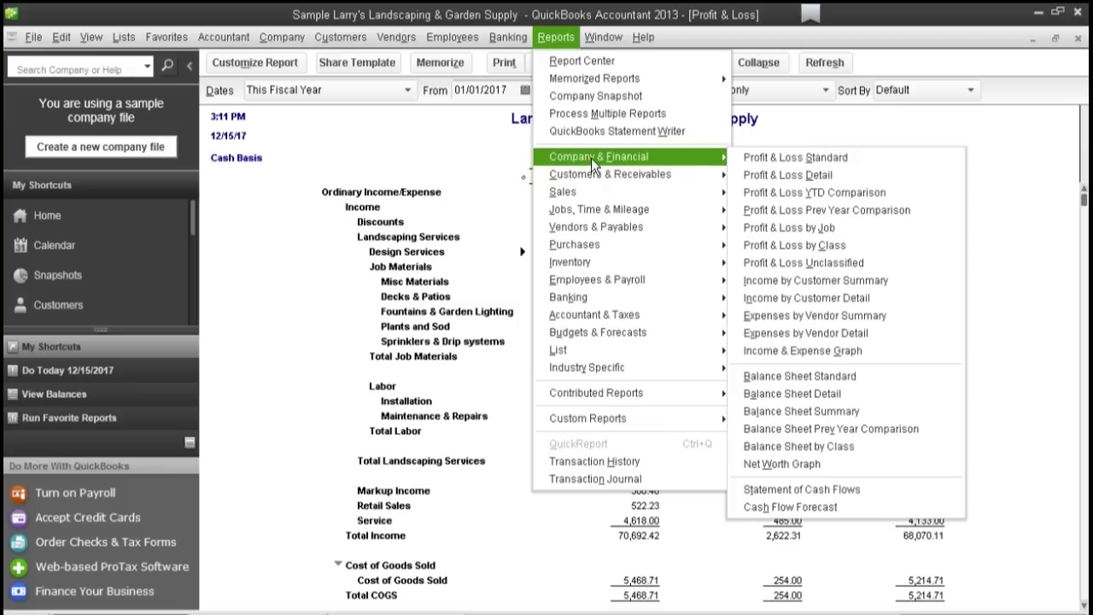
click(869, 375)
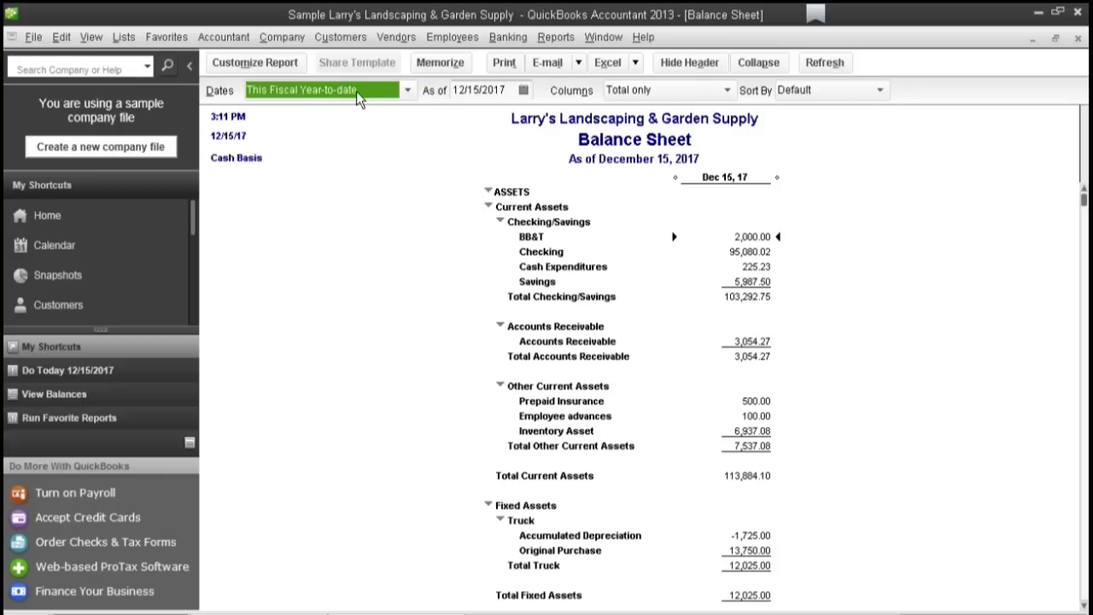
Step: Customize the Balance Sheet report to use the Last Fiscal Year date range
click(280, 66)
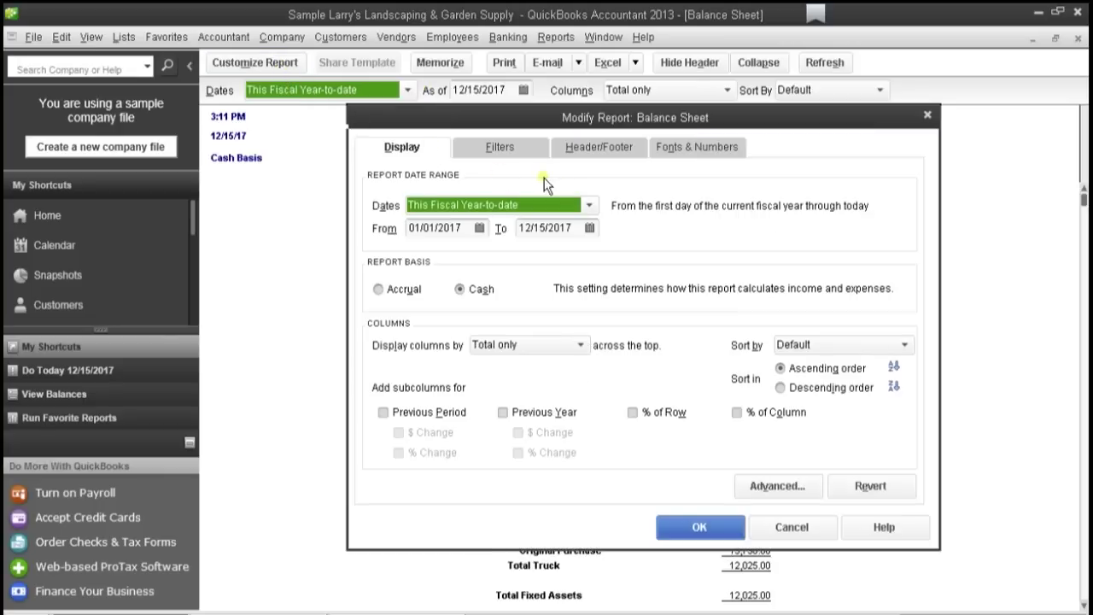
click(590, 206)
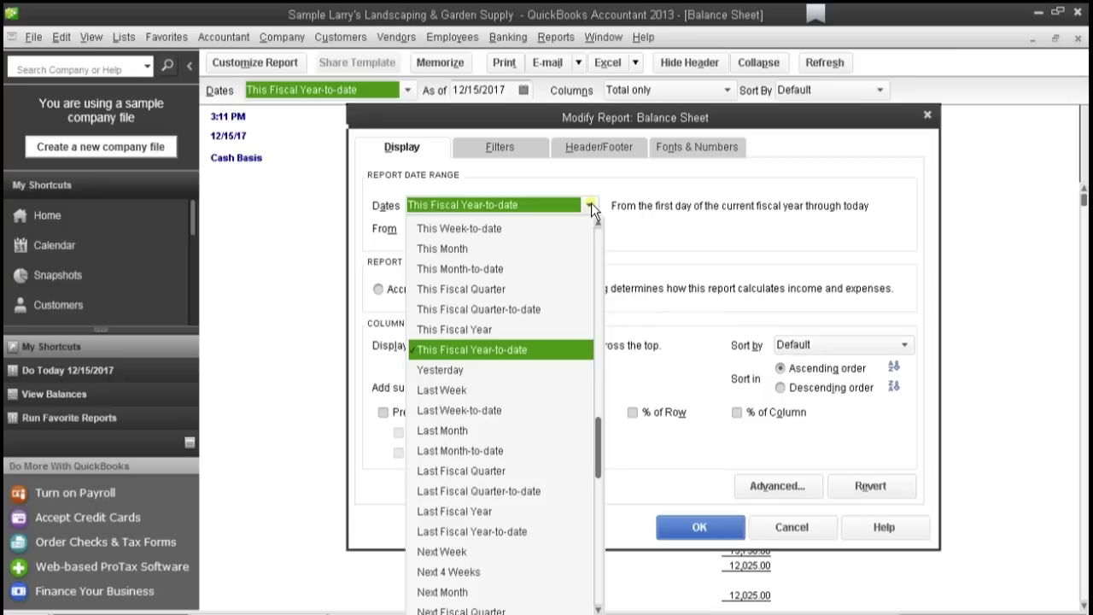
click(483, 510)
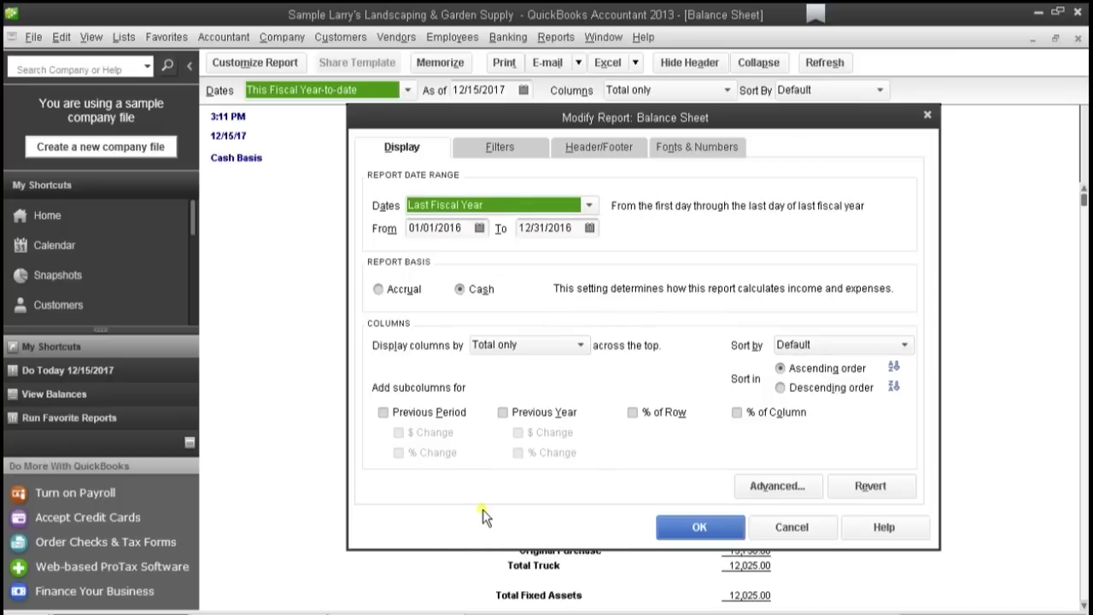
click(679, 521)
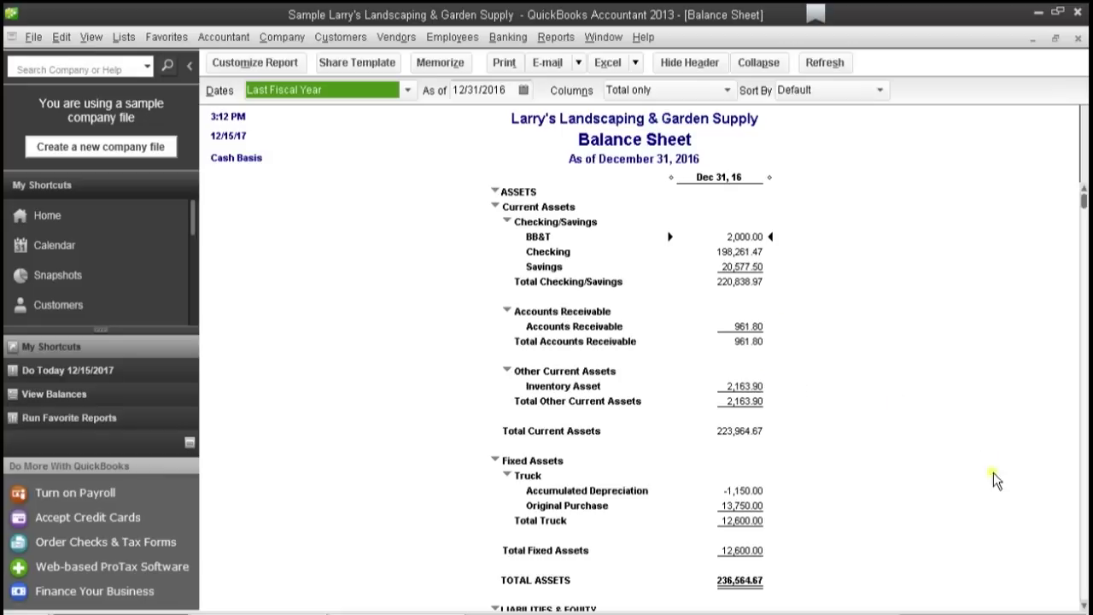
Step: Review the Balance Sheet's assets, liabilities and equity sections, and return to the home page
scroll(1083, 601, down, 10)
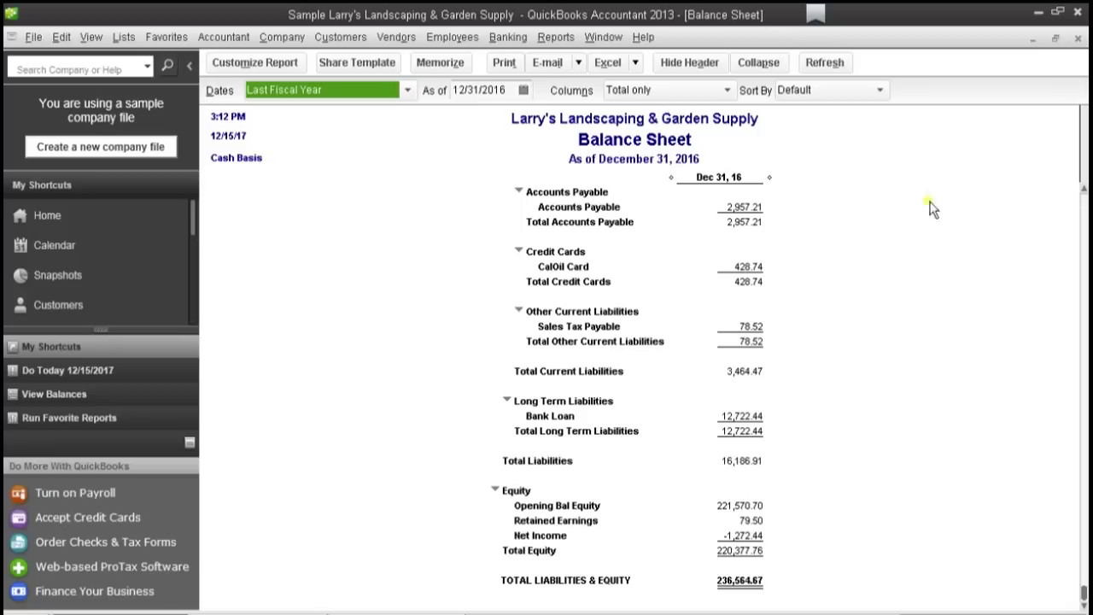
click(1085, 210)
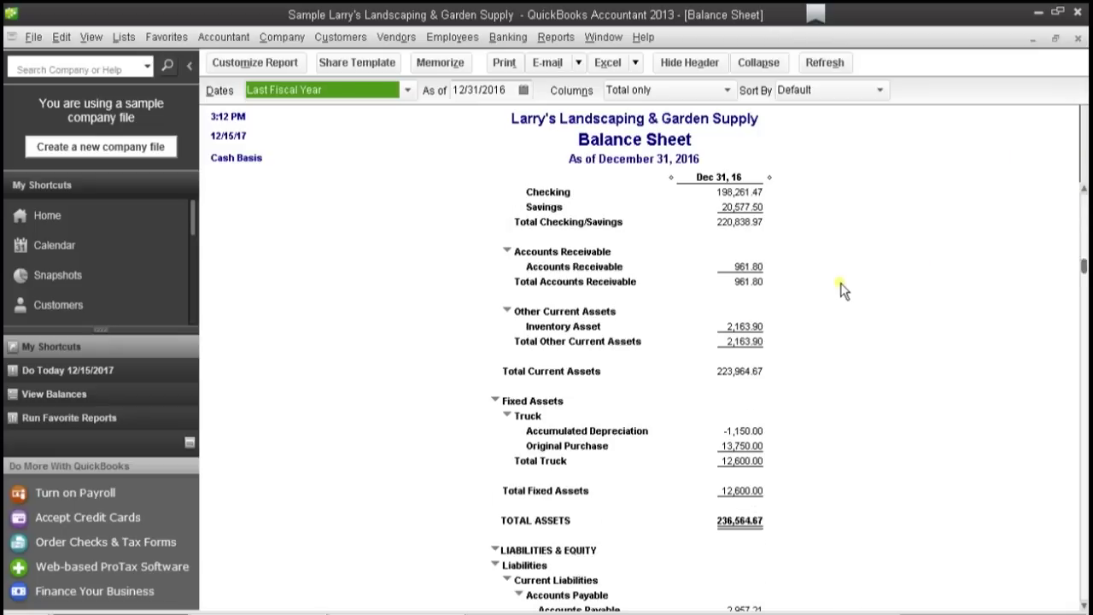
scroll(844, 295, down, 1)
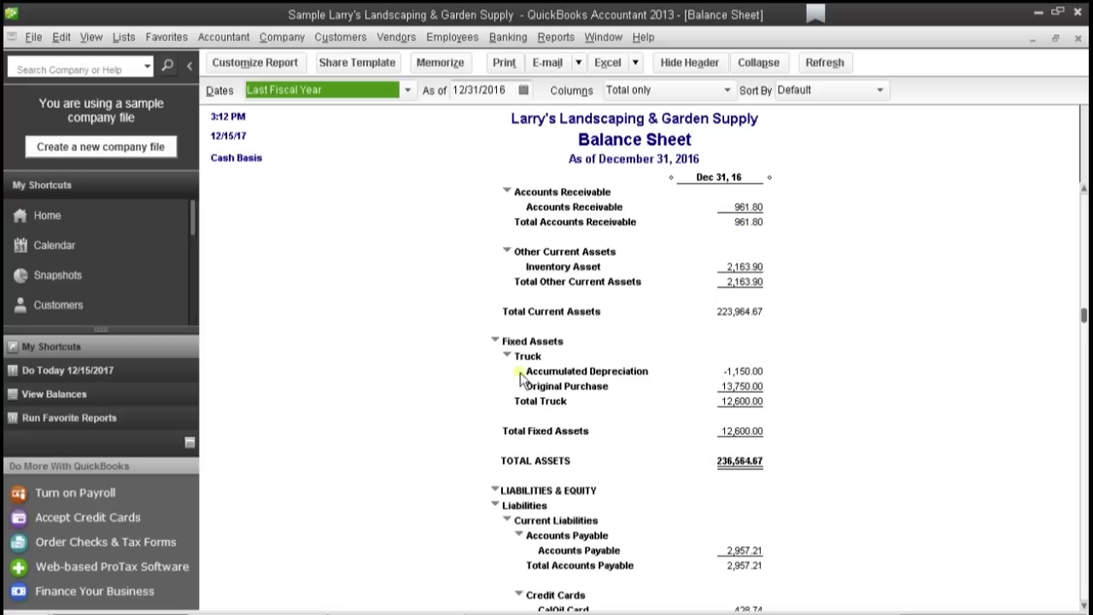
click(72, 219)
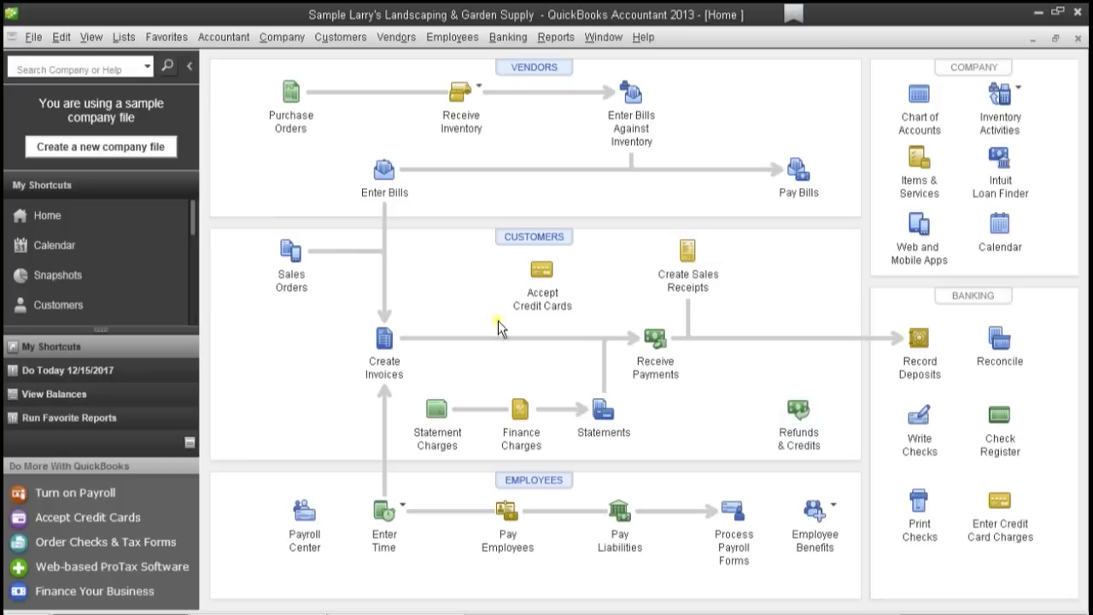
Step: View the blank customer invoice form and return to the home page
click(385, 344)
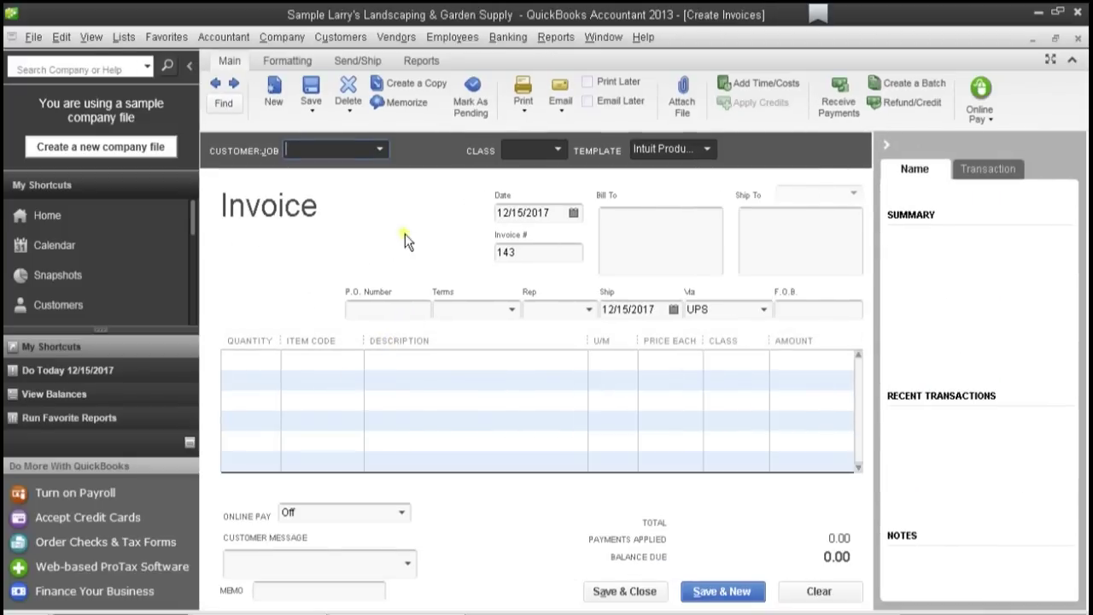
click(82, 225)
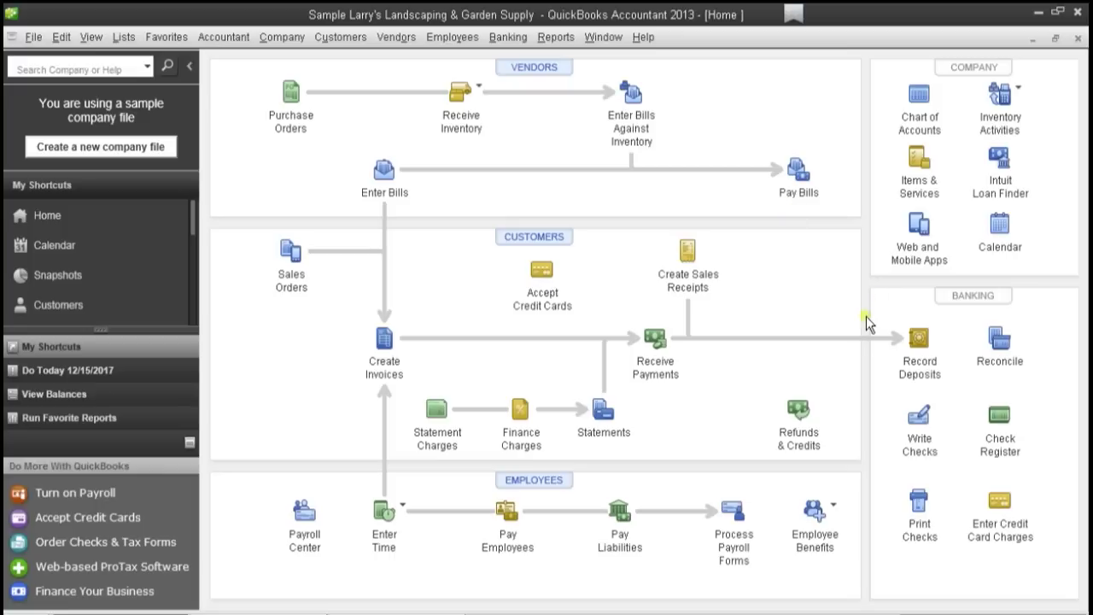
Step: Start a check from the Checking account payable to City of Bayshore for 500.00
click(919, 419)
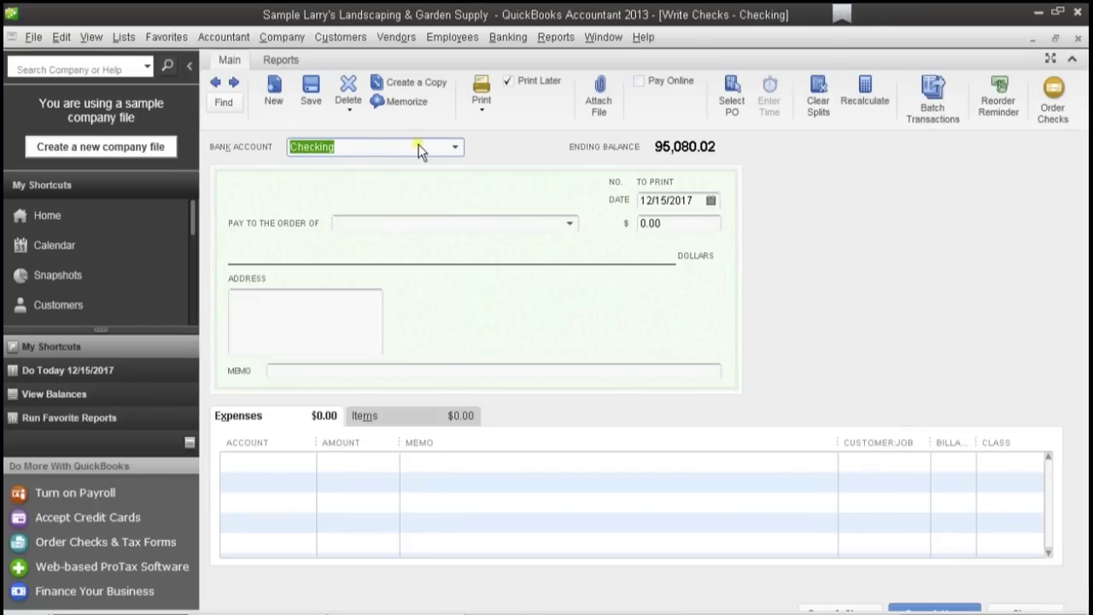
click(455, 150)
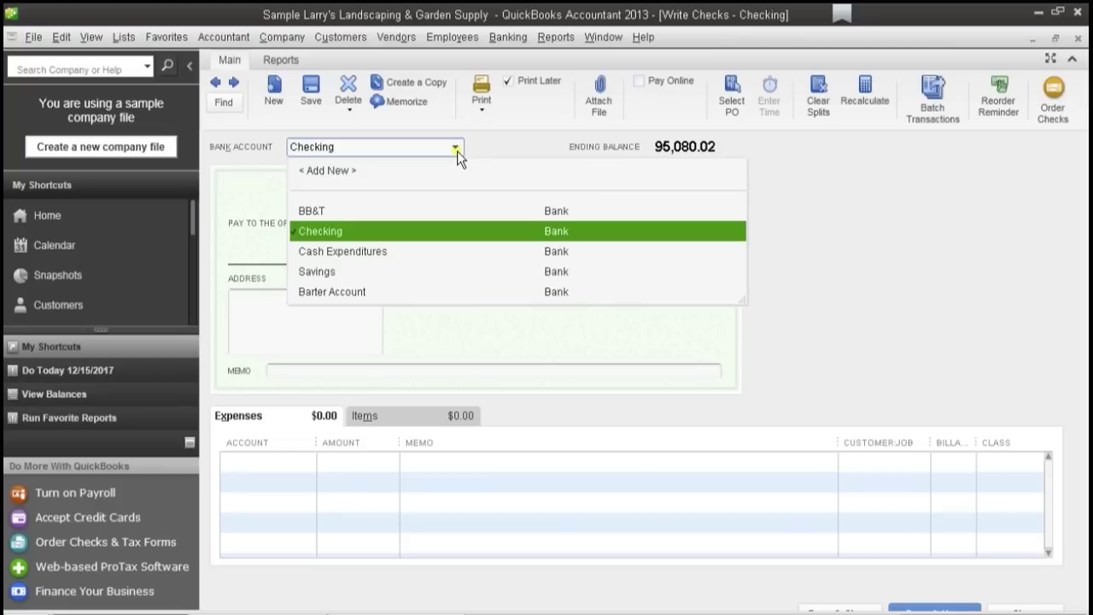
click(392, 229)
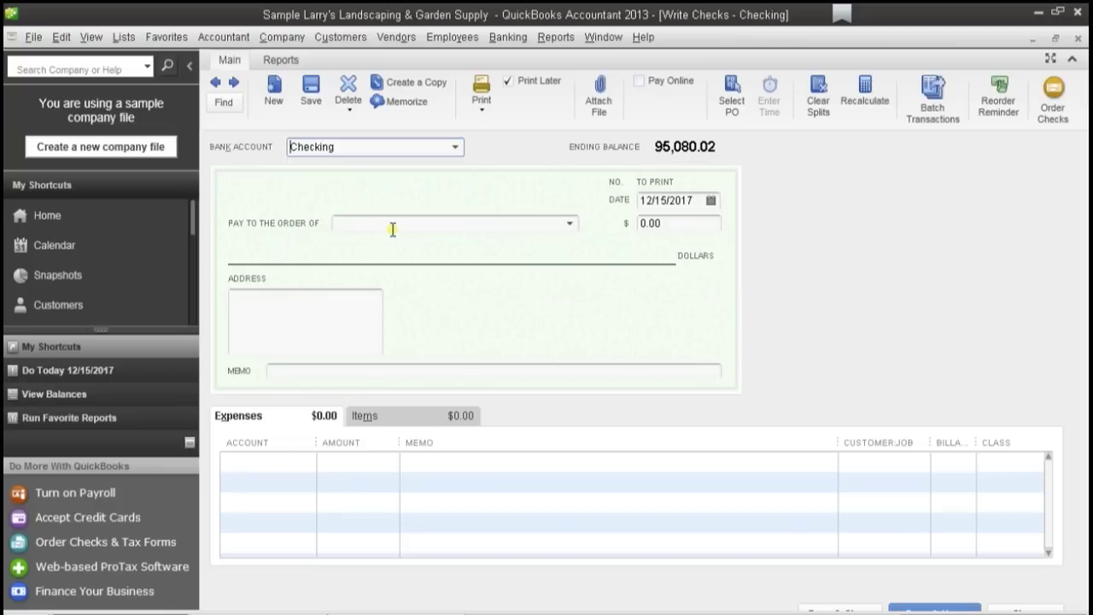
click(569, 224)
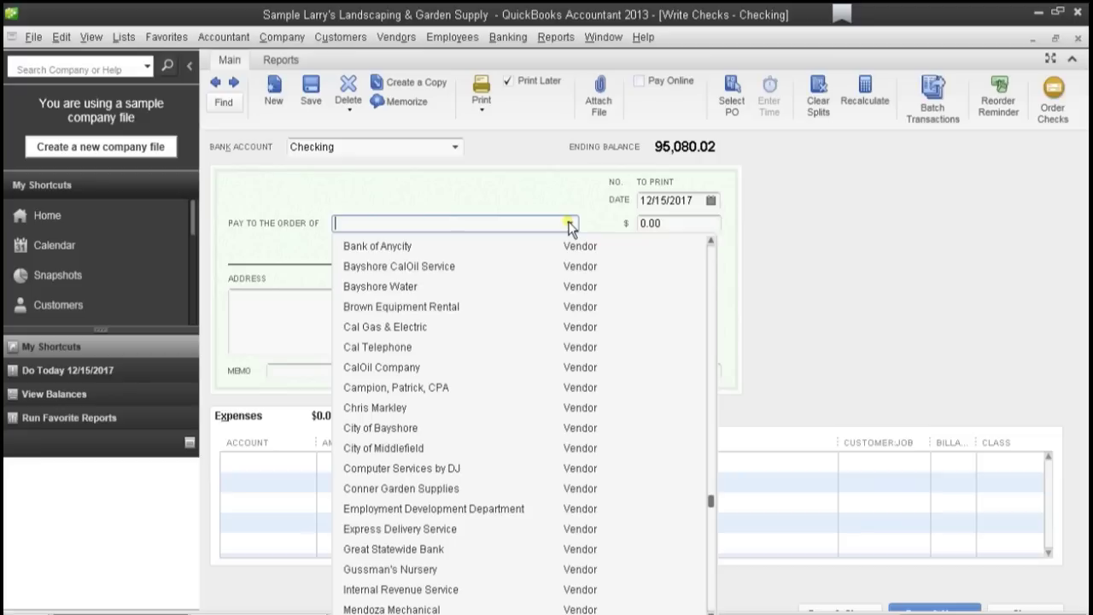
click(401, 429)
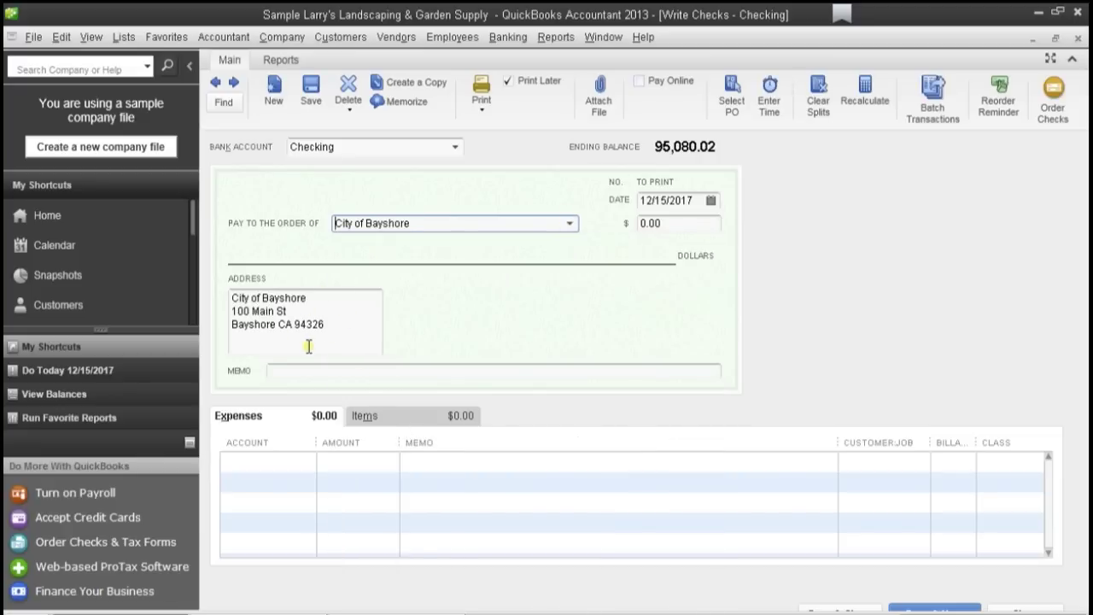
click(650, 224)
text(500.00)
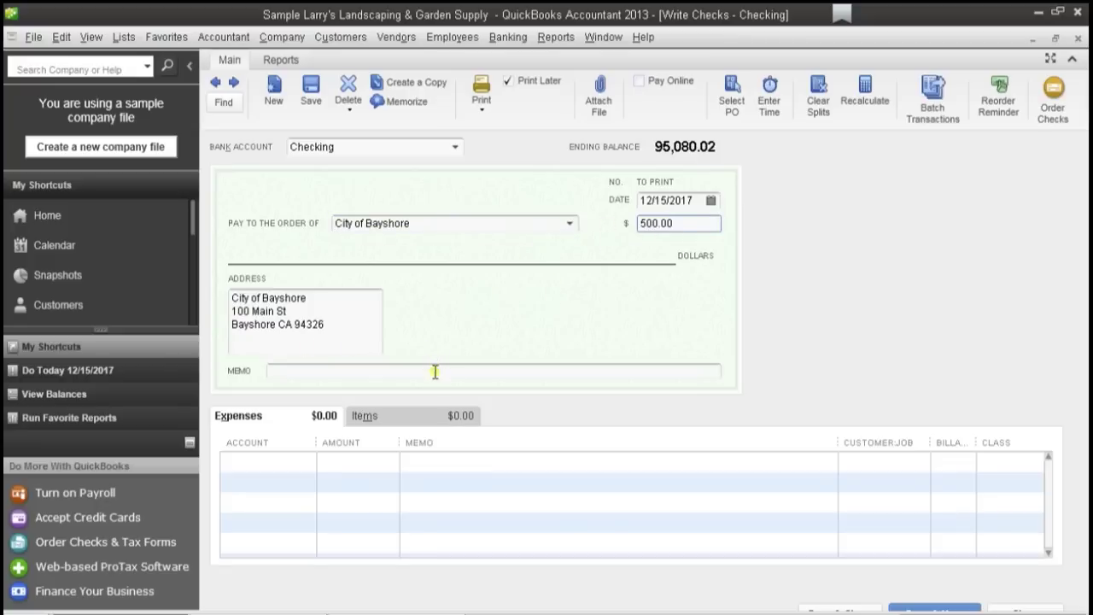
Step: Split the check's expenses into 200.00 for Bond Expense and 300.00 for Automobile License & Fees, and save the check
click(481, 455)
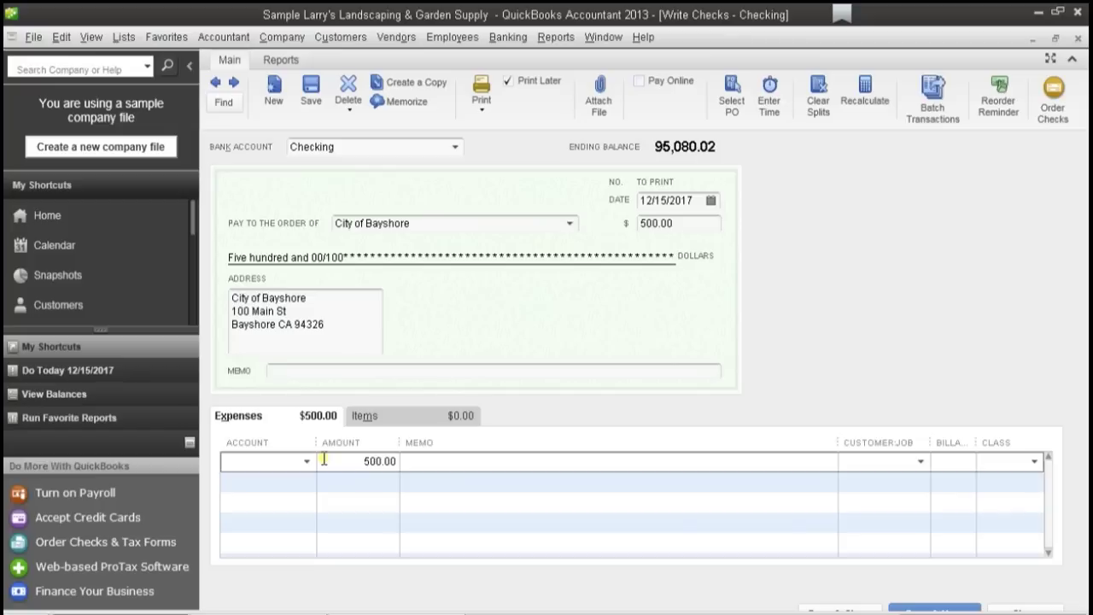
click(305, 462)
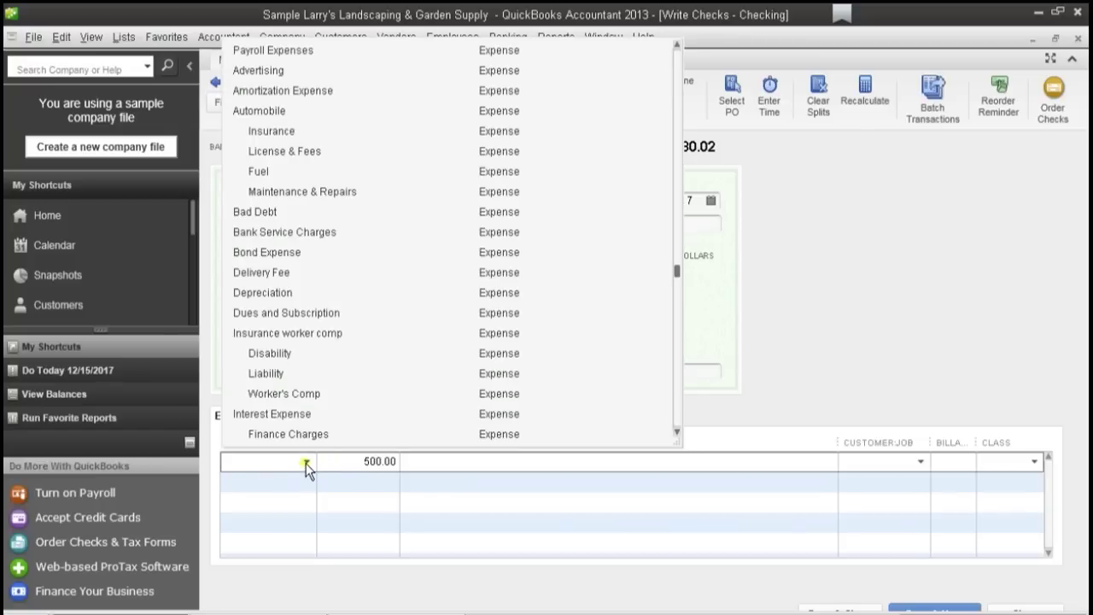
click(272, 254)
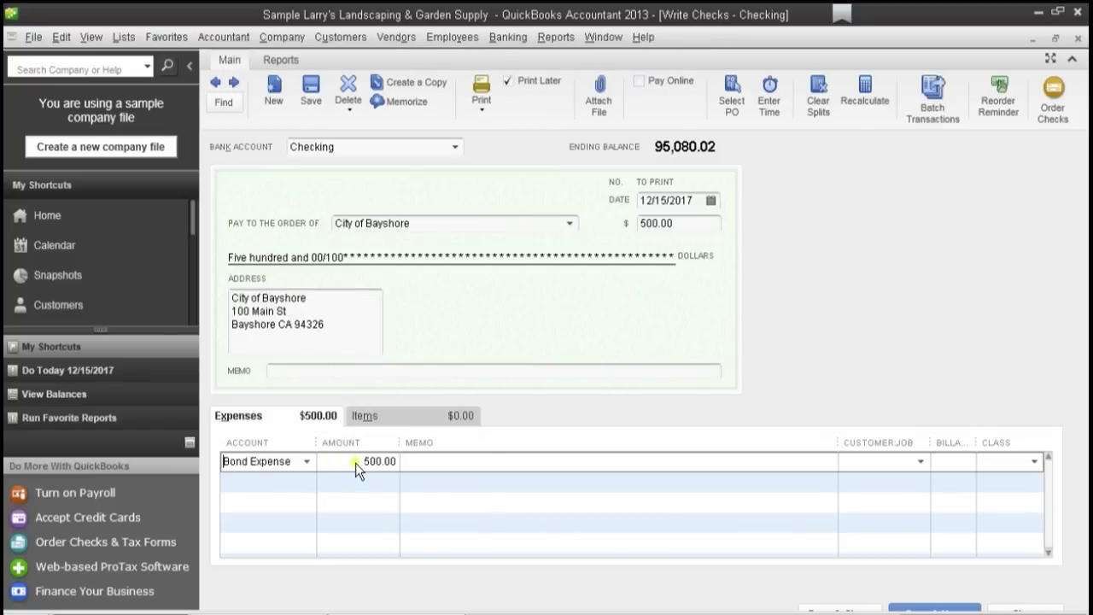
double_click(359, 464)
text(200)
click(432, 462)
click(304, 480)
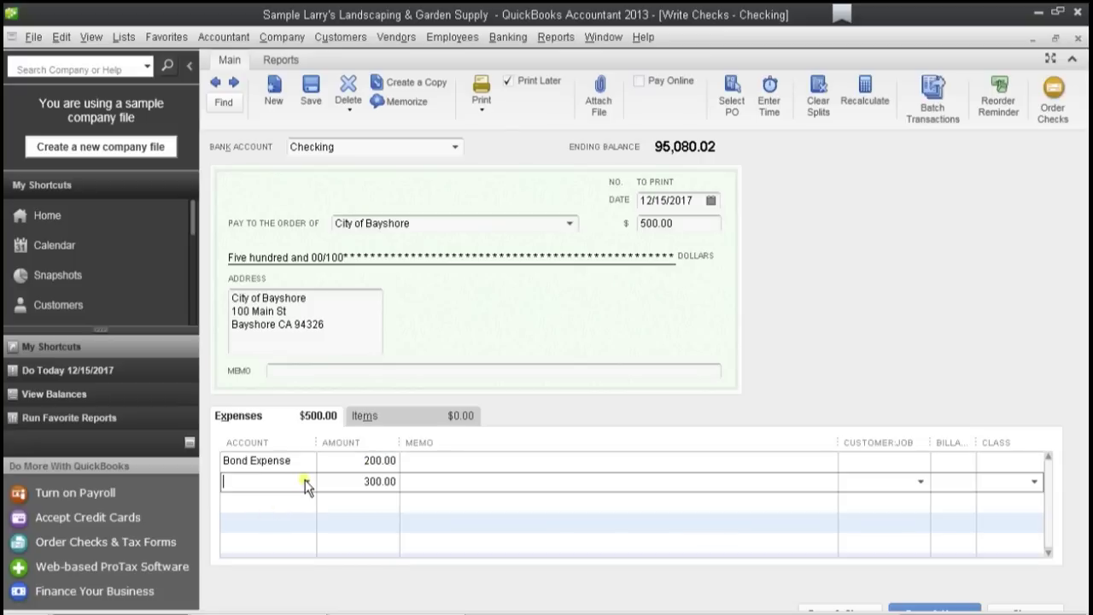
click(306, 482)
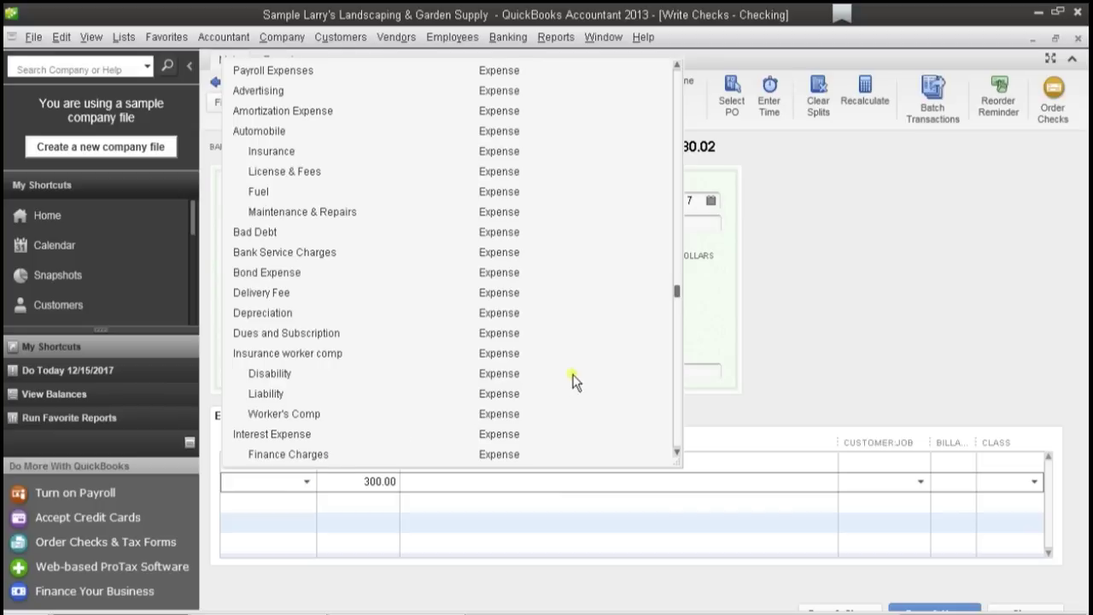
click(302, 171)
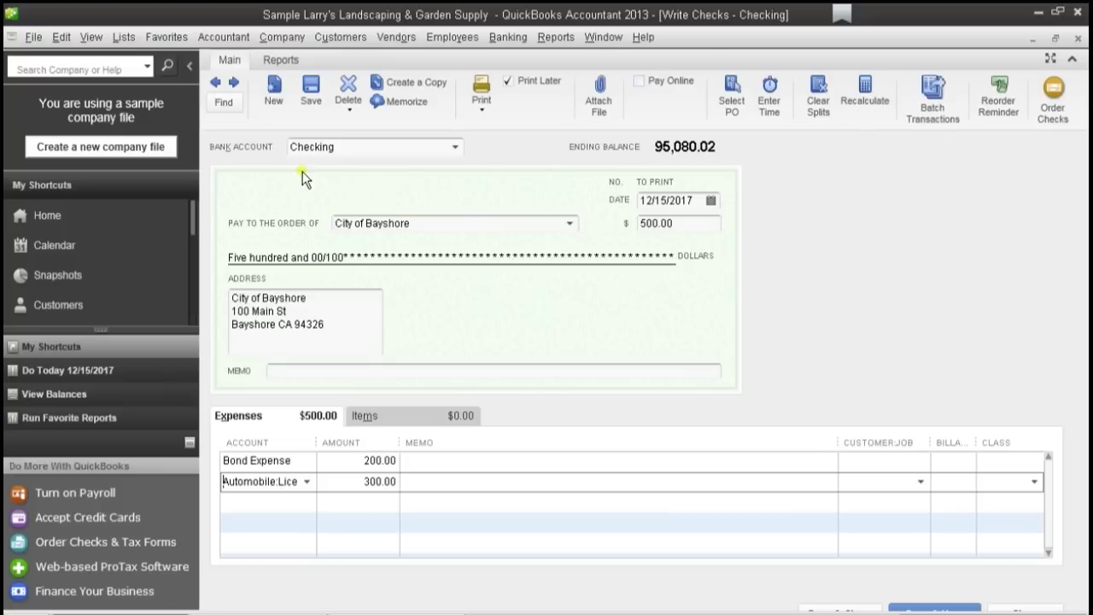
click(309, 93)
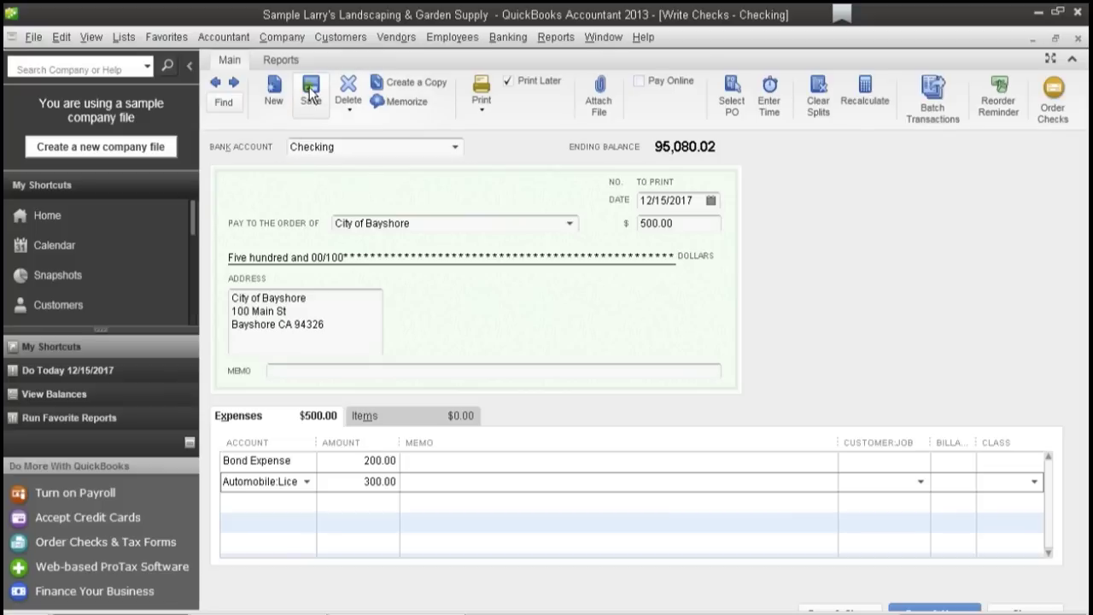
Step: View the print prompt for the saved check, dismiss it without printing, and return to the home page
click(482, 91)
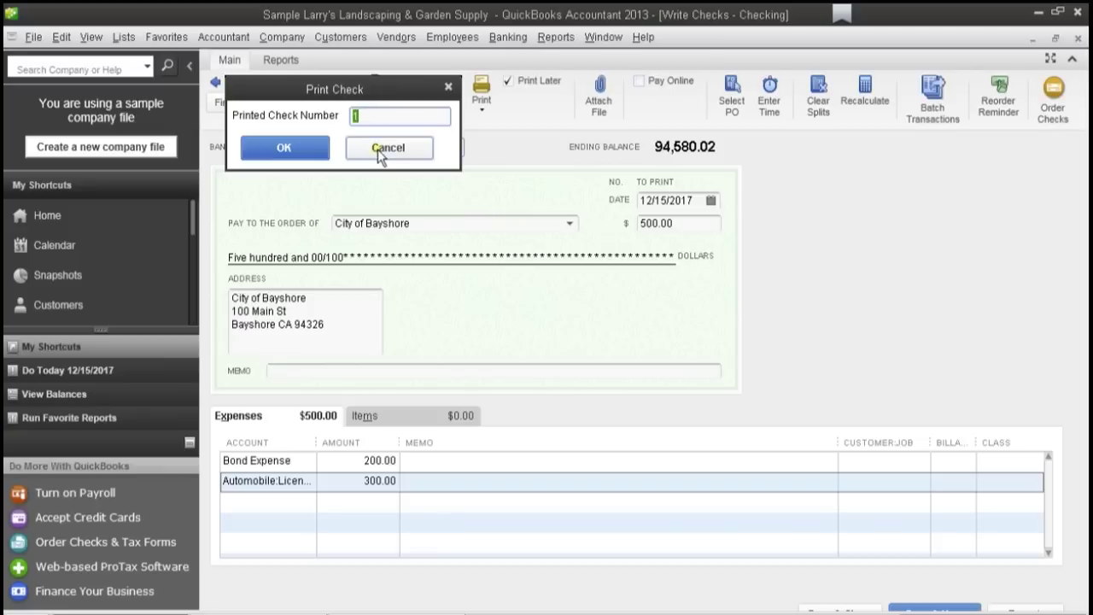
click(383, 148)
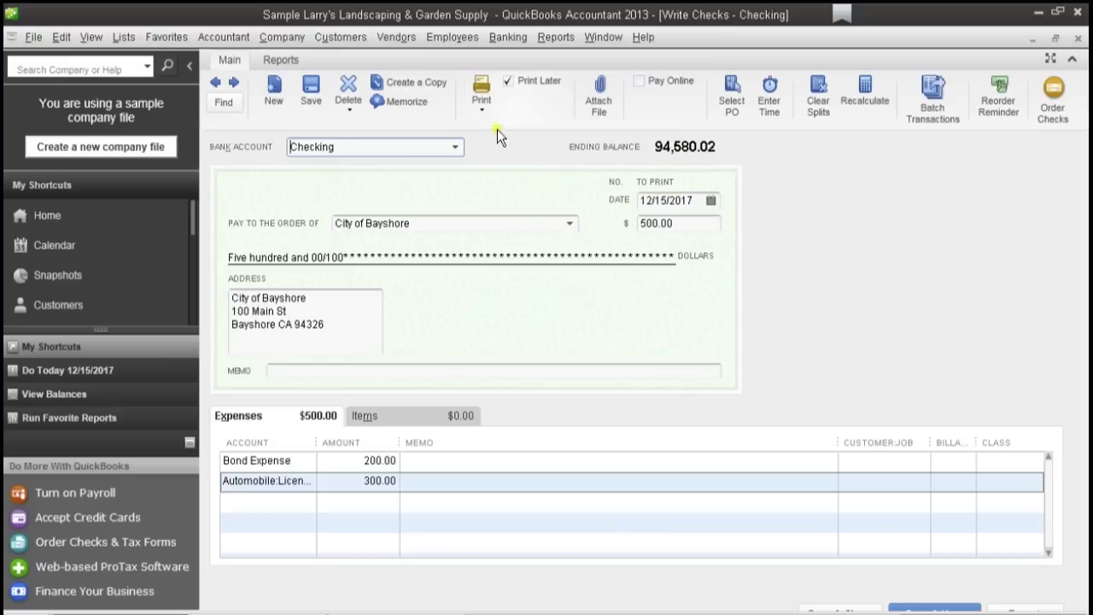
click(86, 215)
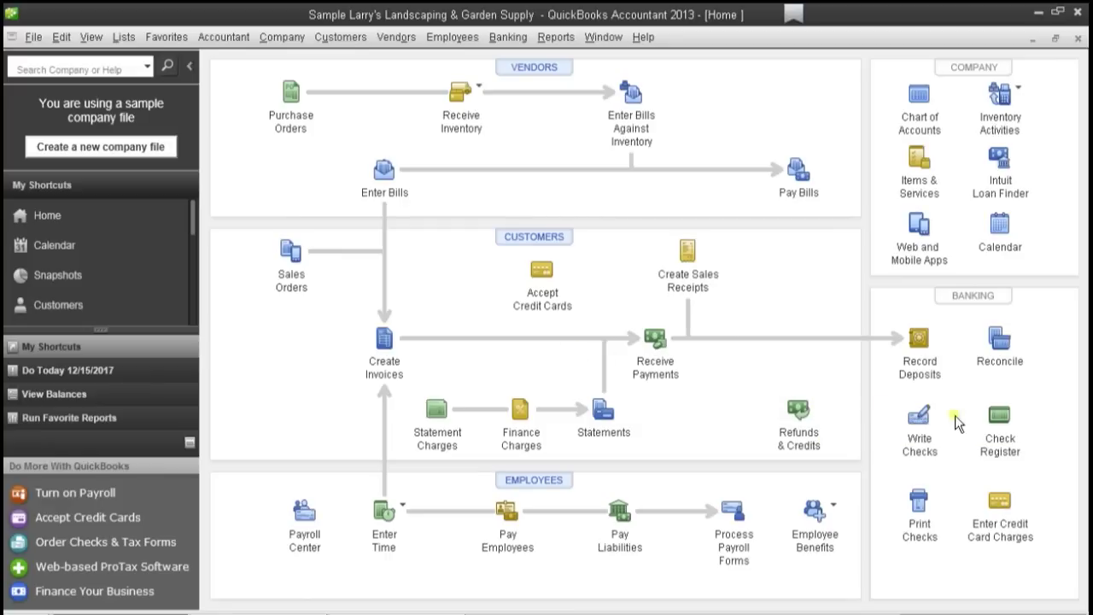
Step: Review the Checking account's register and the saved City of Bayshore check, returning to the home page
click(1000, 420)
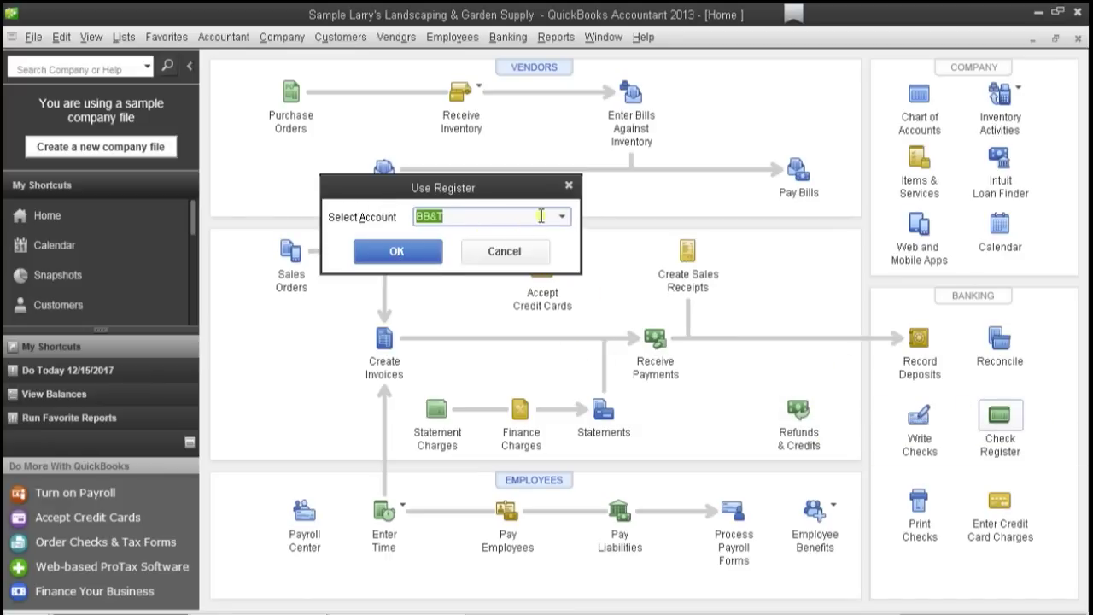
click(568, 218)
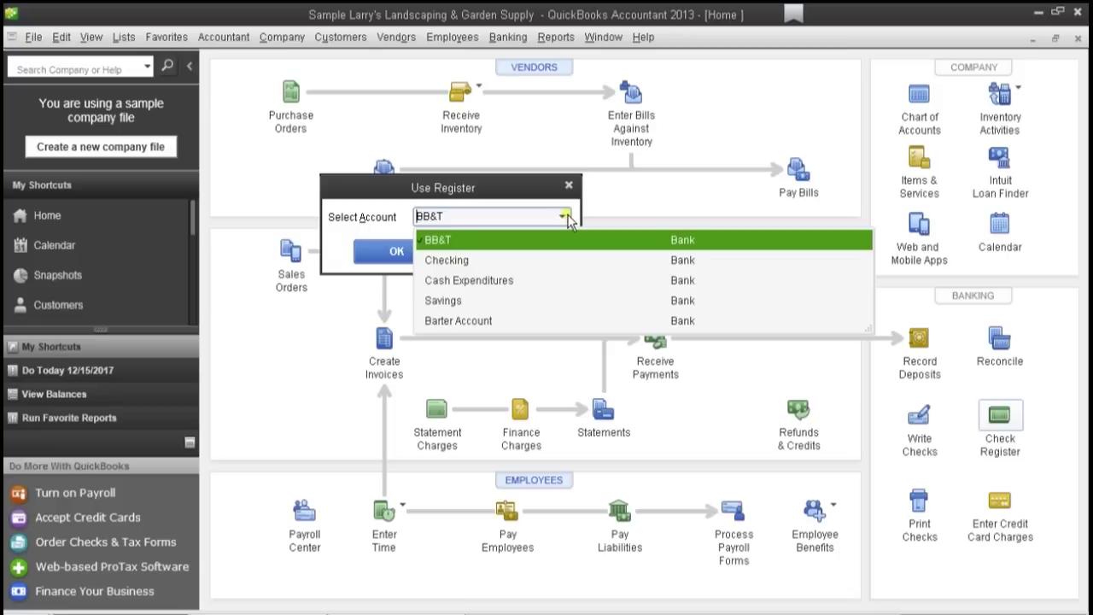
click(496, 257)
click(399, 252)
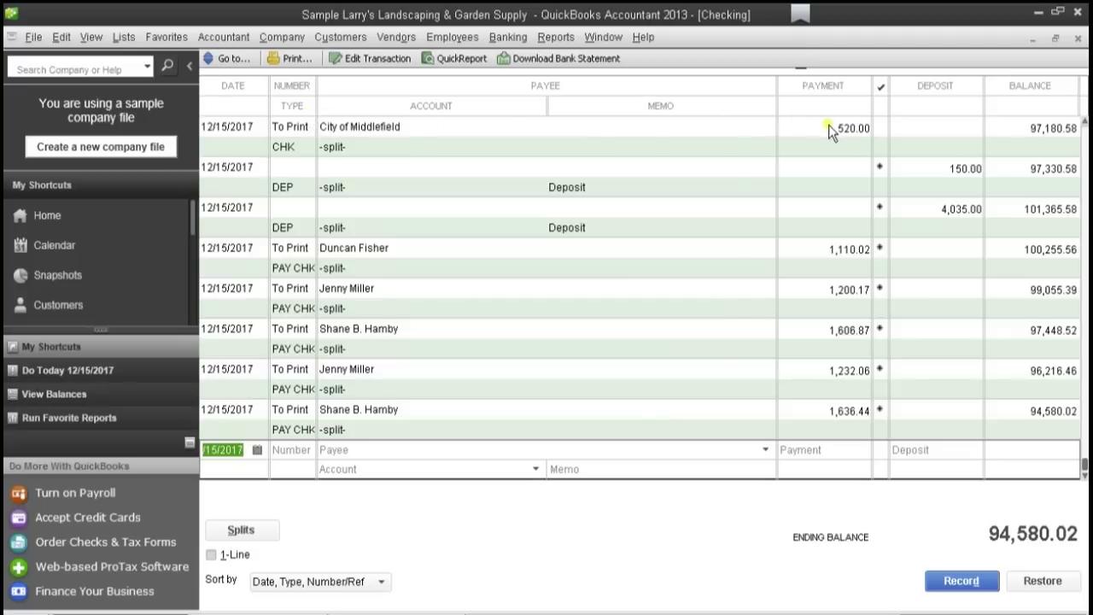
click(70, 216)
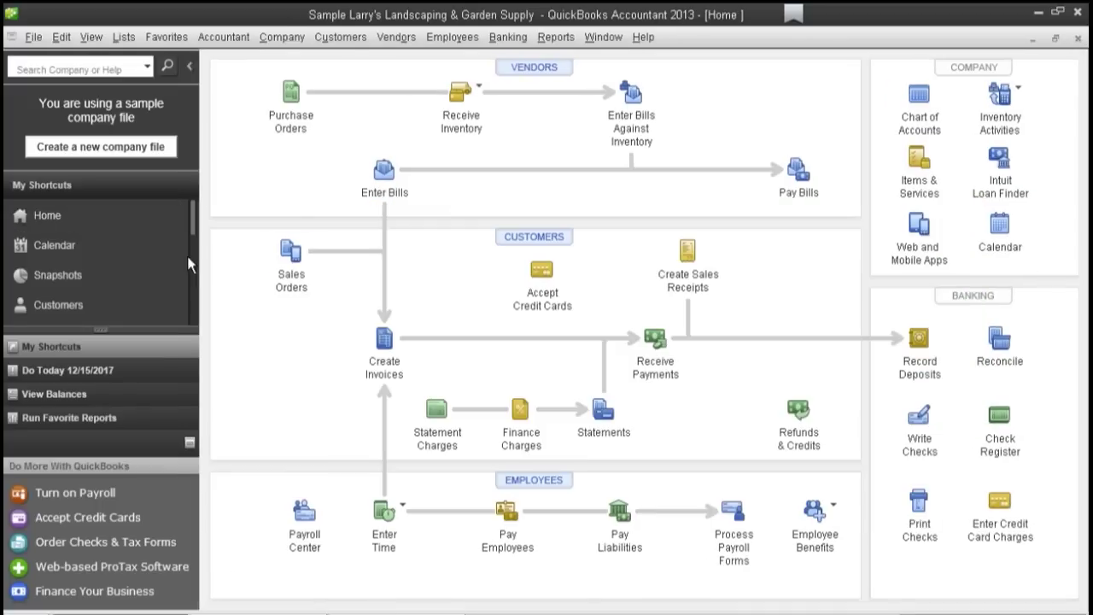
click(917, 417)
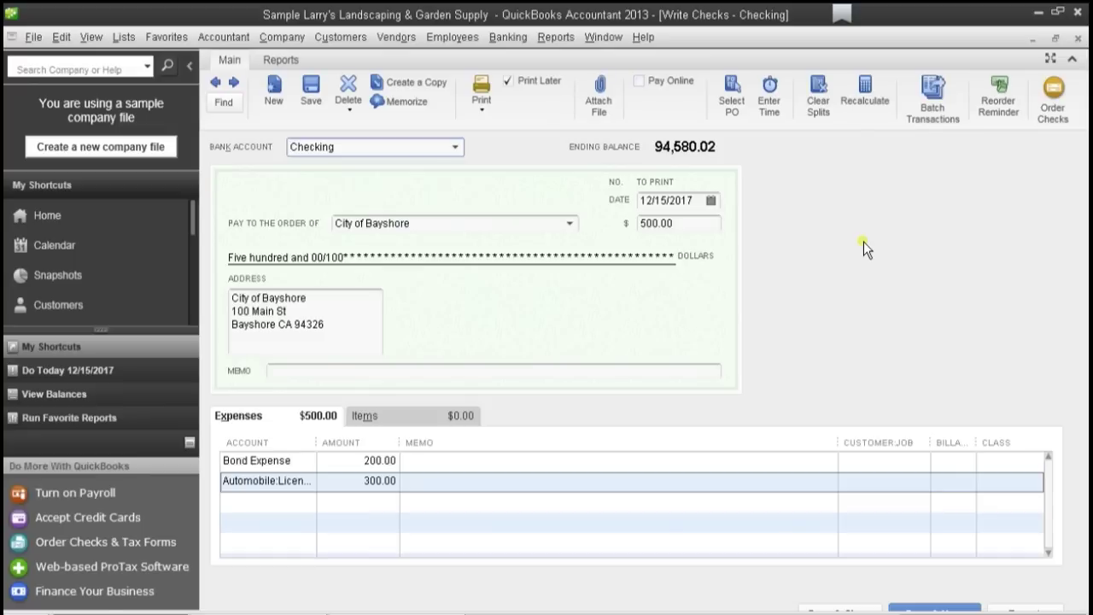
click(121, 210)
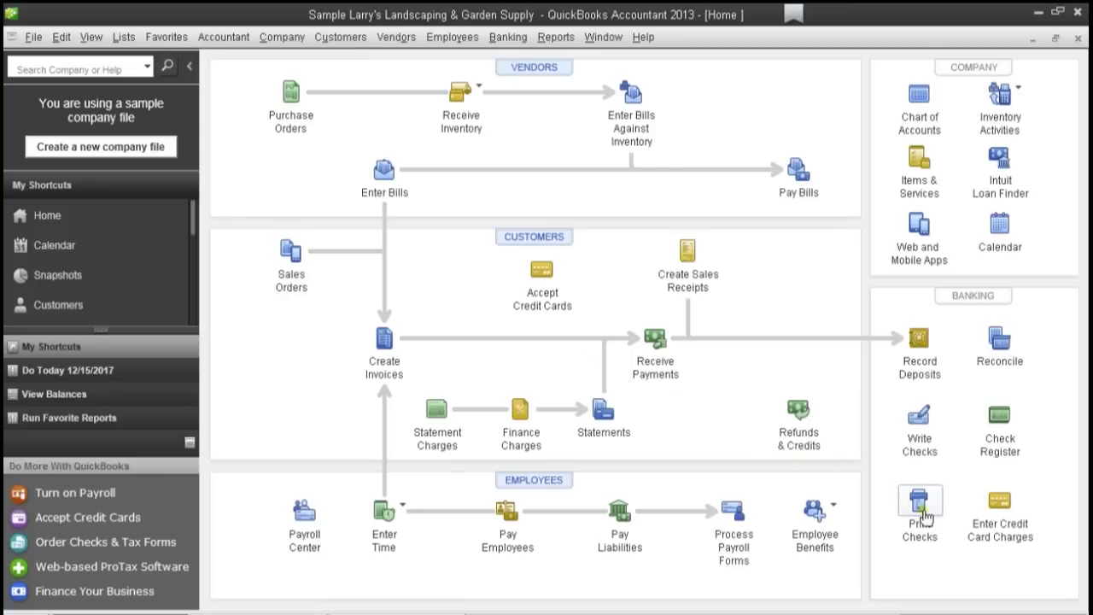
Step: Open the list of checks to print, deselect the three 02/07/2017 checks, and reselect all checks
click(920, 505)
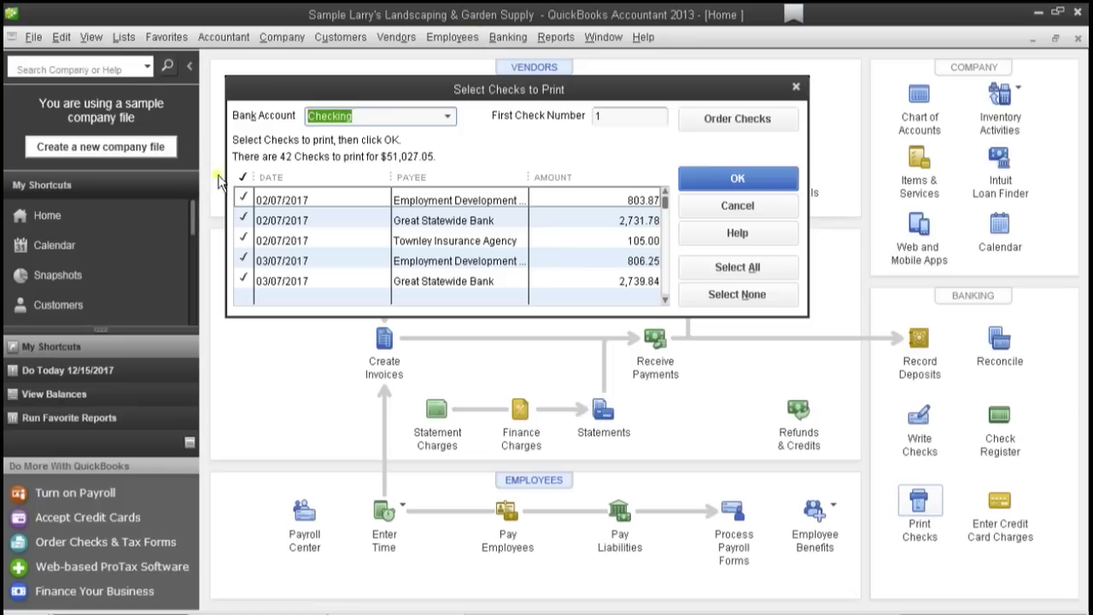
click(242, 198)
click(242, 220)
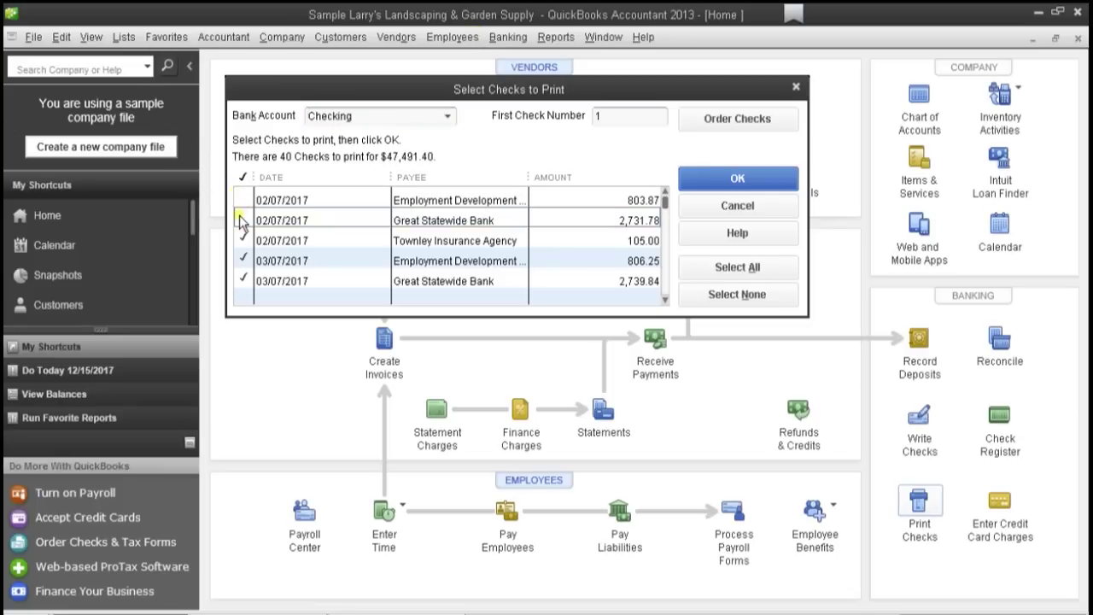
click(242, 240)
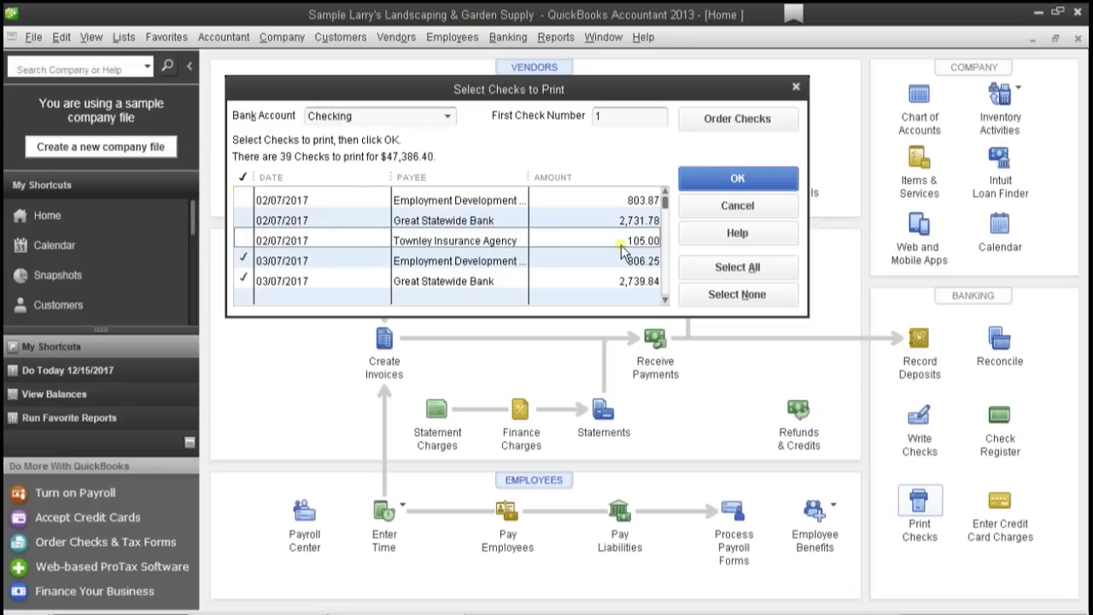
click(692, 267)
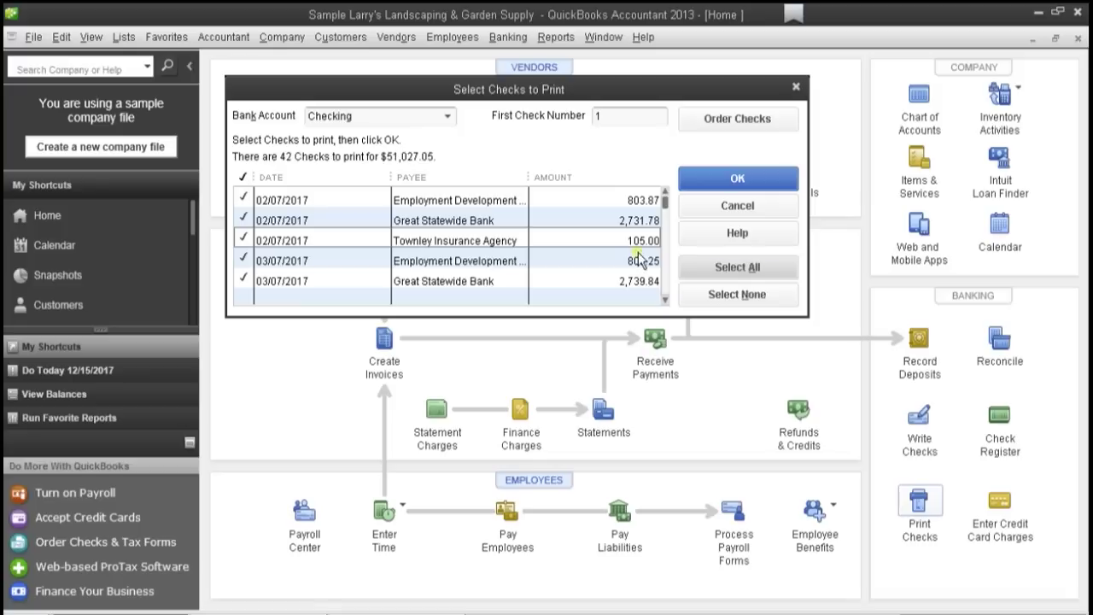
Step: Examine the dates, payees and amounts of the checks queued for printing
click(664, 282)
click(665, 282)
click(664, 282)
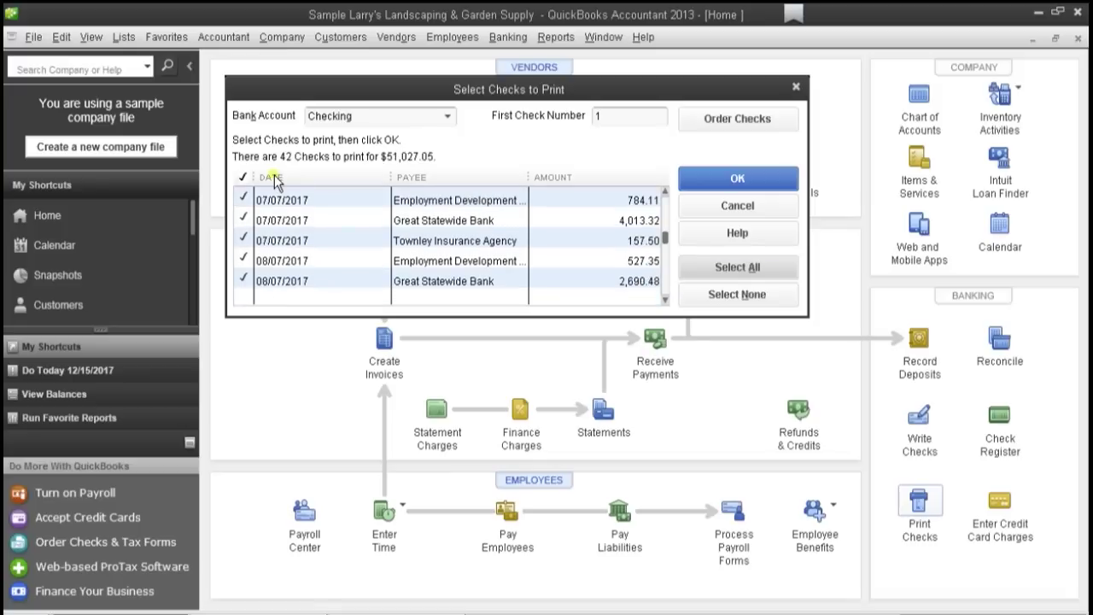
click(667, 289)
click(667, 289)
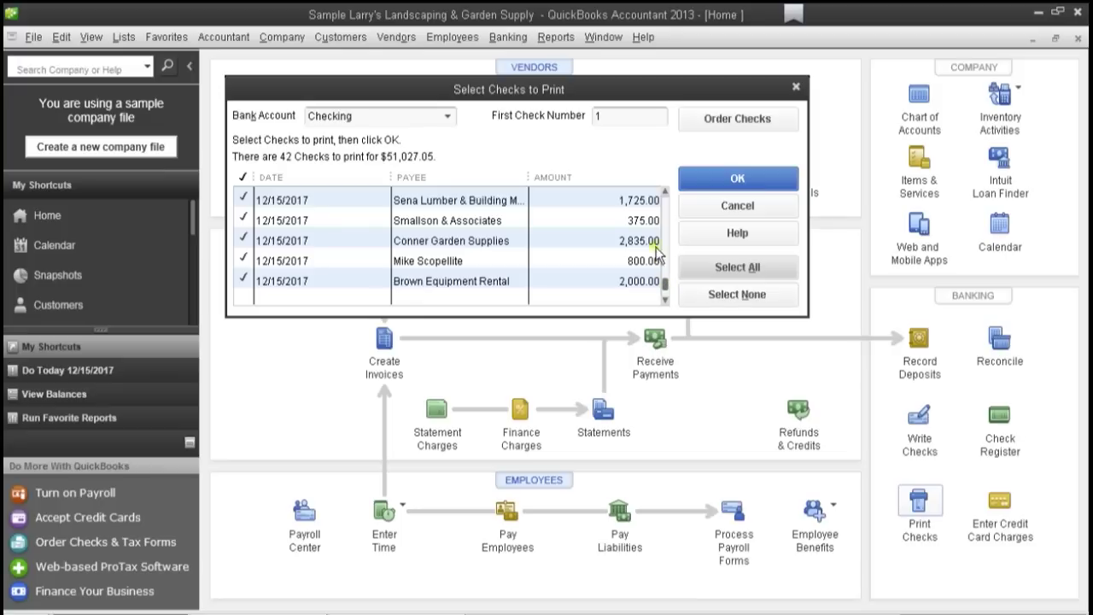
click(665, 190)
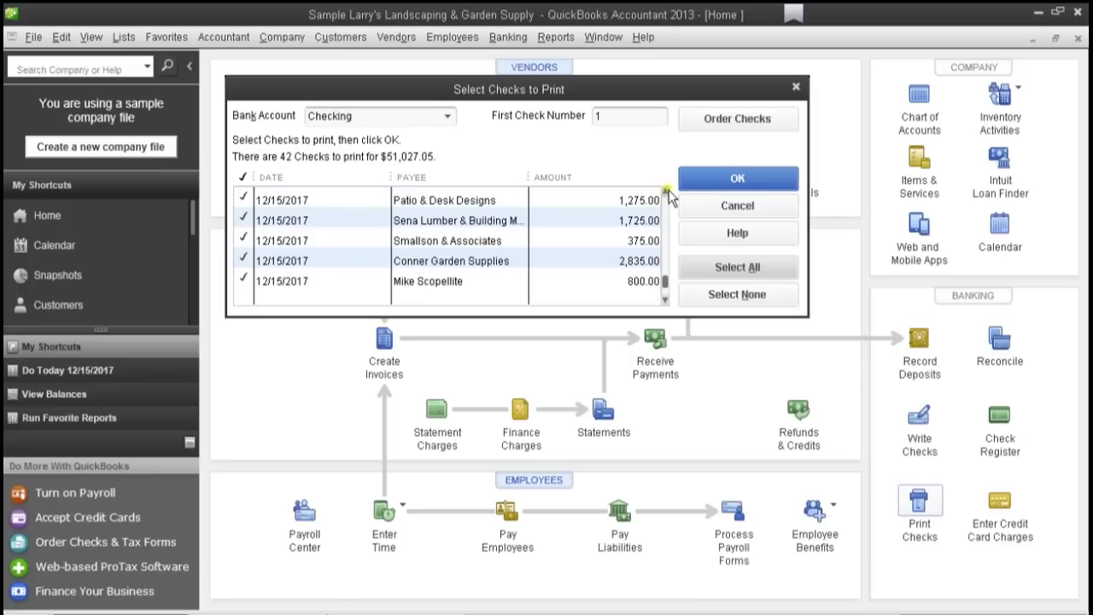
click(664, 189)
click(665, 190)
click(664, 189)
click(664, 190)
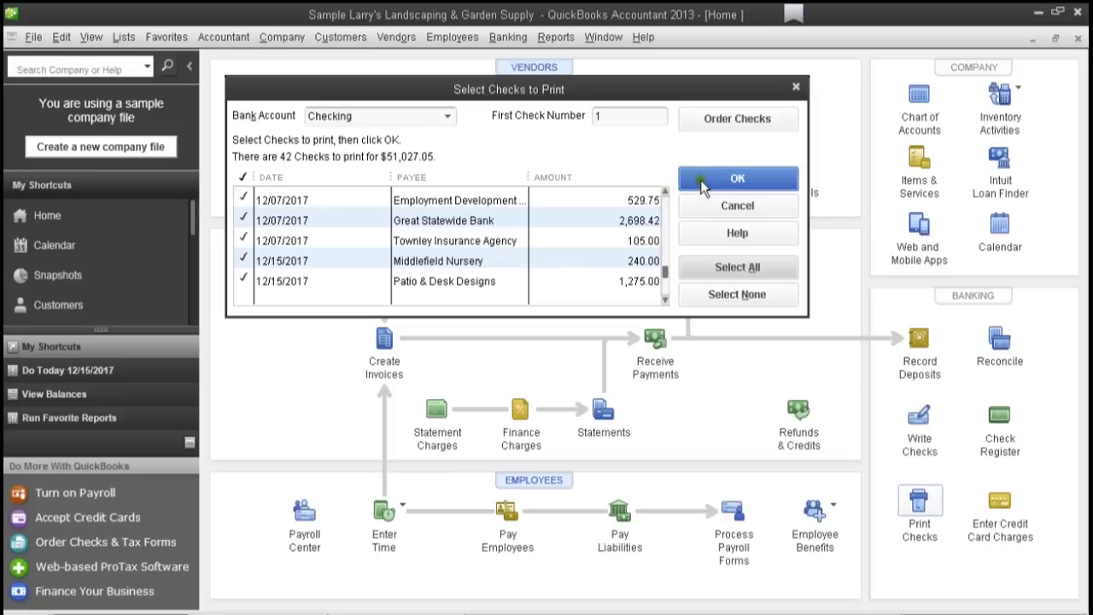
Step: Accept the selected checks for printing and set the check style to Standard
click(617, 117)
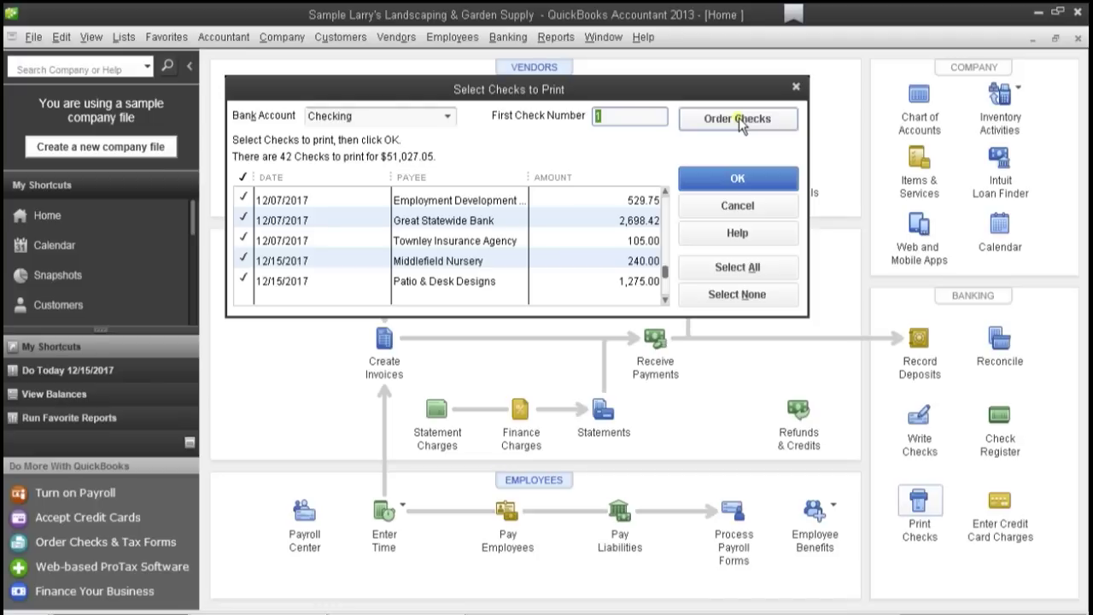
click(733, 181)
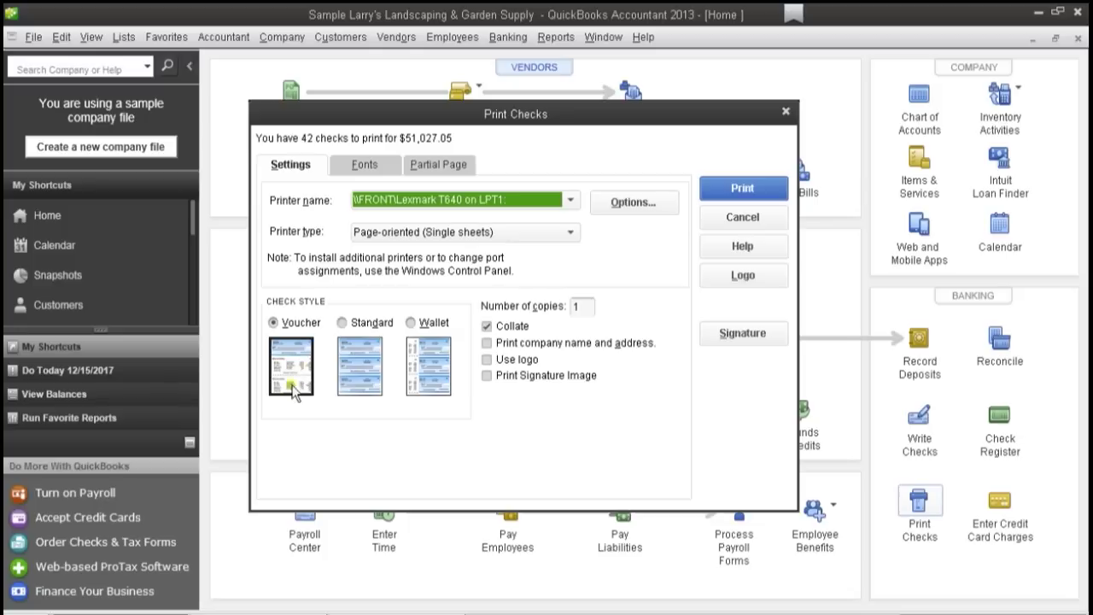
click(345, 328)
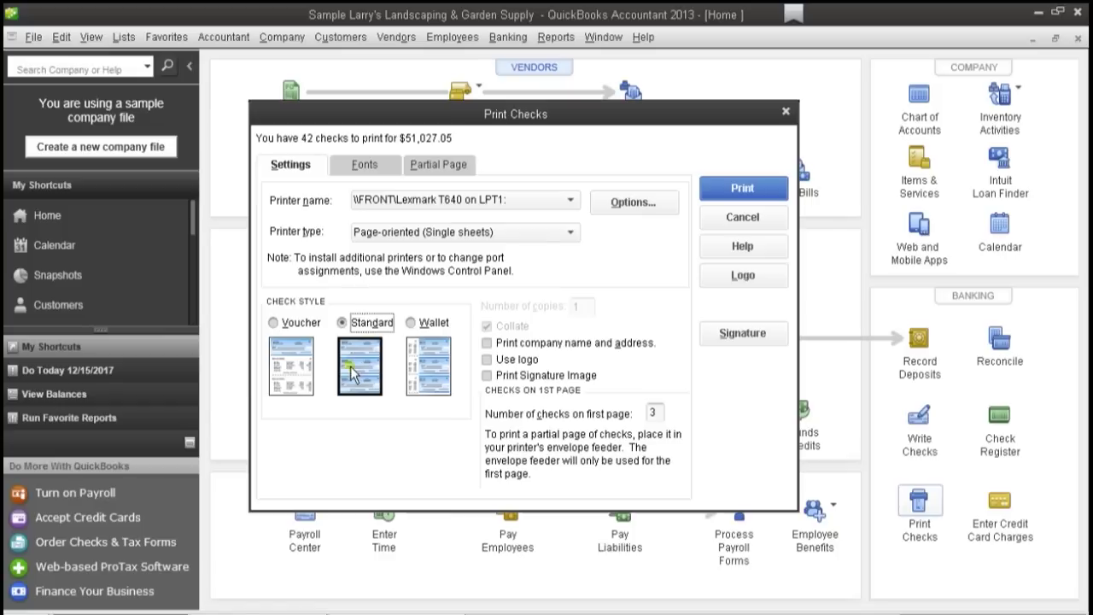
Step: Cancel the check printing and close the list of checks to print
click(730, 214)
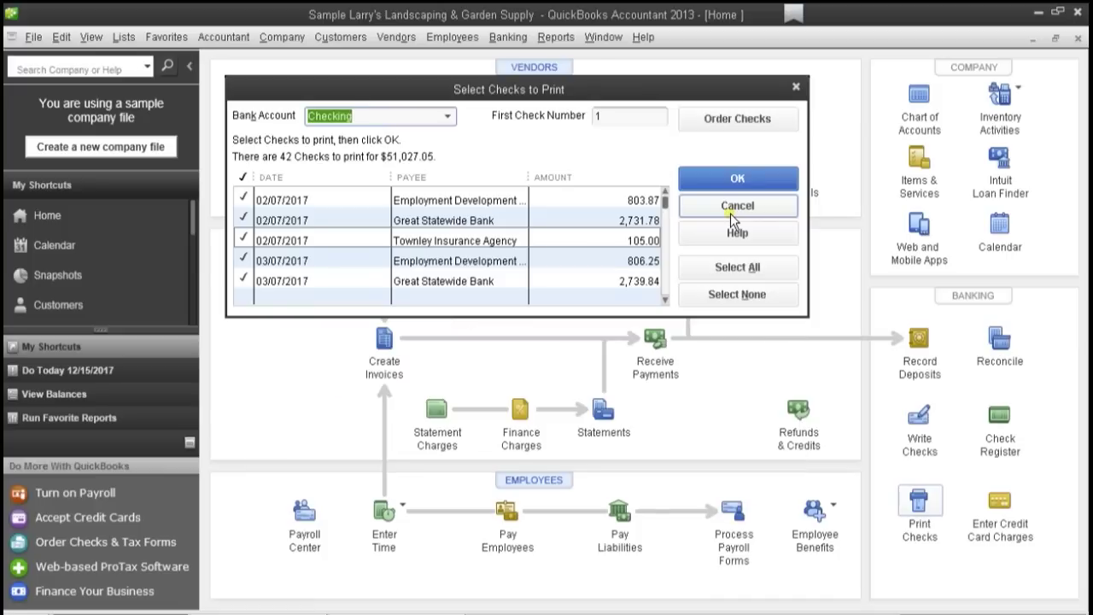
click(793, 89)
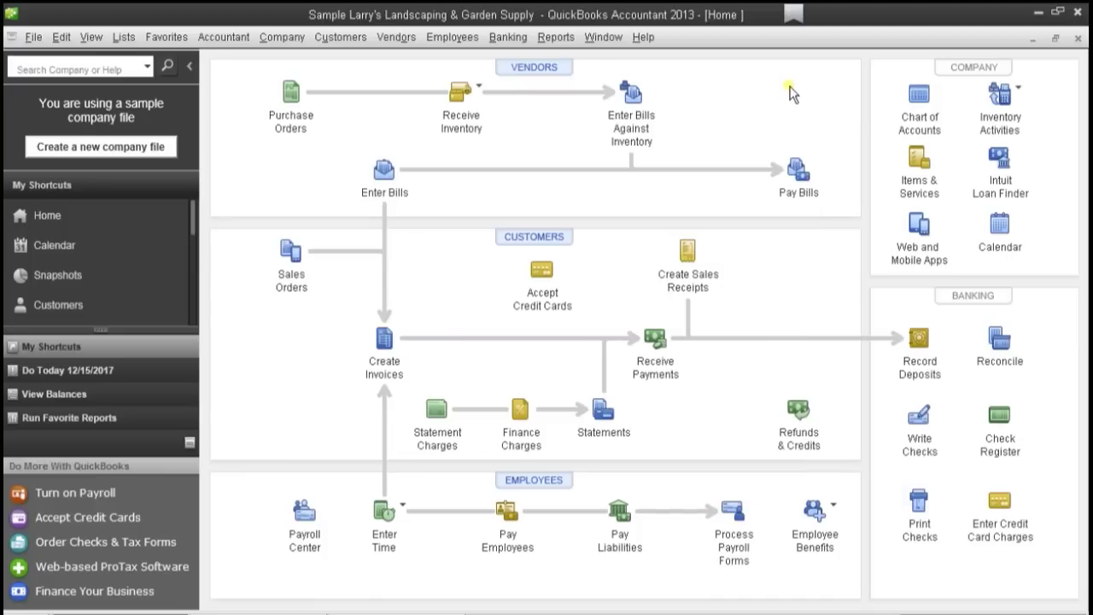
Step: Start recording a deposit to Checking and assign the Landscaping Services income account to its first line
click(917, 340)
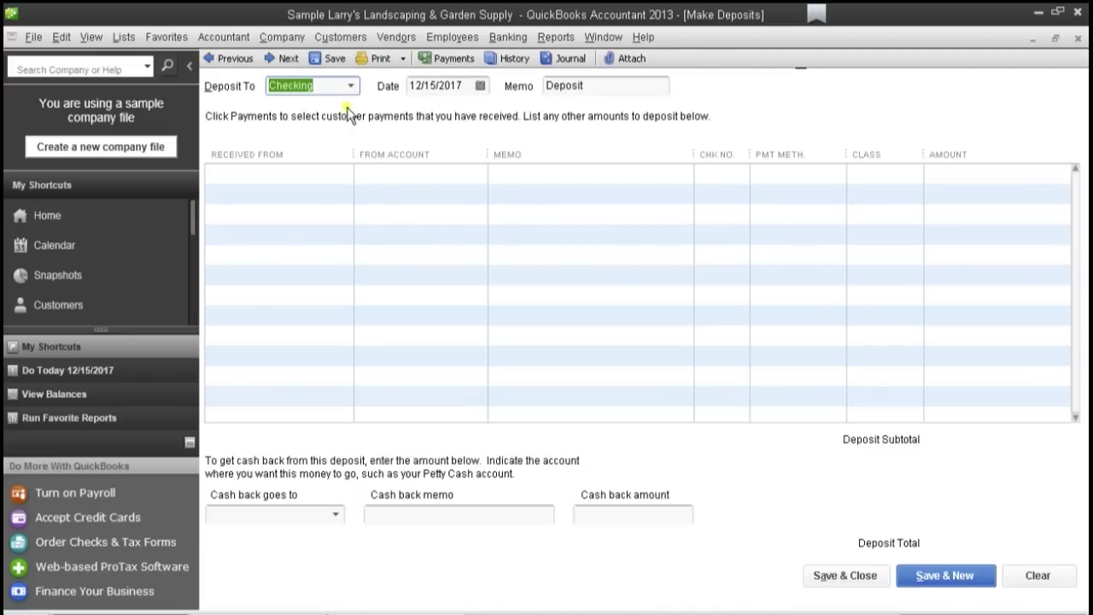
click(344, 176)
click(343, 173)
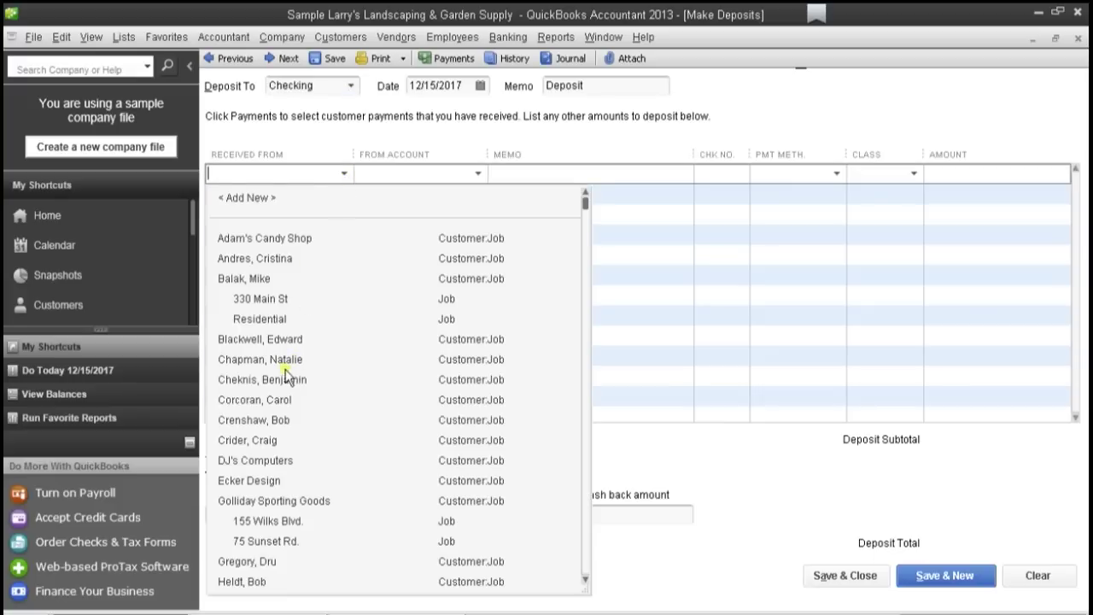
click(476, 172)
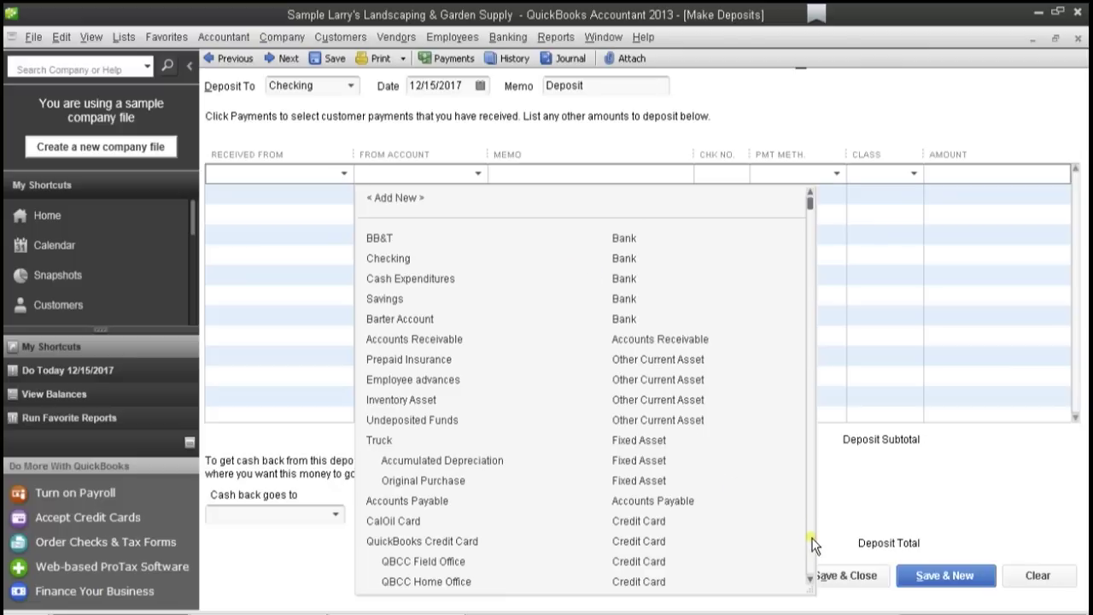
scroll(756, 504, down, 6)
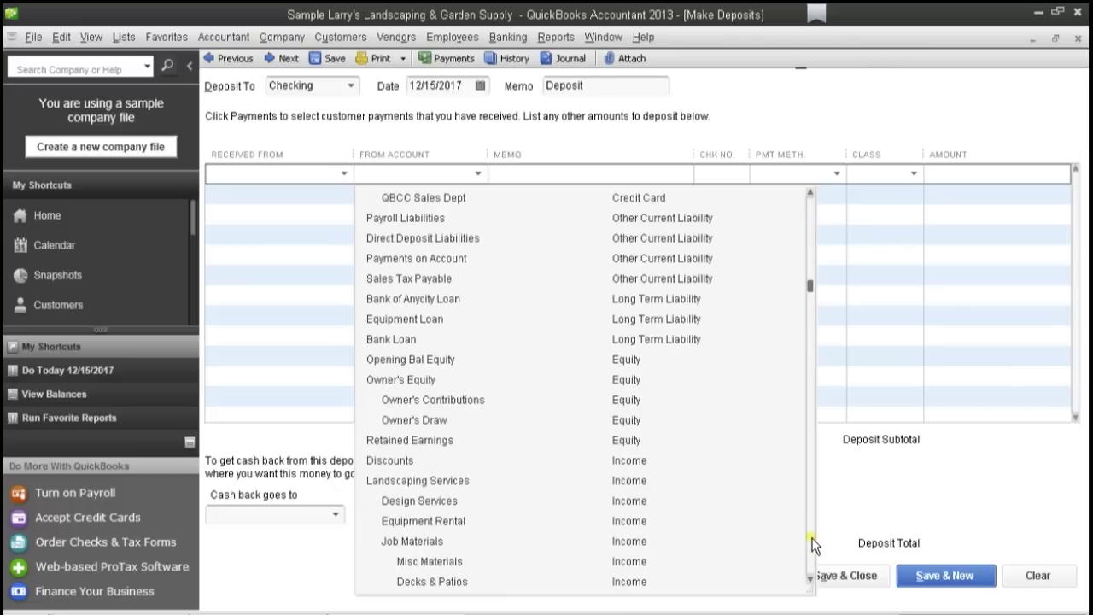
click(626, 483)
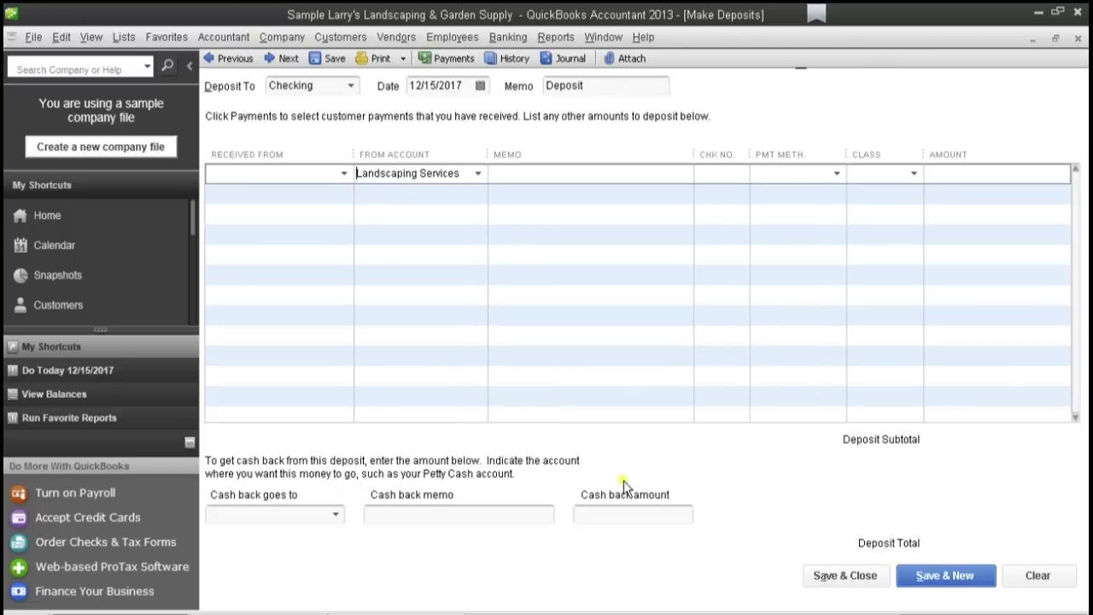
Step: Set the deposit line's payer to Adam's Candy Shop, dismiss the outstanding invoices warning, and return to the home page
click(341, 174)
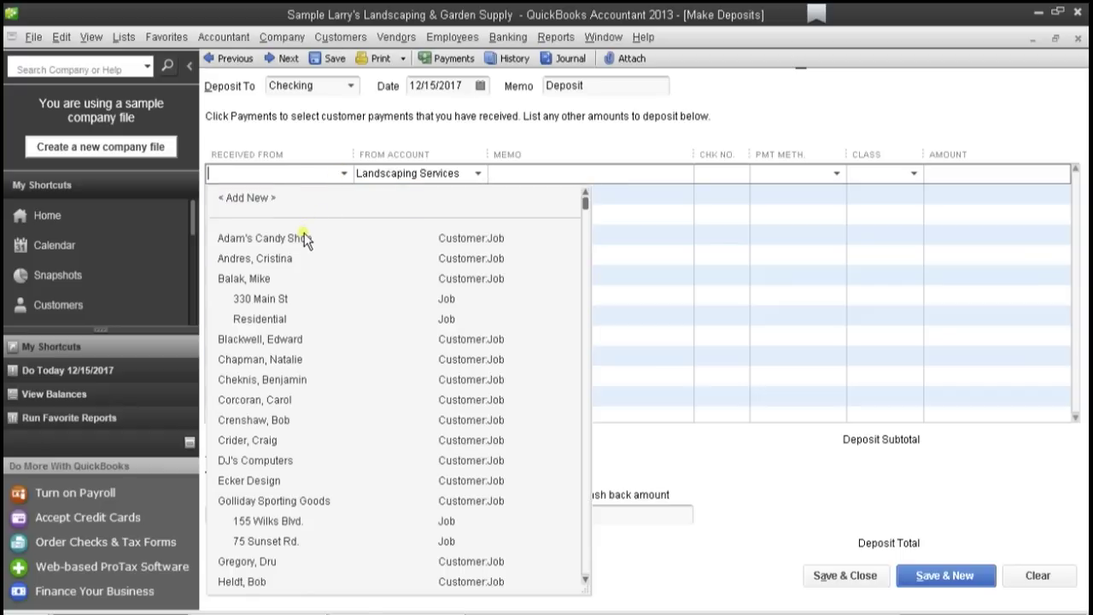
click(306, 235)
click(540, 228)
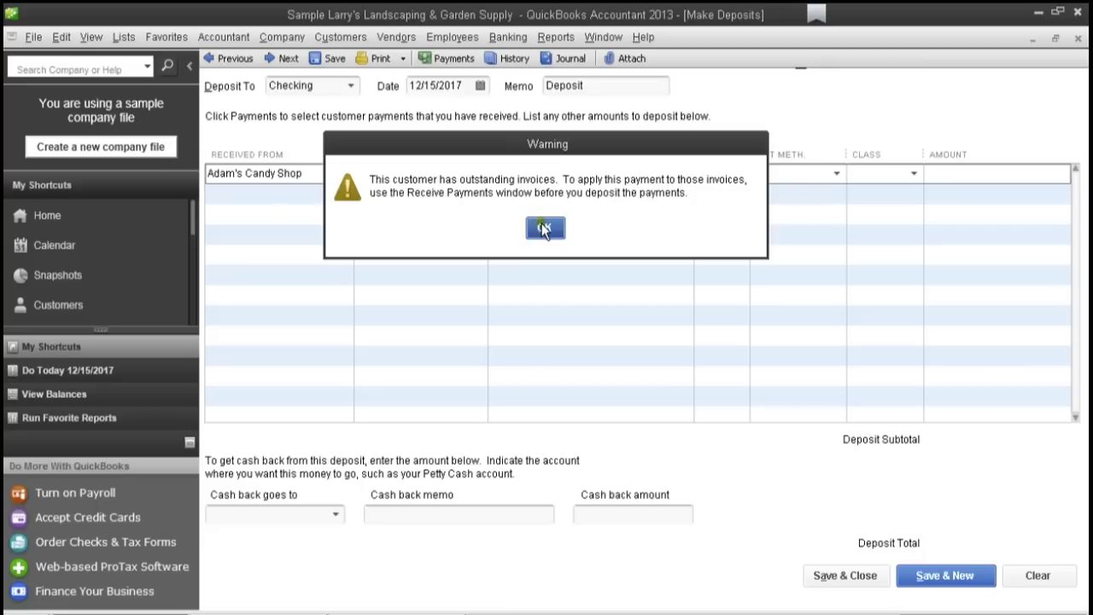
click(545, 228)
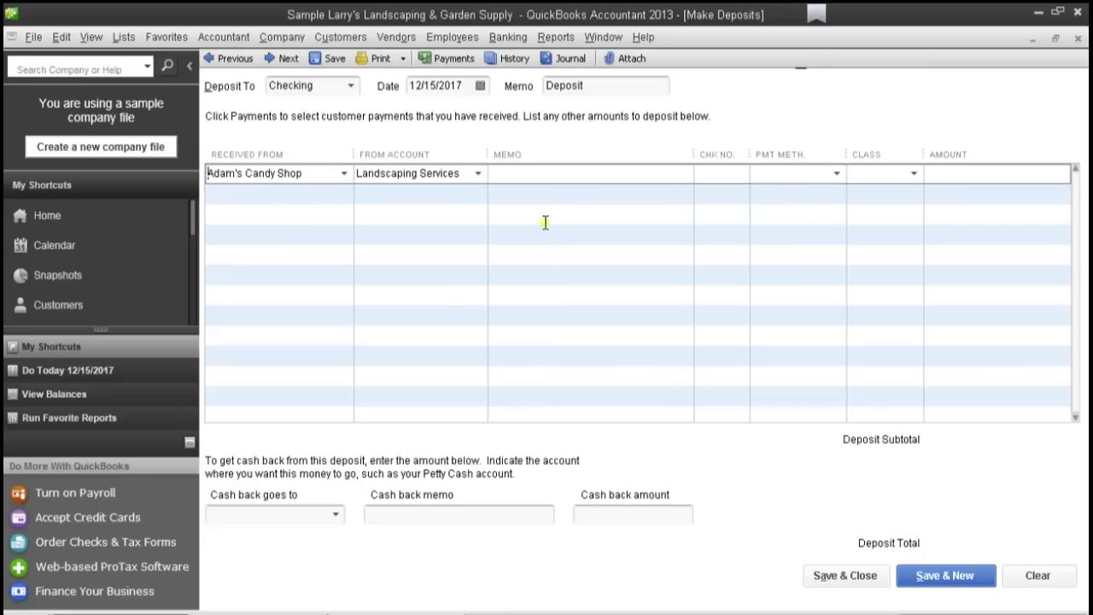
click(130, 217)
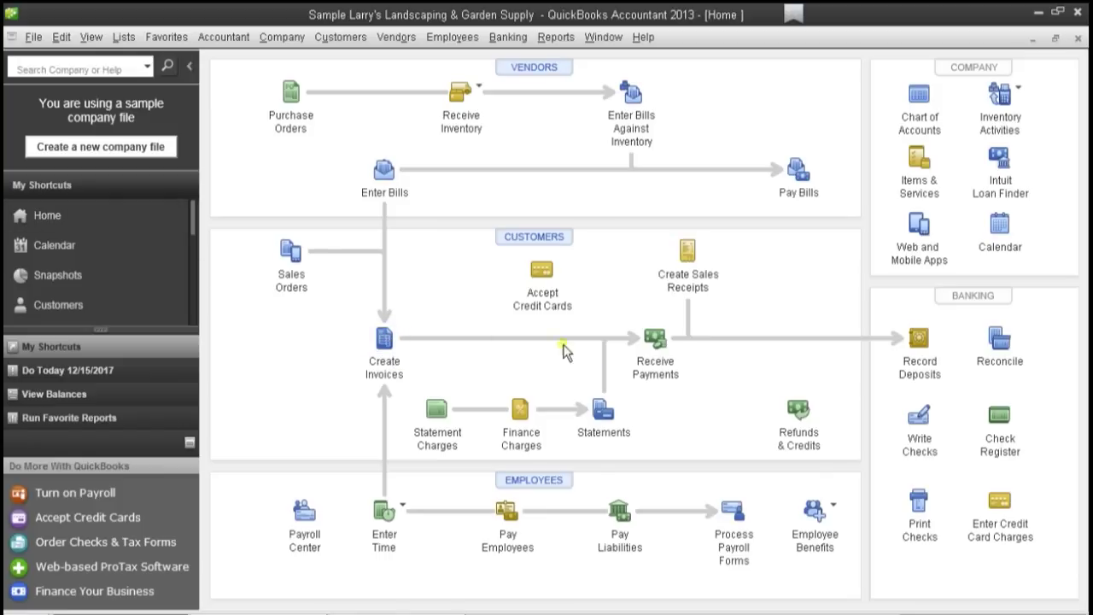
Step: Receive a payment from Adam's Candy Shop for invoice 142, keep automatic payment calculation on, and save the payment
click(659, 341)
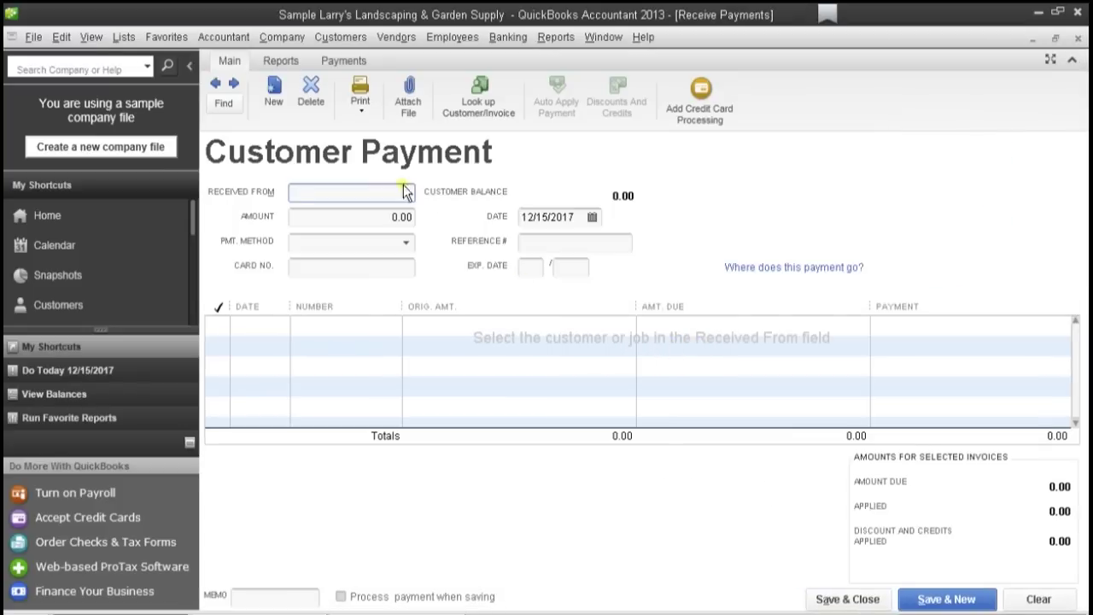
click(405, 193)
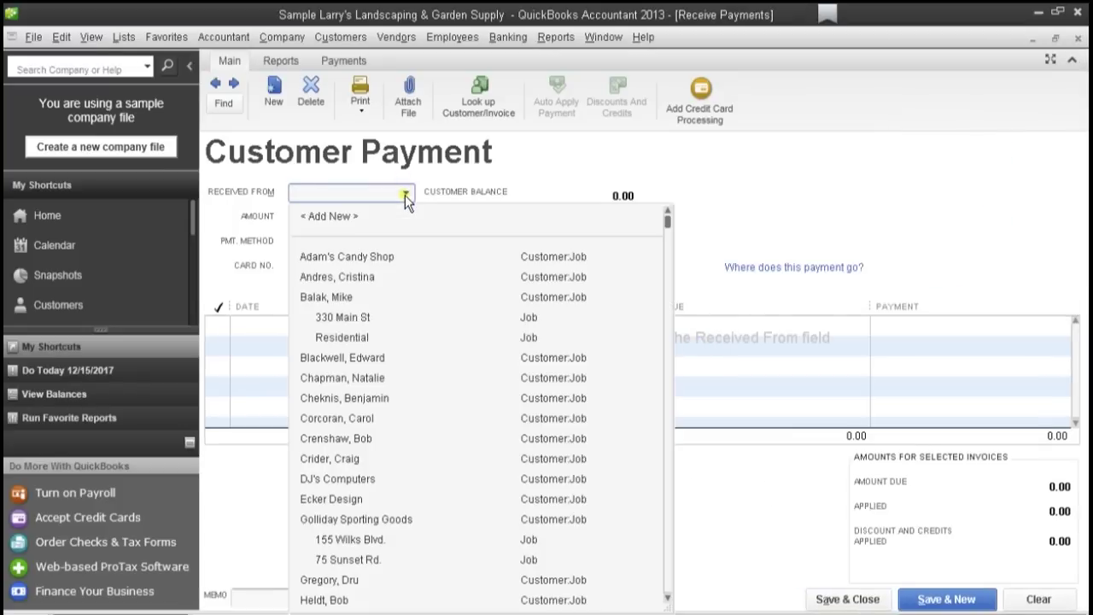
click(384, 253)
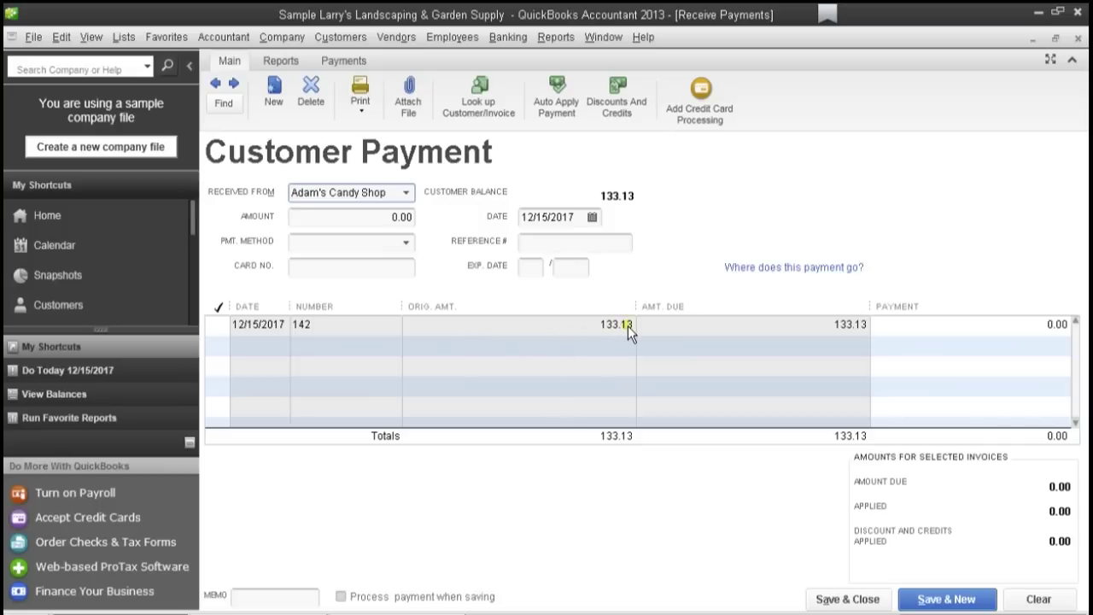
click(218, 324)
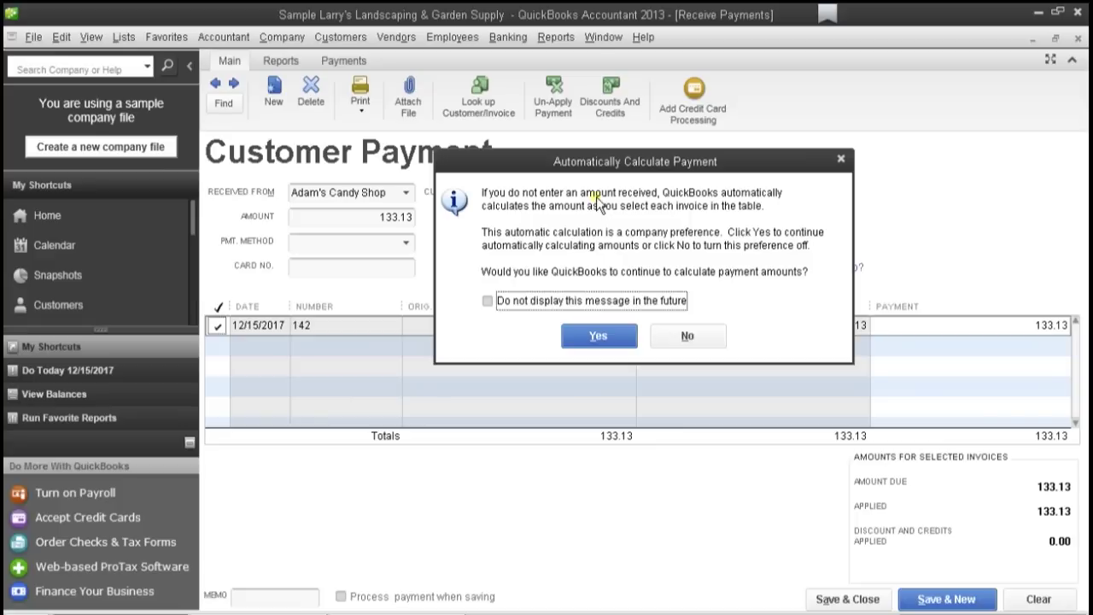
click(601, 336)
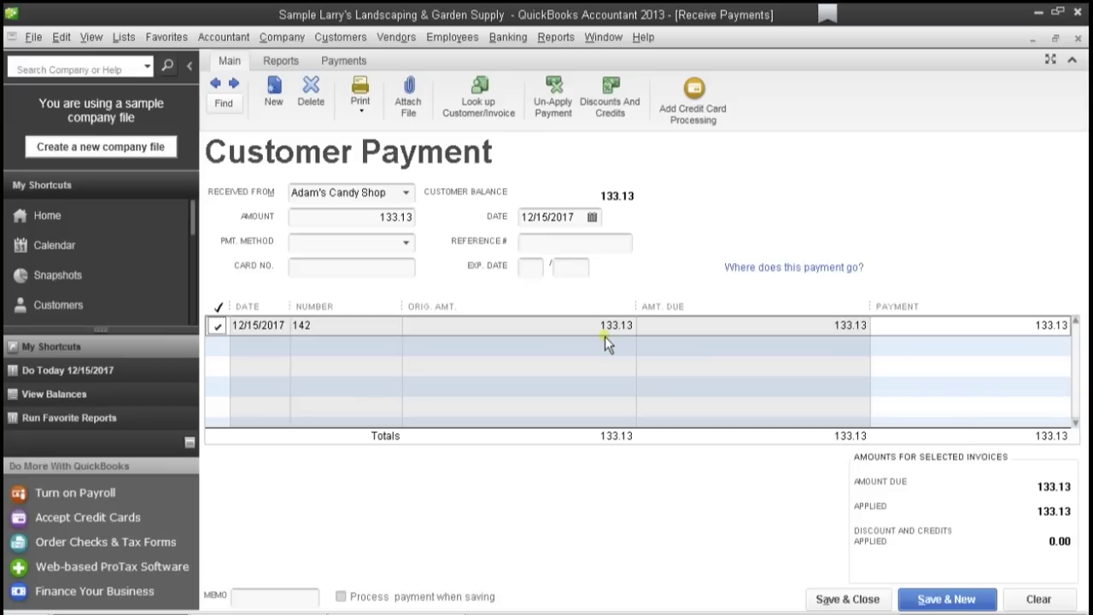
click(854, 598)
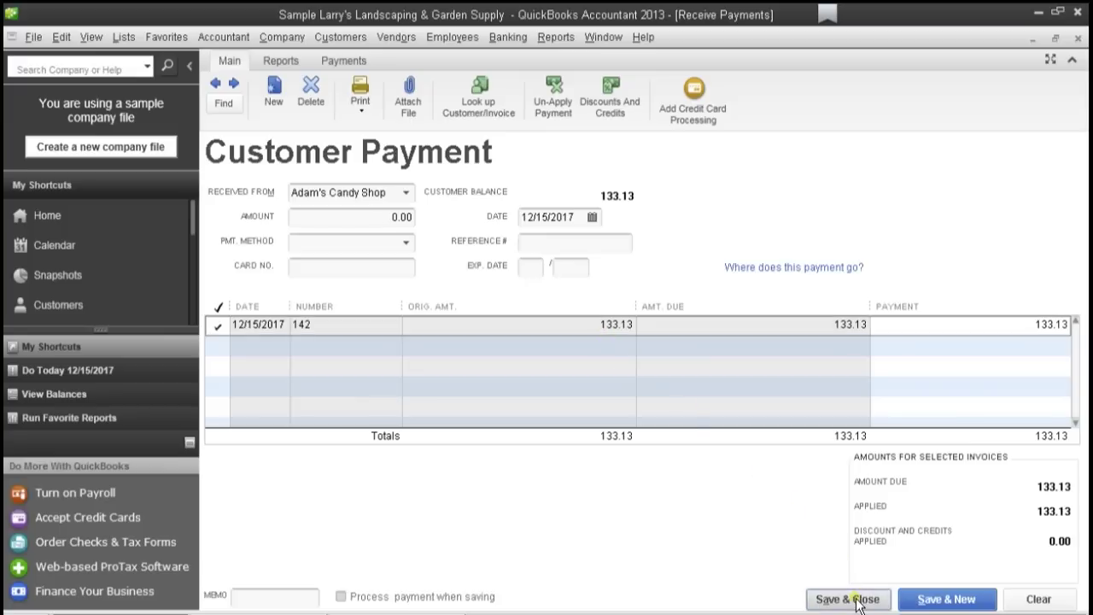
Step: Review the Customer Balance Detail report and the Adam's Candy Shop receivables register, returning to the home page
click(556, 37)
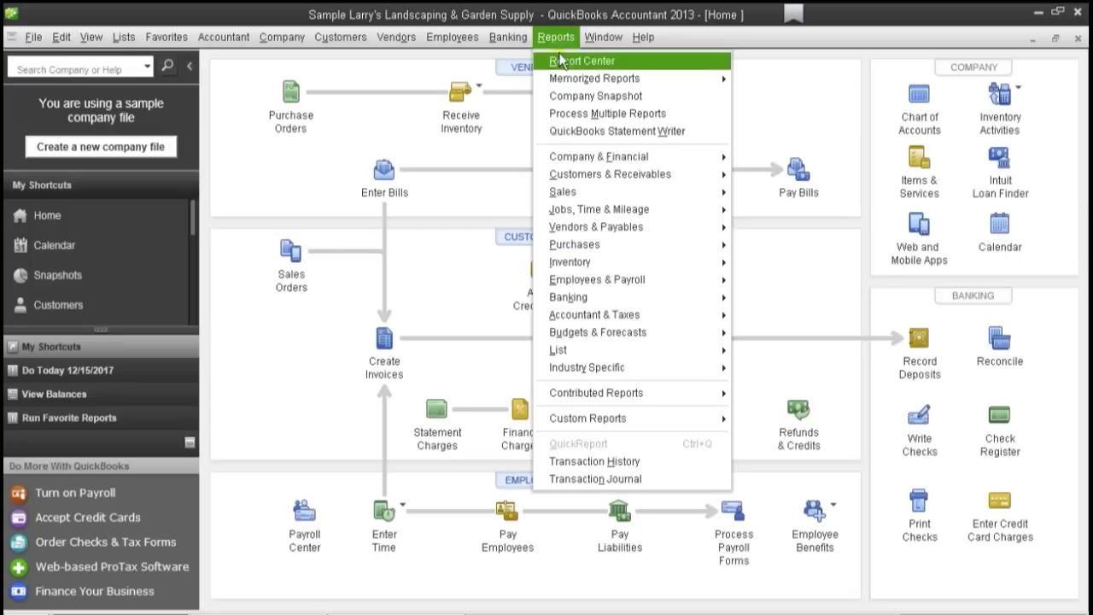
mouse_move(621, 177)
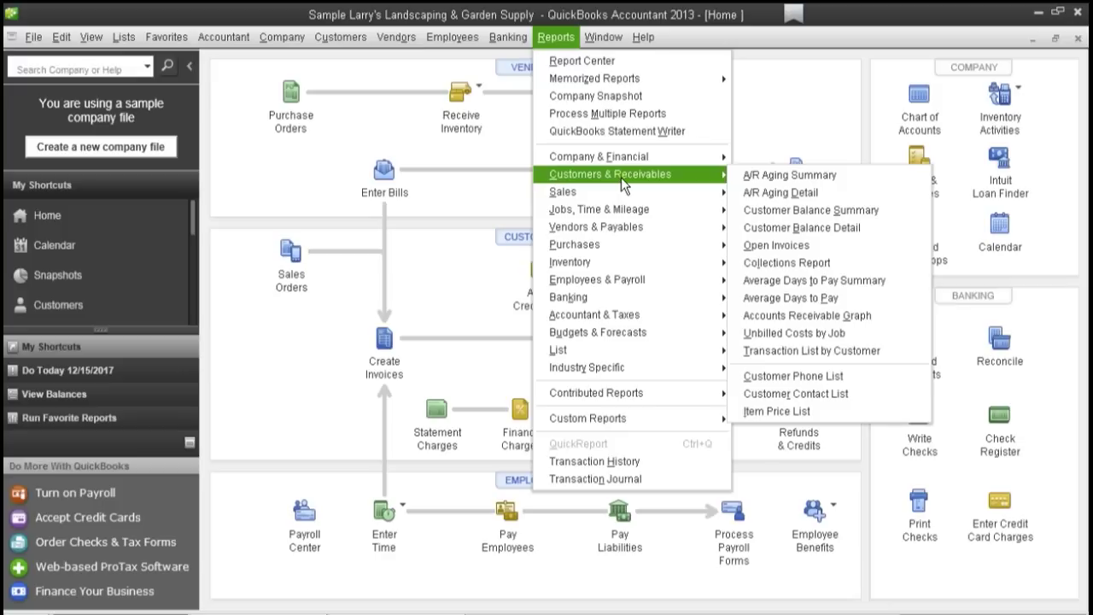
click(775, 226)
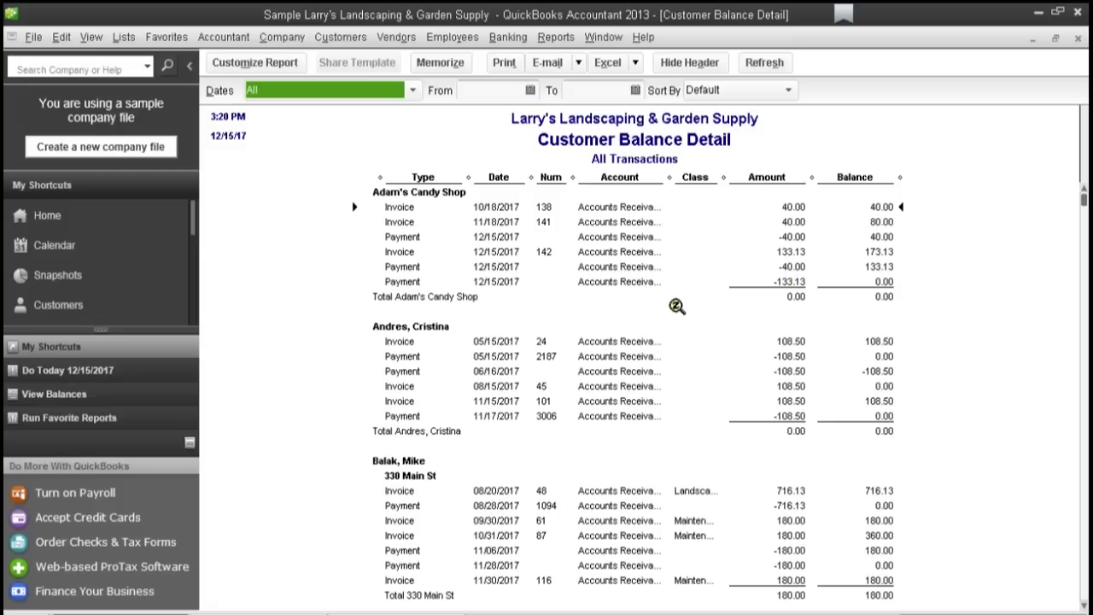
click(81, 224)
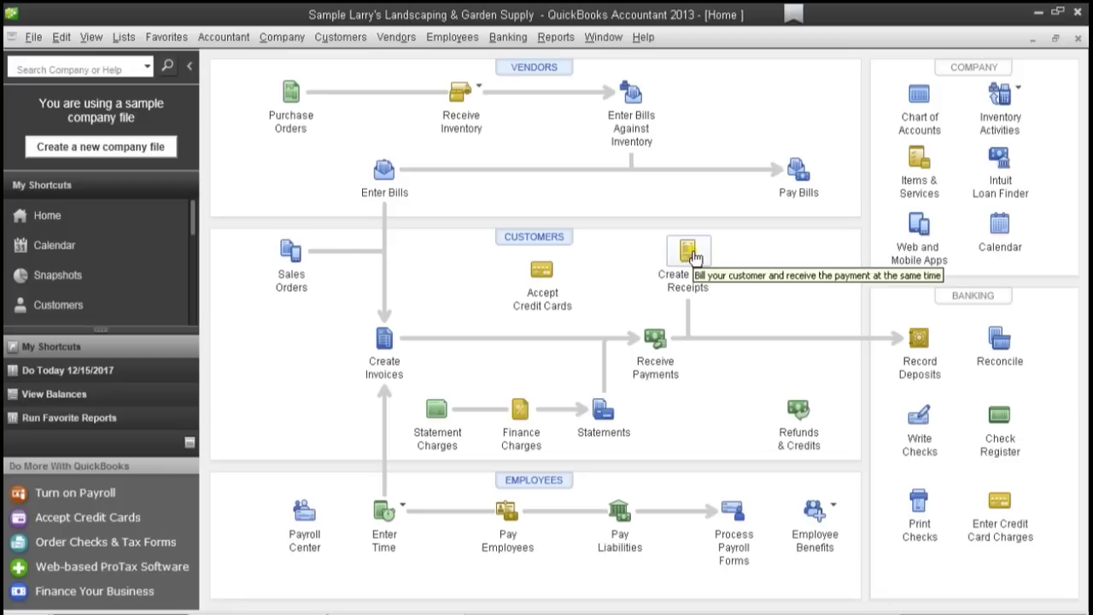
click(437, 410)
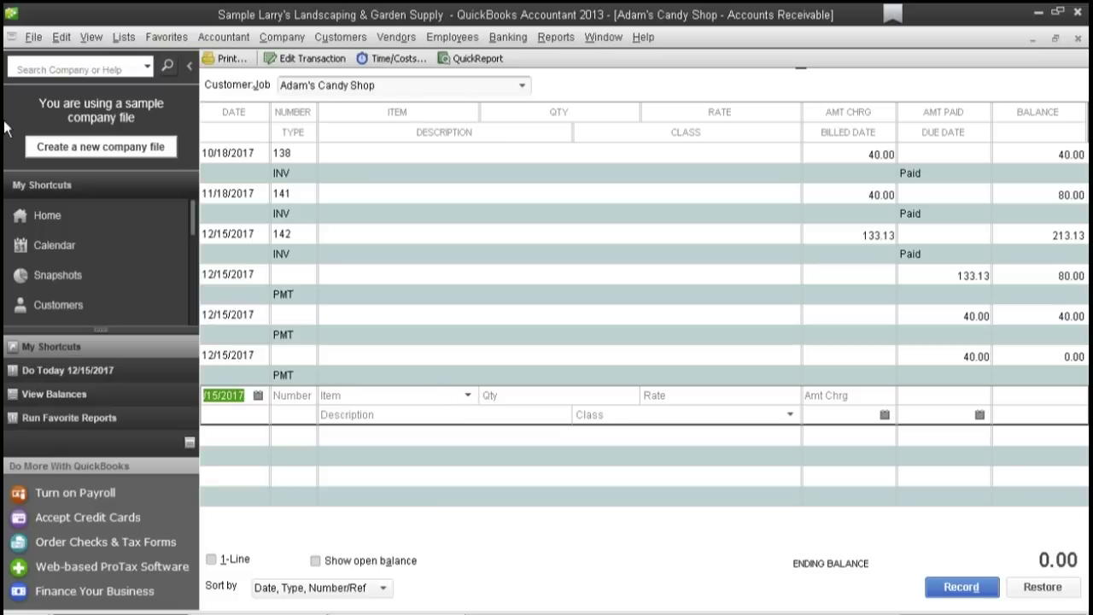
click(48, 215)
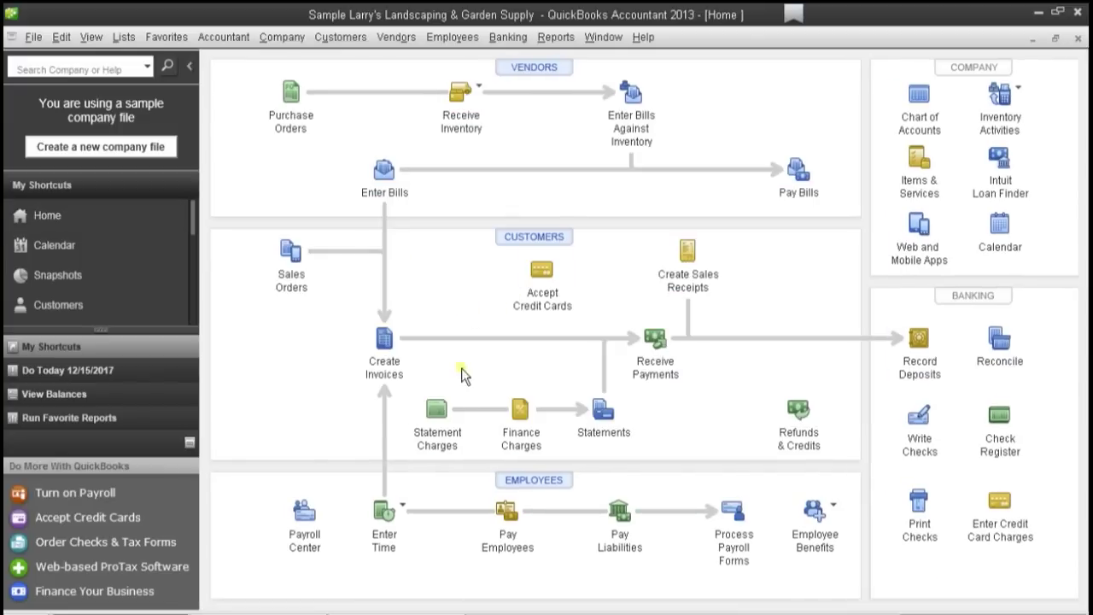
Step: Preview the statements for all customers, page through the first four, and return to the home page
click(603, 409)
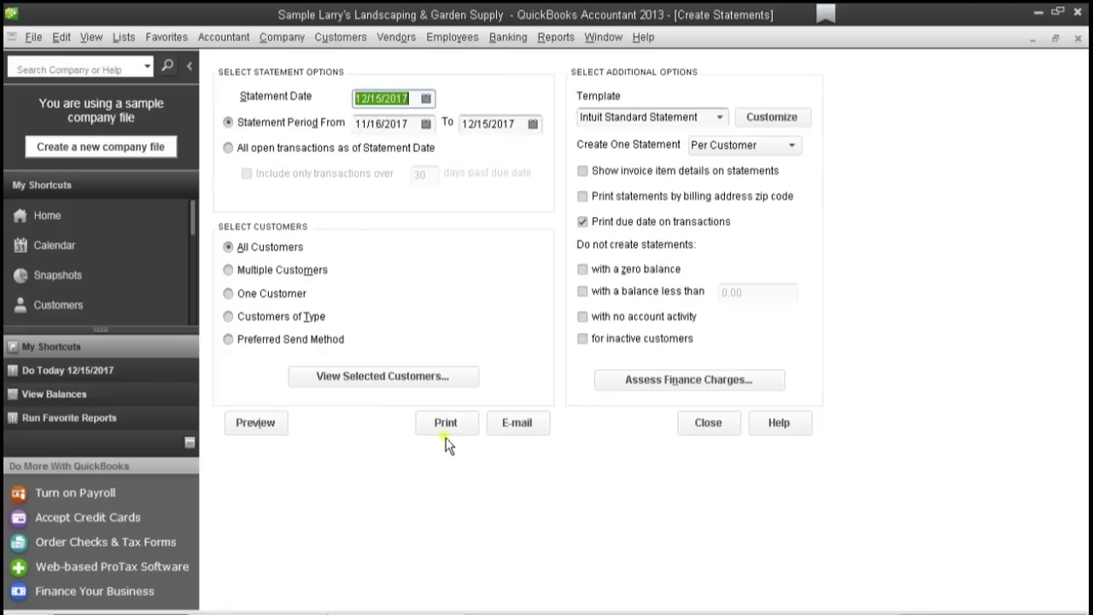
click(261, 425)
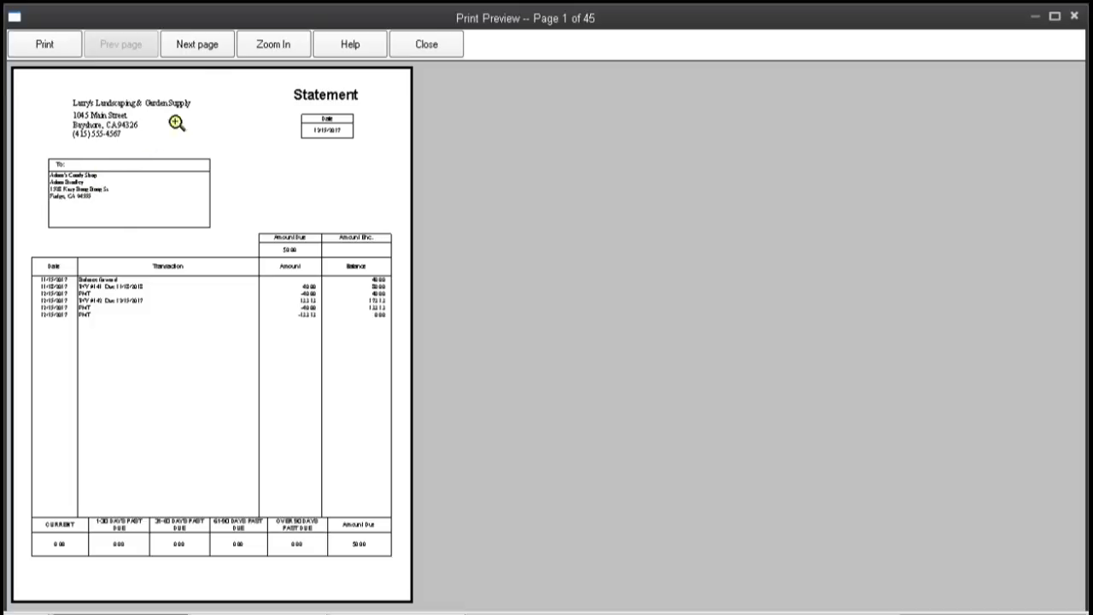
click(204, 49)
click(204, 50)
click(206, 48)
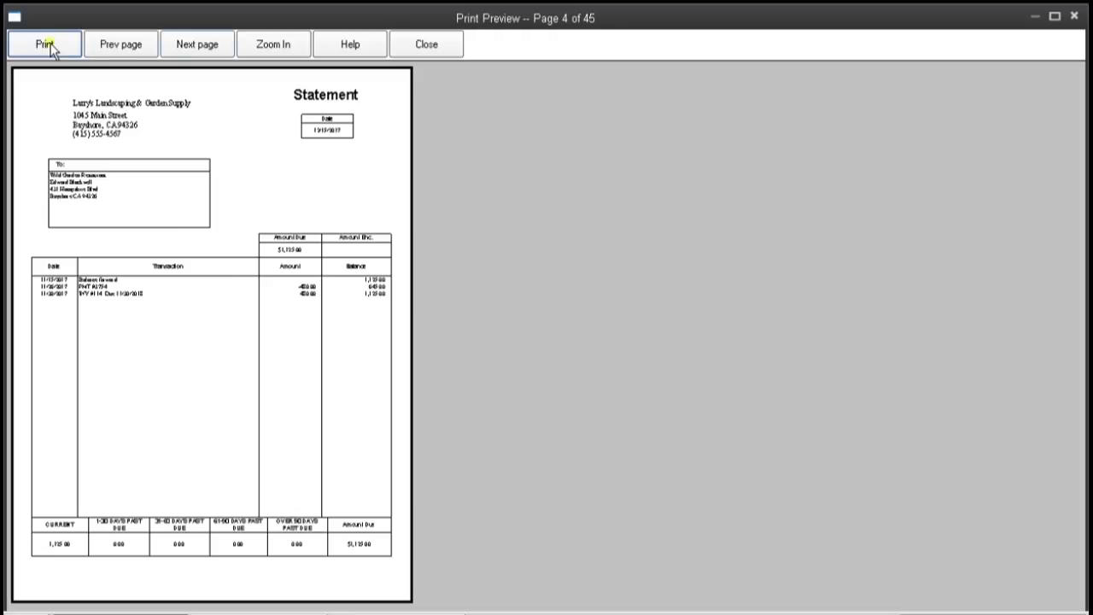
click(420, 47)
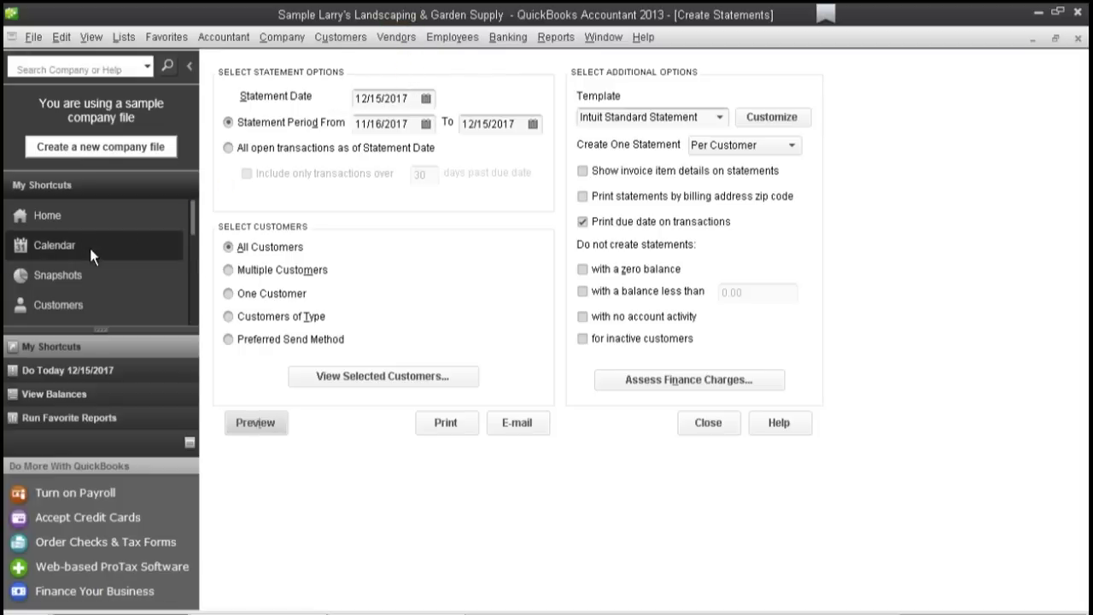
click(67, 215)
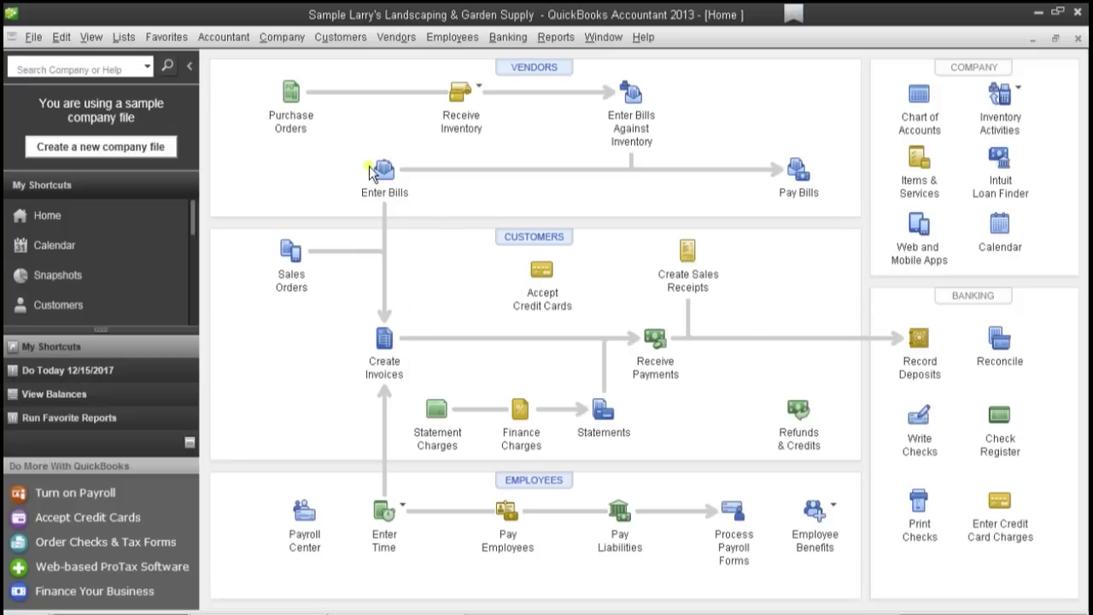
Step: Open the general journal entry form, dismiss the automatic numbering notice, and go back to the previous journal entry
click(216, 37)
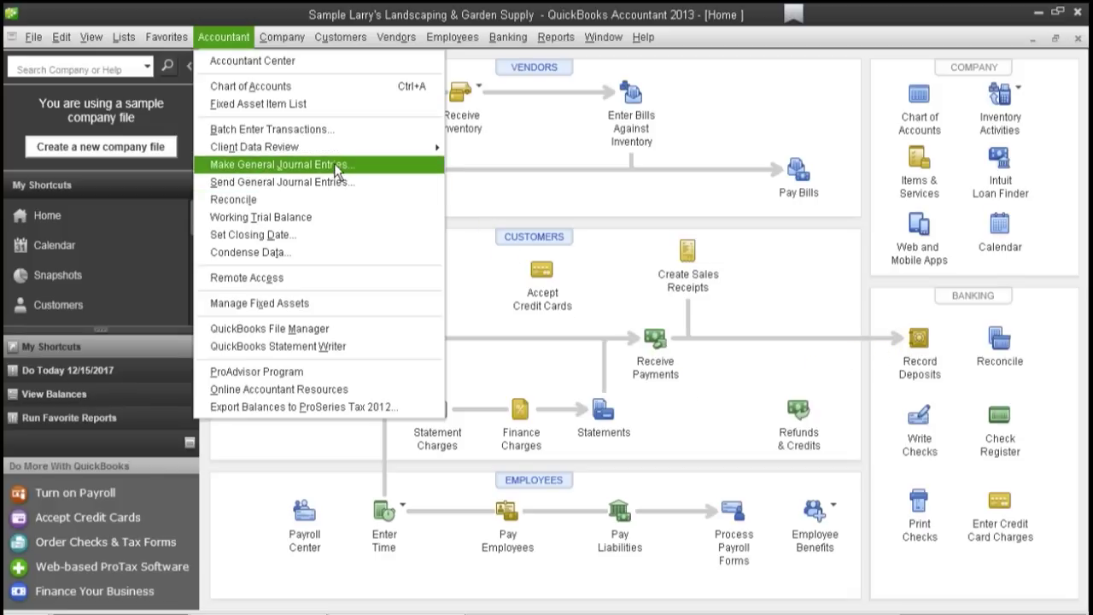
click(465, 279)
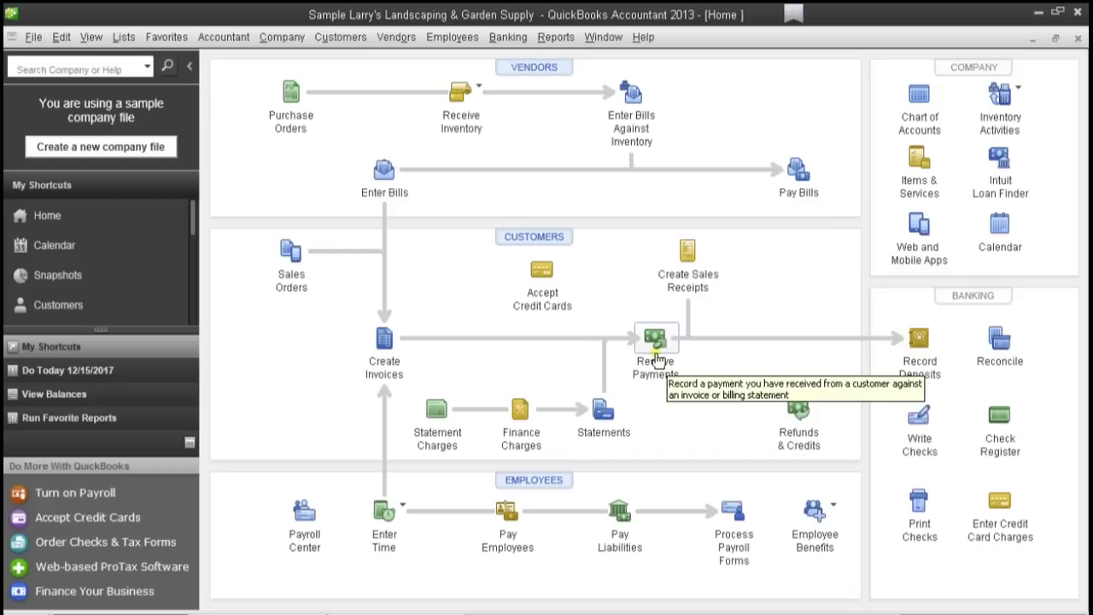
click(213, 41)
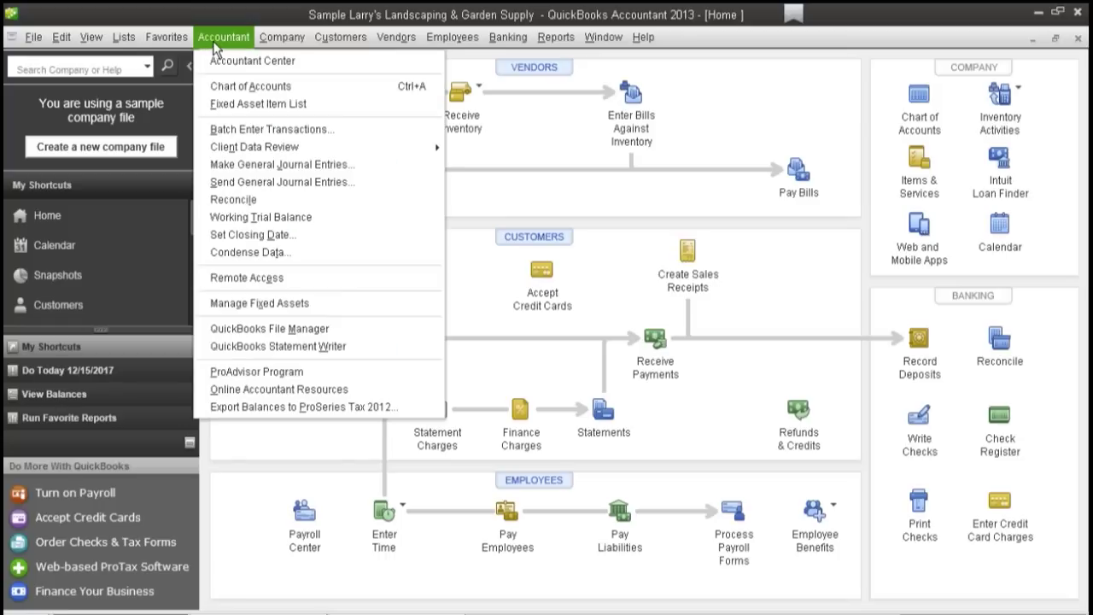
click(290, 168)
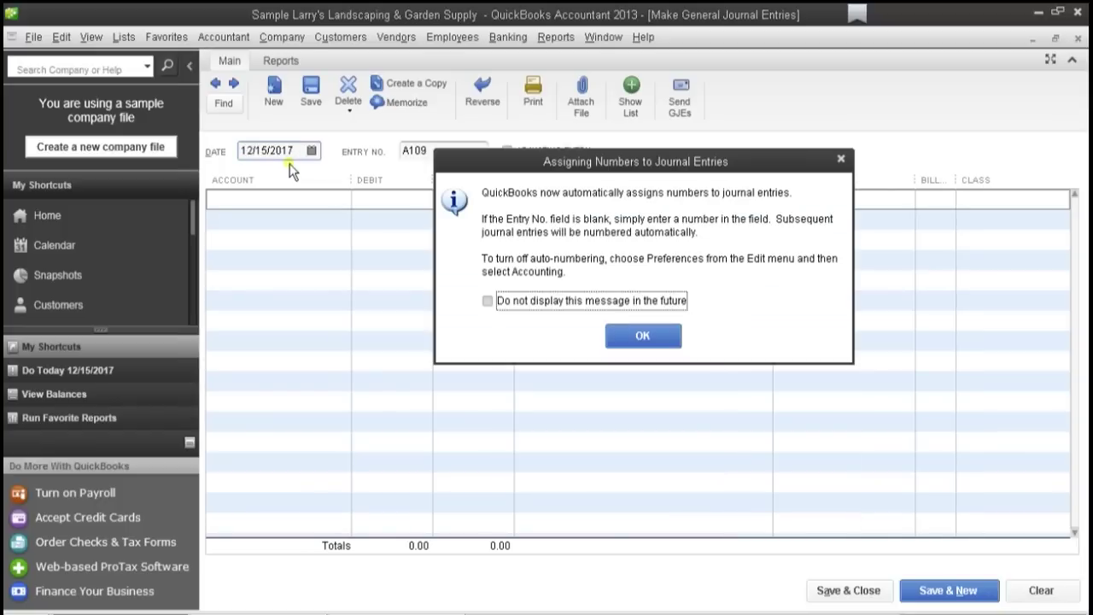
click(636, 335)
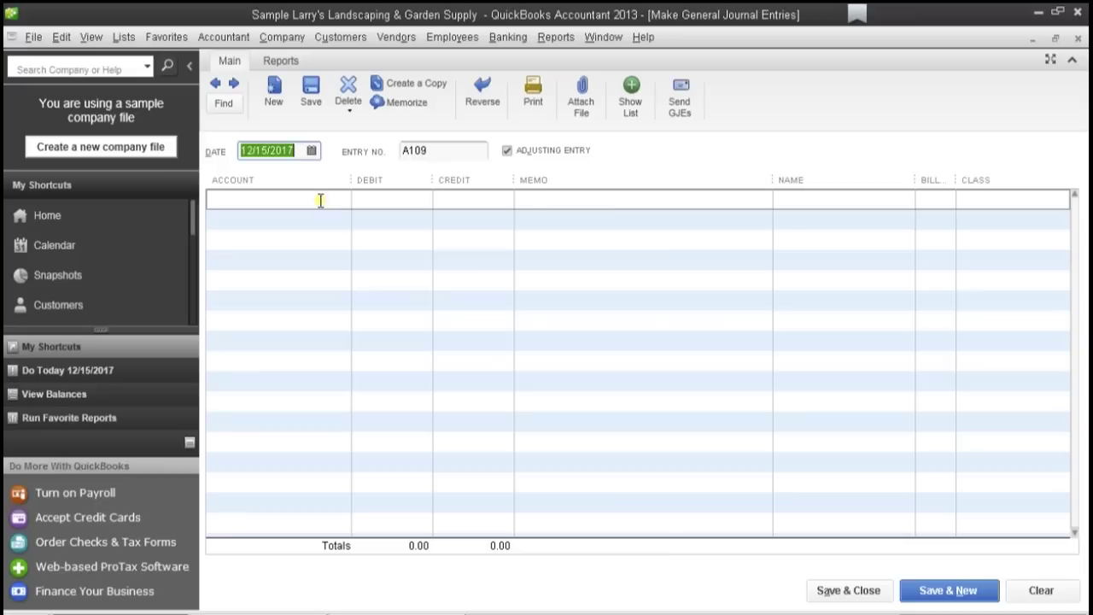
click(215, 88)
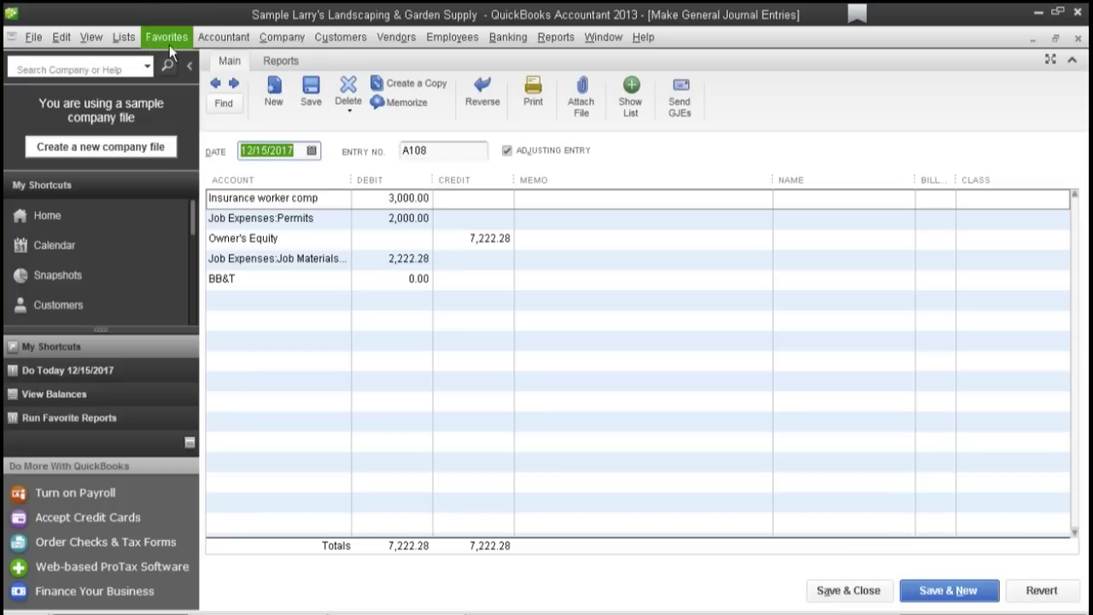
Step: Set the first month of both the fiscal year and tax year to September in the company information, and return to the home page
click(274, 39)
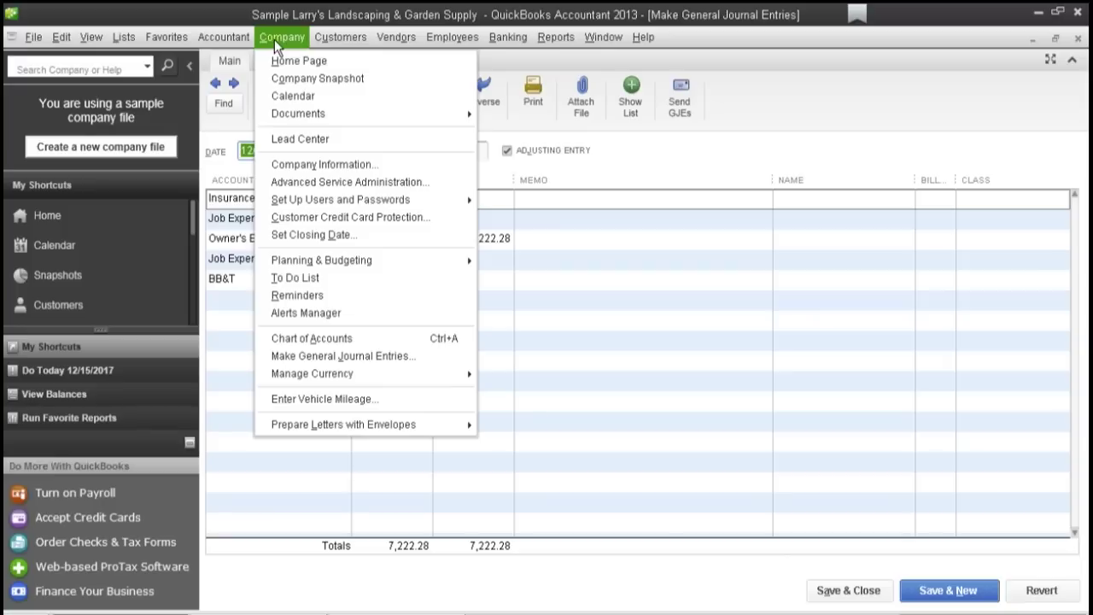
click(308, 171)
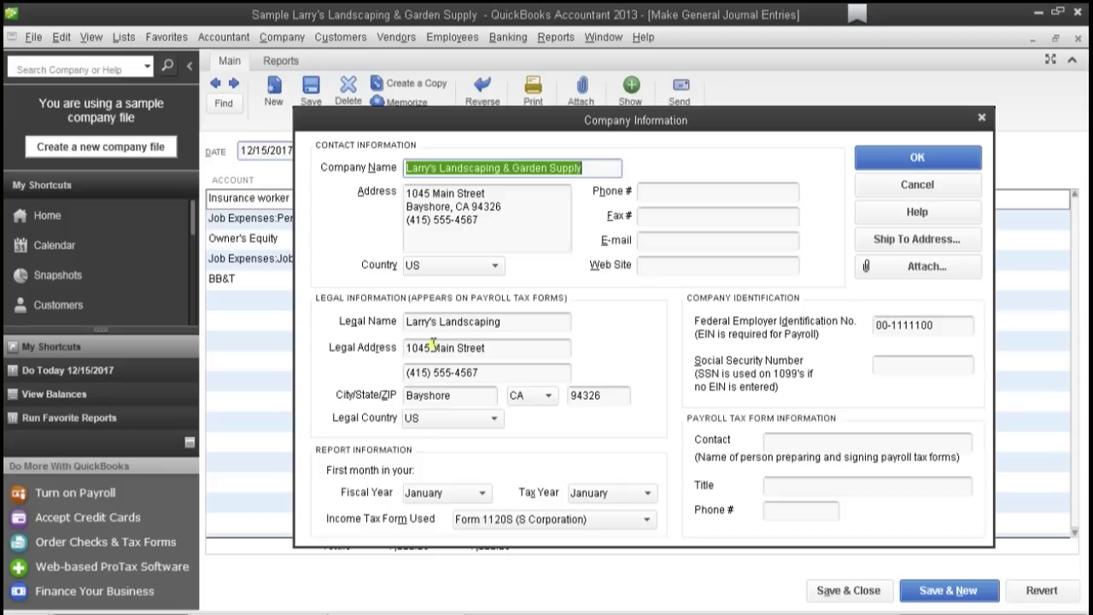
click(480, 491)
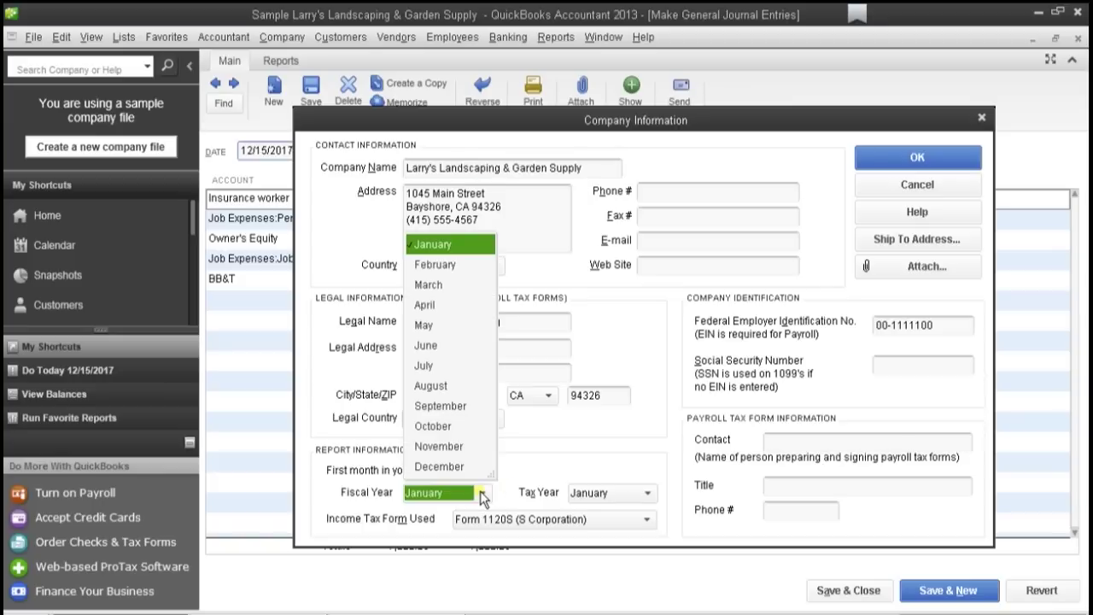
click(453, 408)
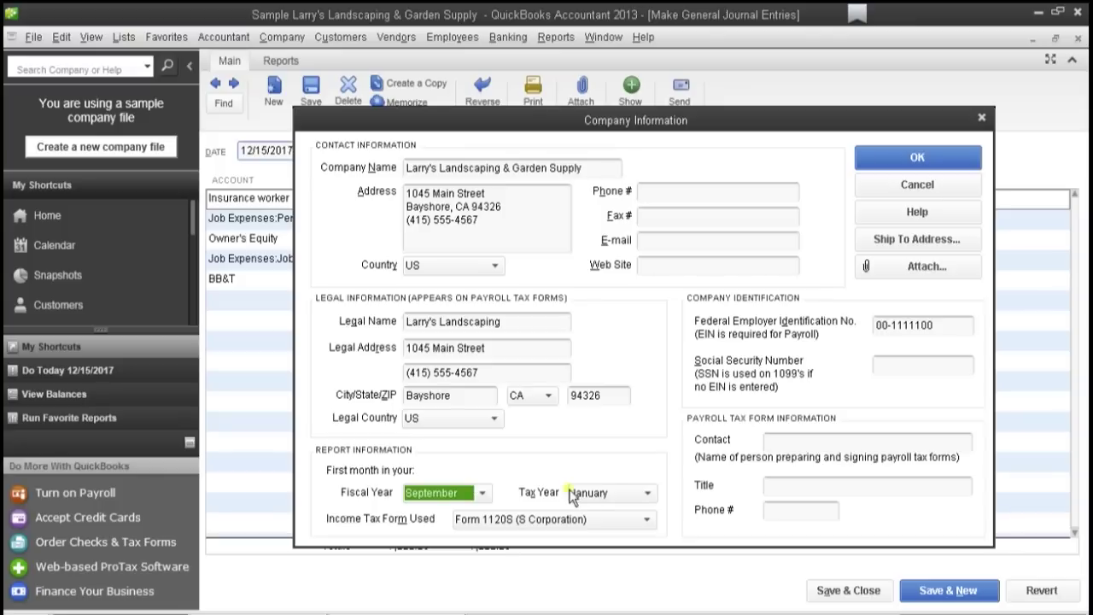
click(647, 493)
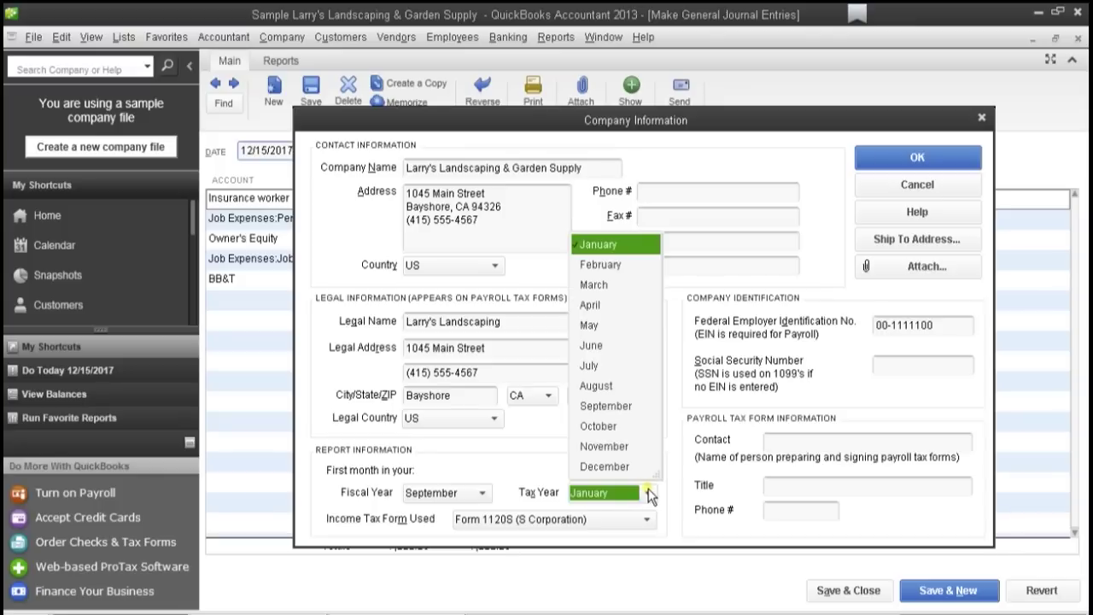
click(606, 404)
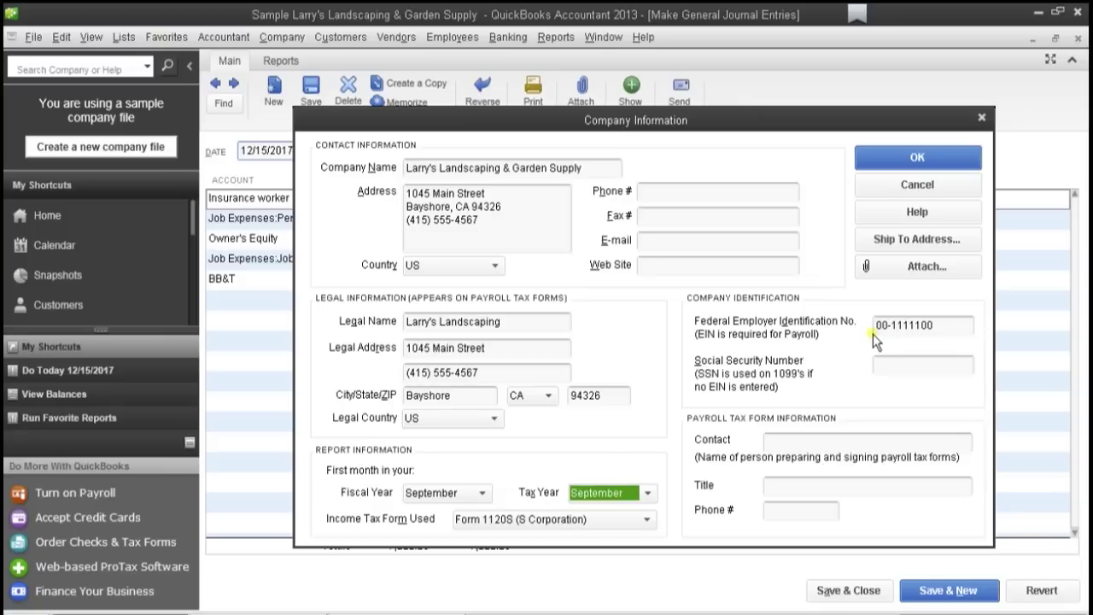
click(909, 169)
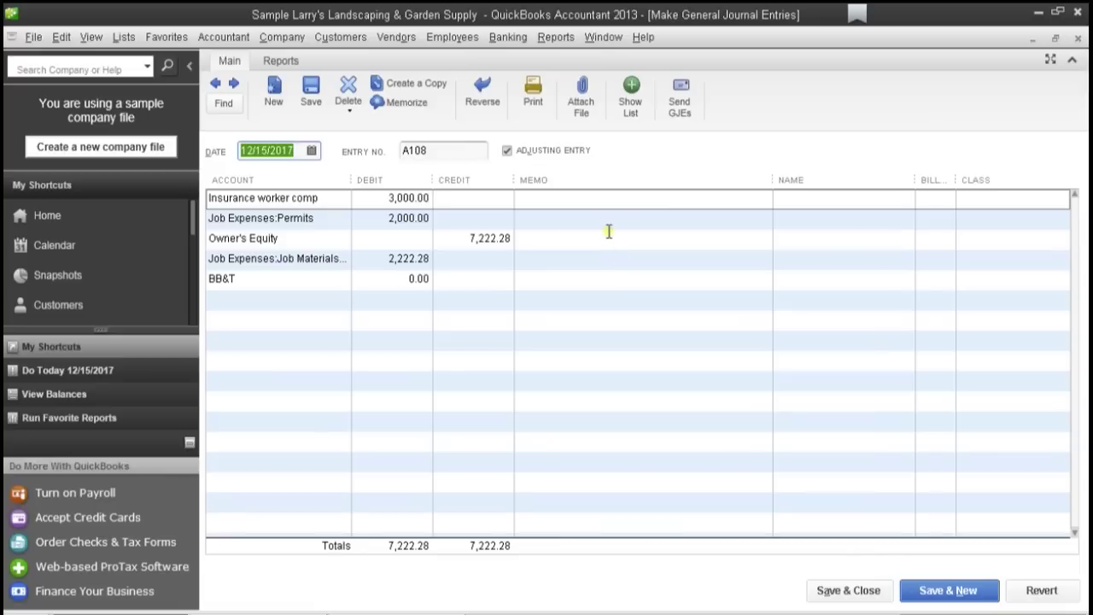
click(146, 218)
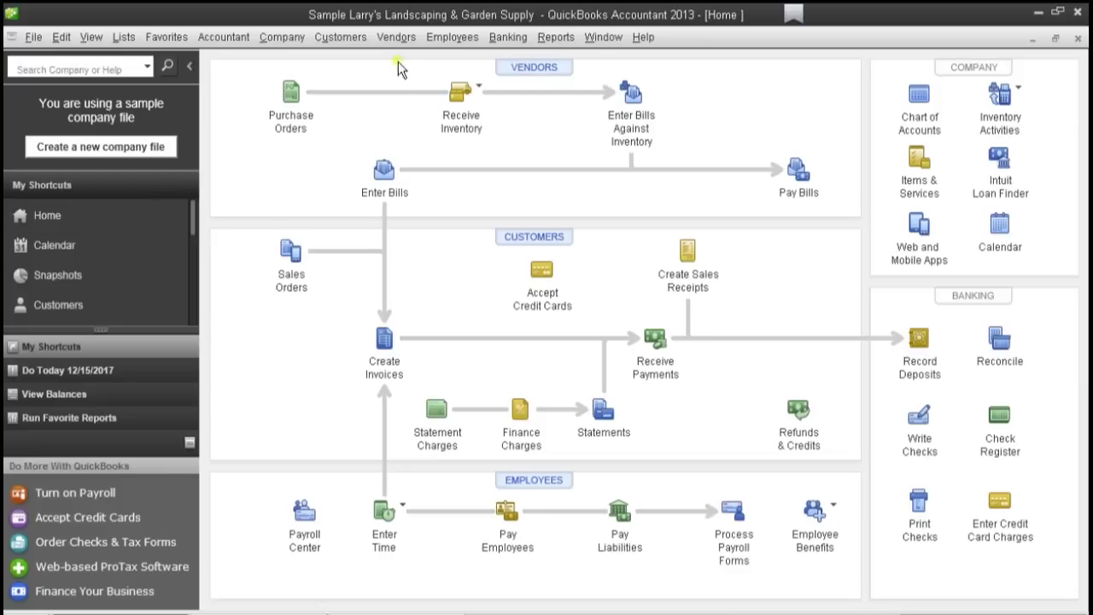
Step: Look over the vendor options for printing and e-filing 1099s
click(397, 37)
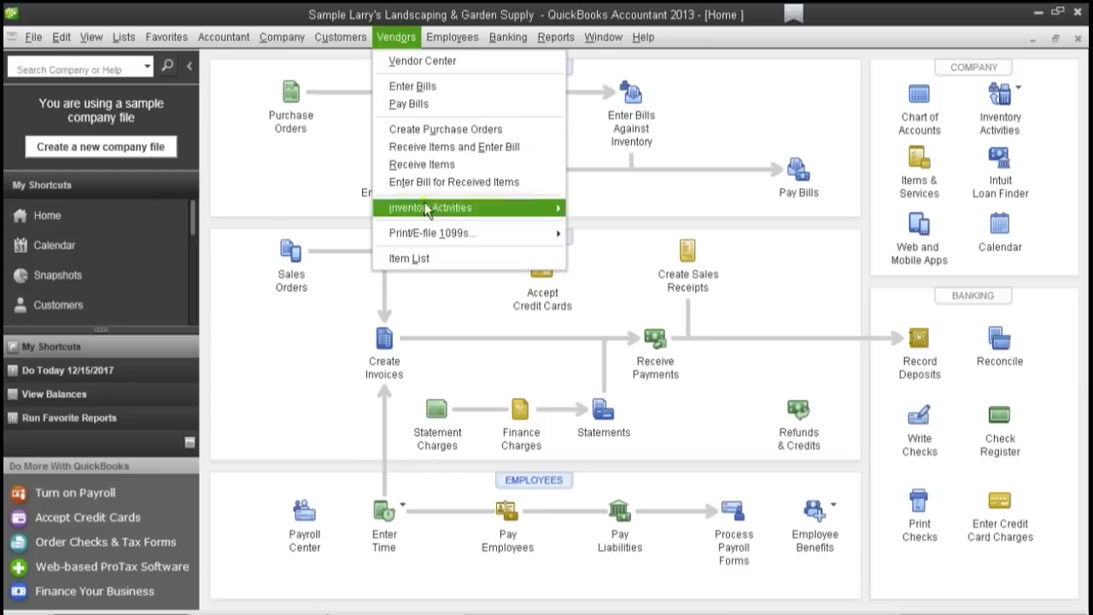
mouse_move(419, 243)
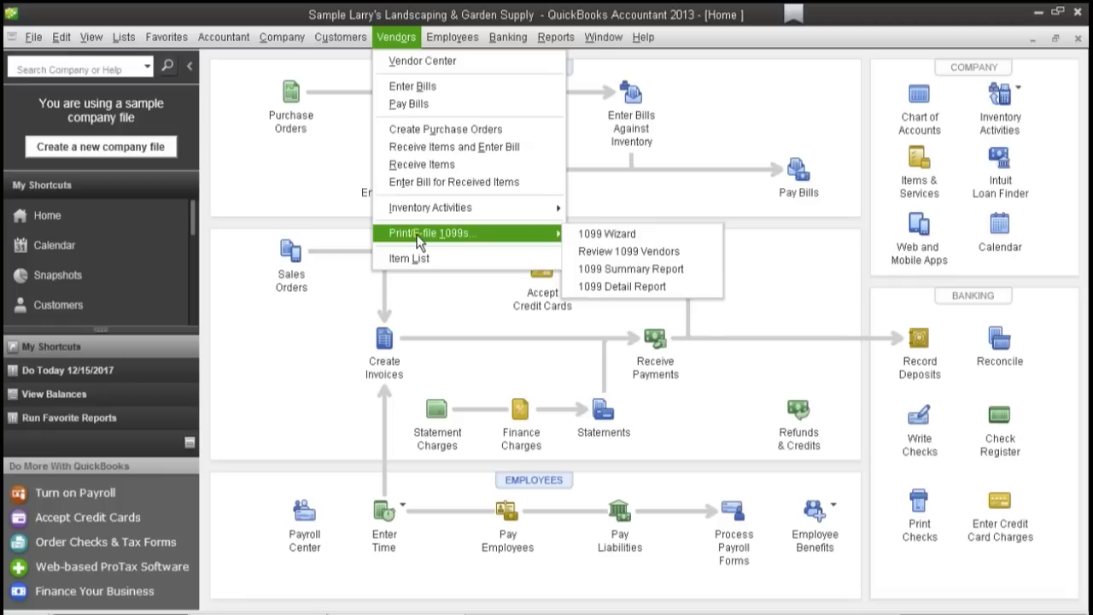
click(276, 382)
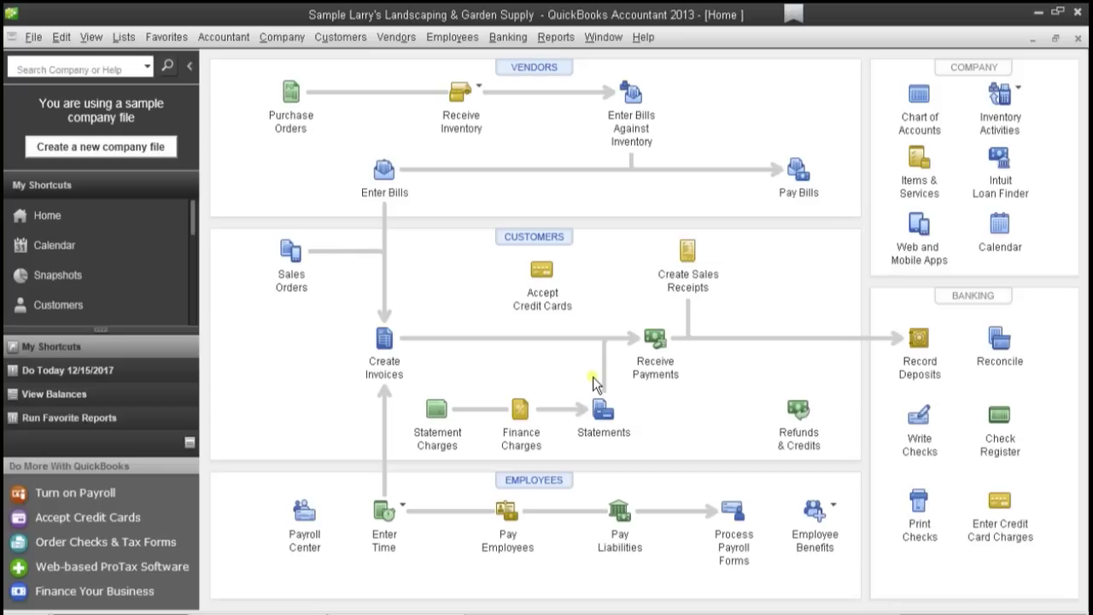
Step: Reopen the general journal entry form to view the entry, and return to the home page
click(70, 42)
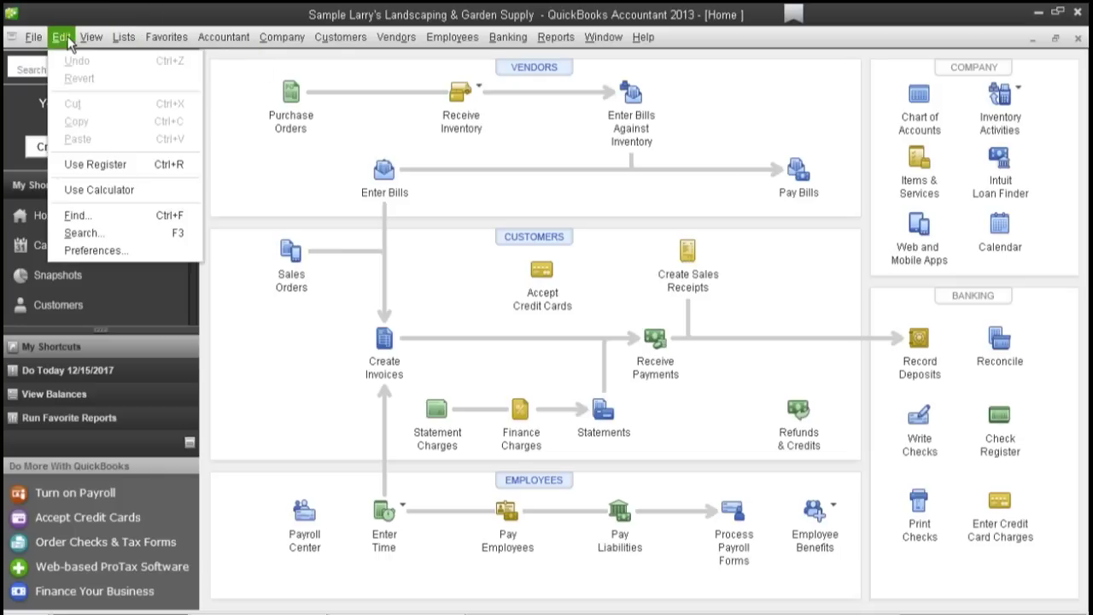
click(212, 41)
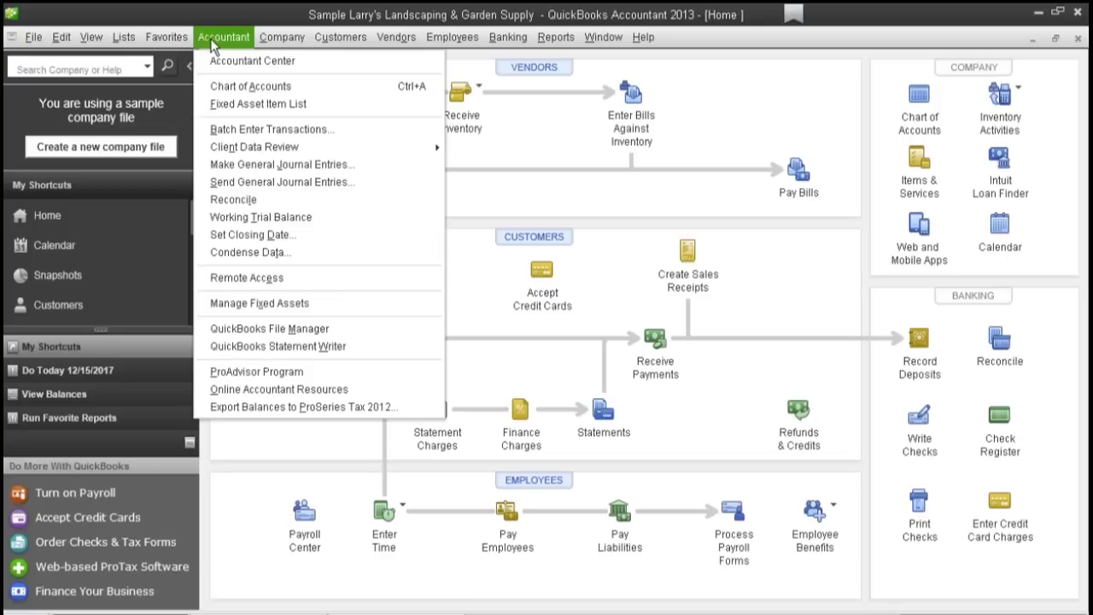
click(244, 165)
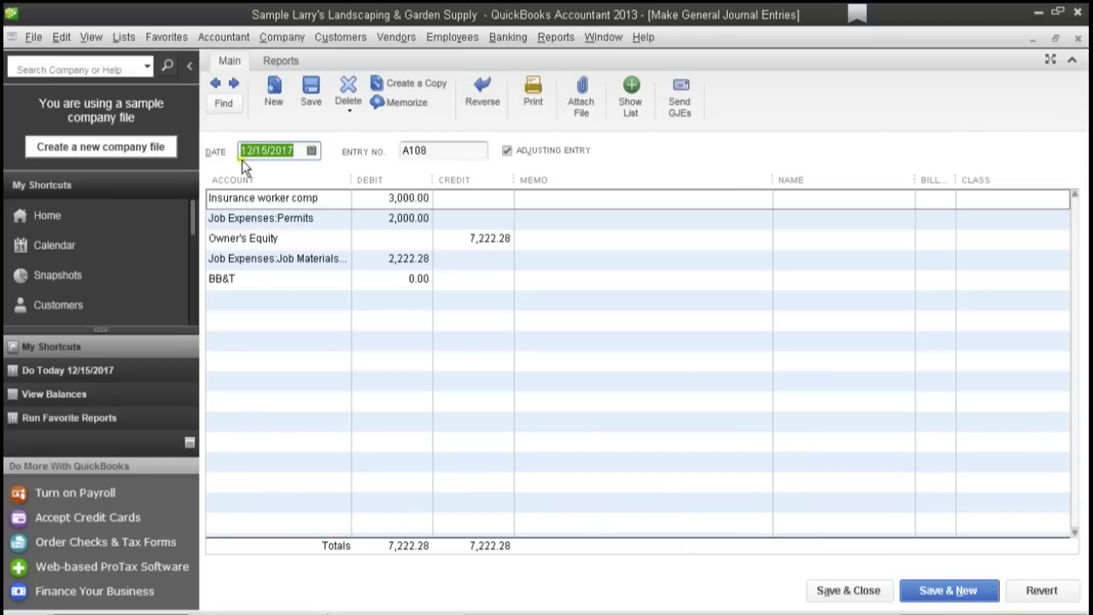
click(158, 221)
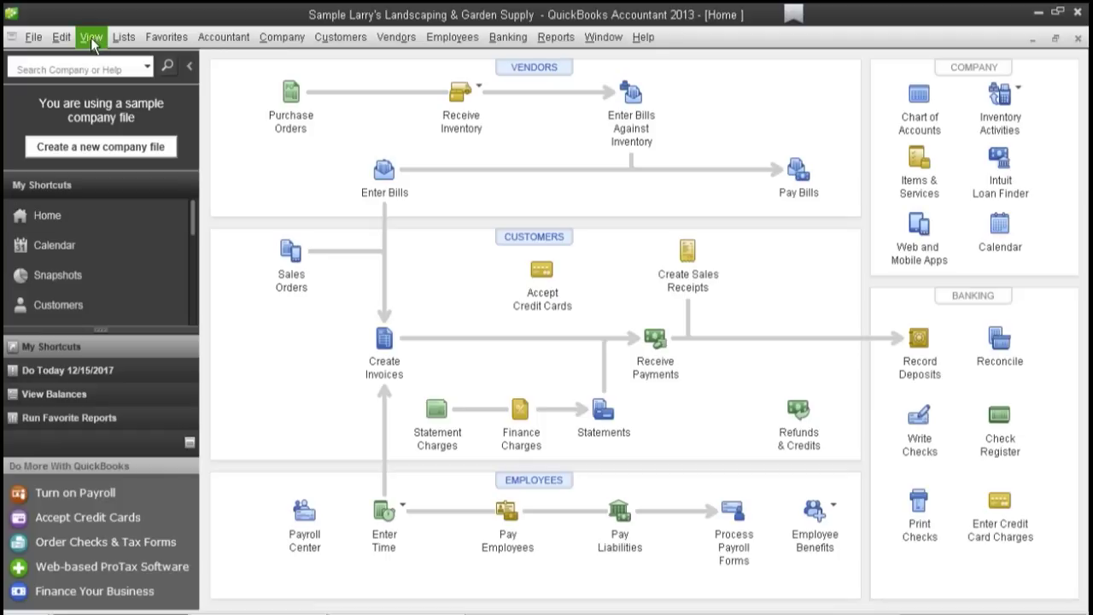
Step: Set the company payroll preference to No payroll, accept closing all open windows, and reopen the home page
click(62, 39)
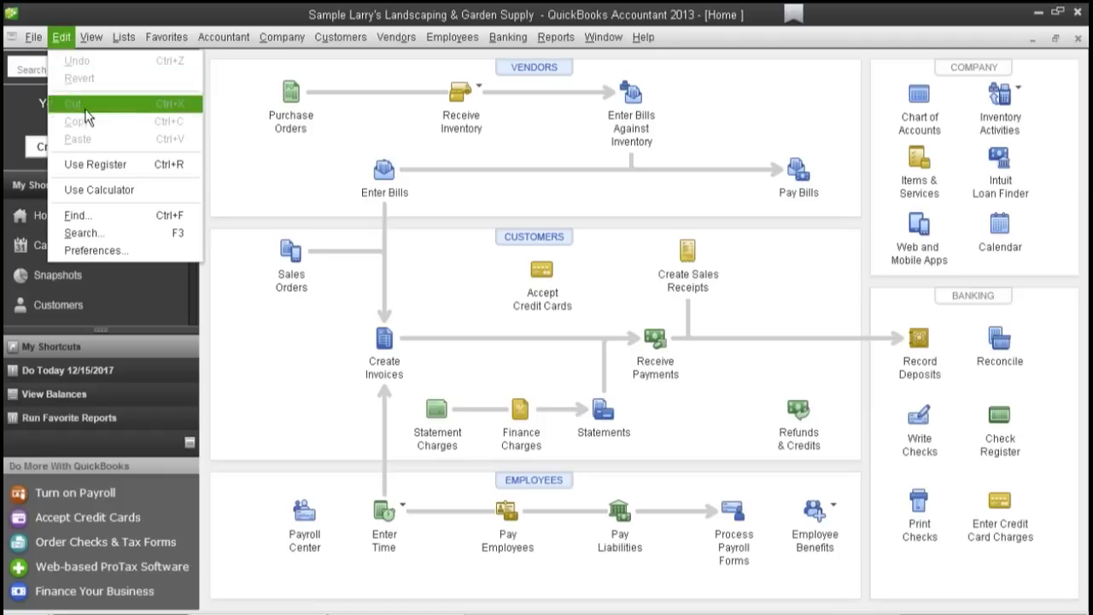
click(127, 253)
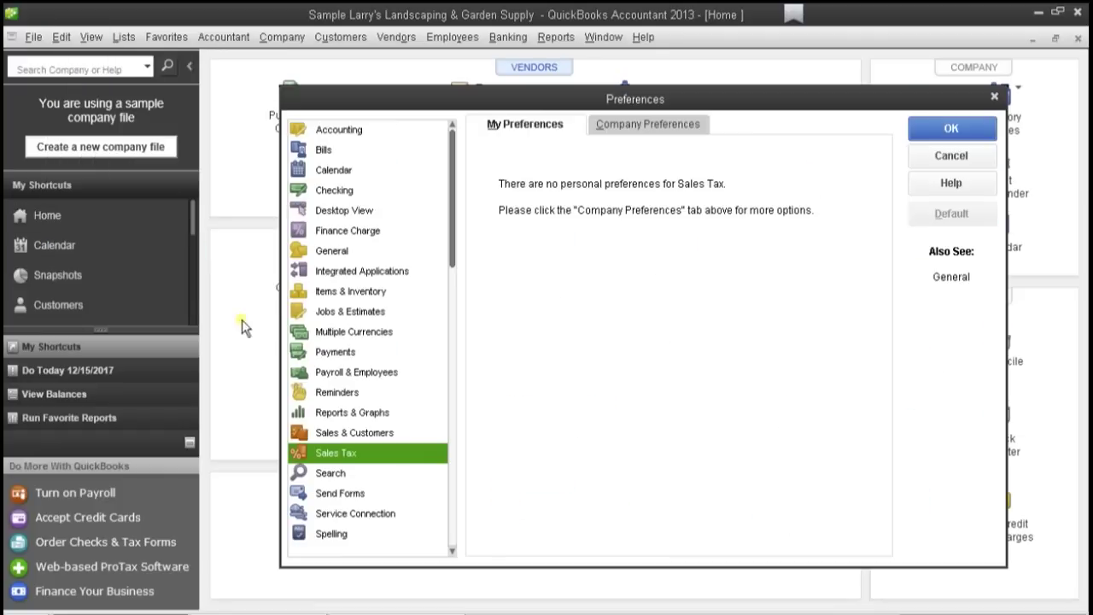
click(352, 374)
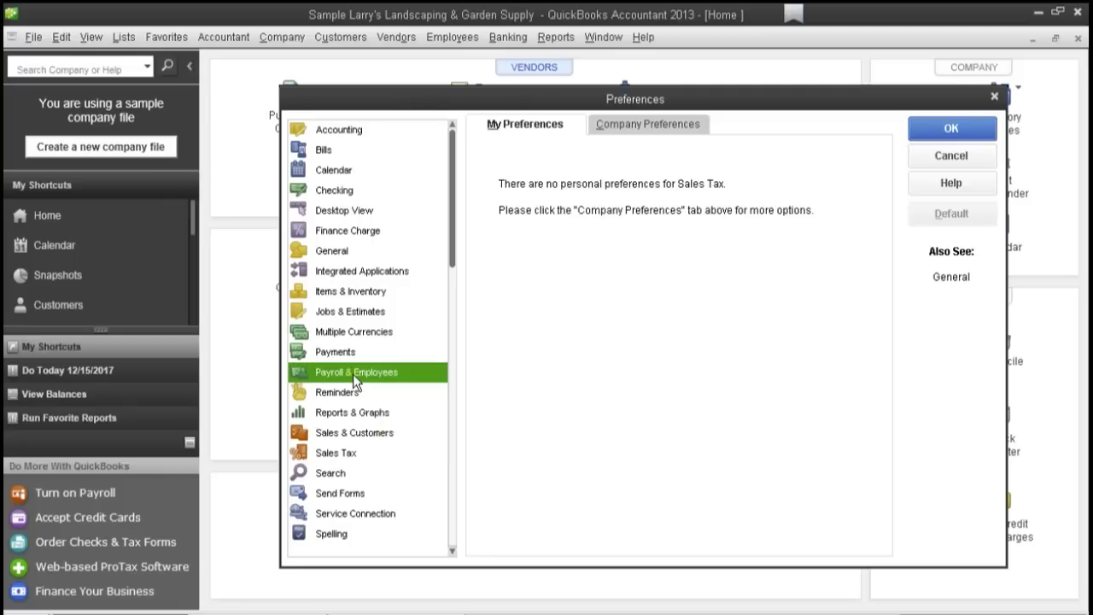
click(601, 134)
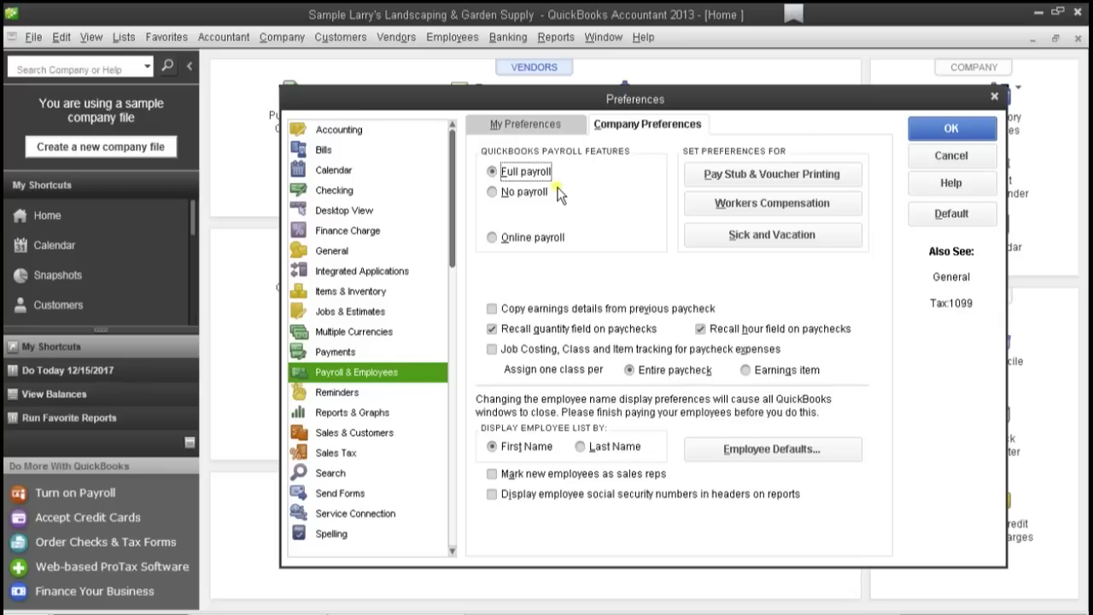
click(492, 193)
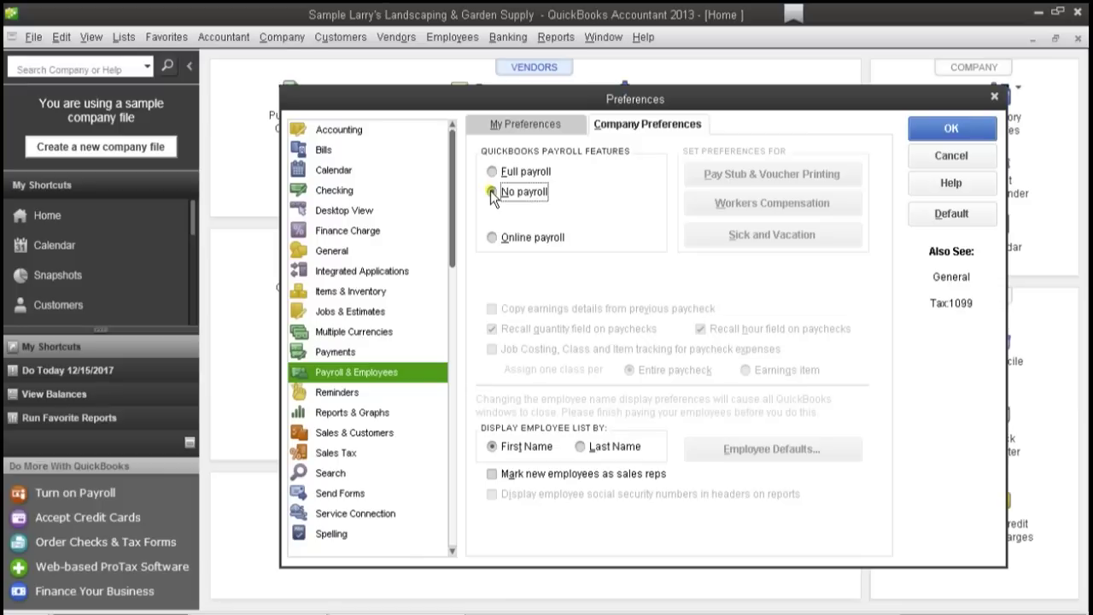
click(929, 131)
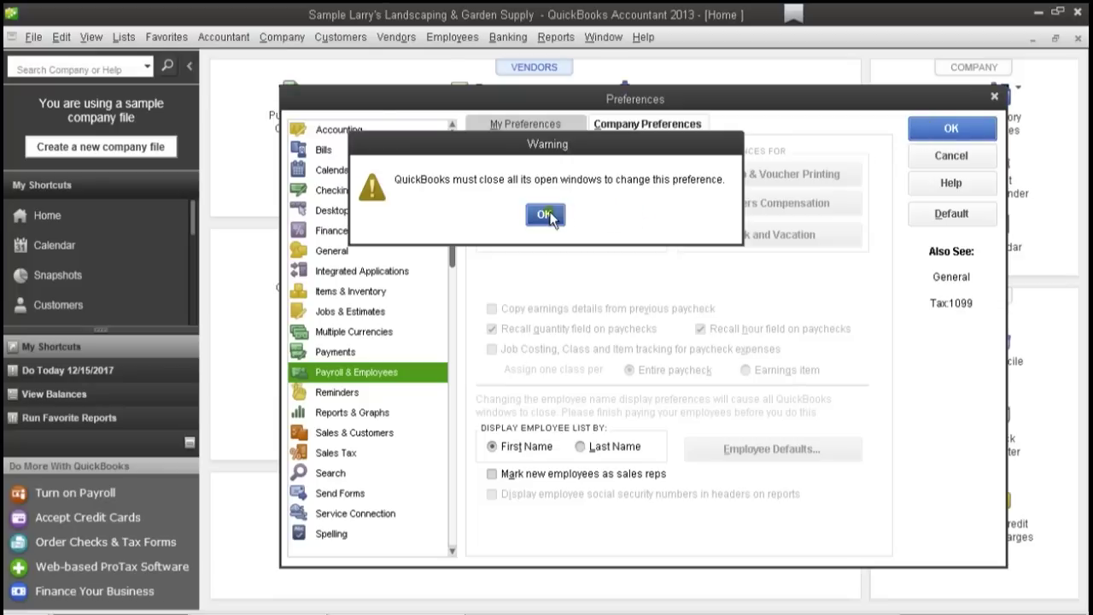
click(547, 215)
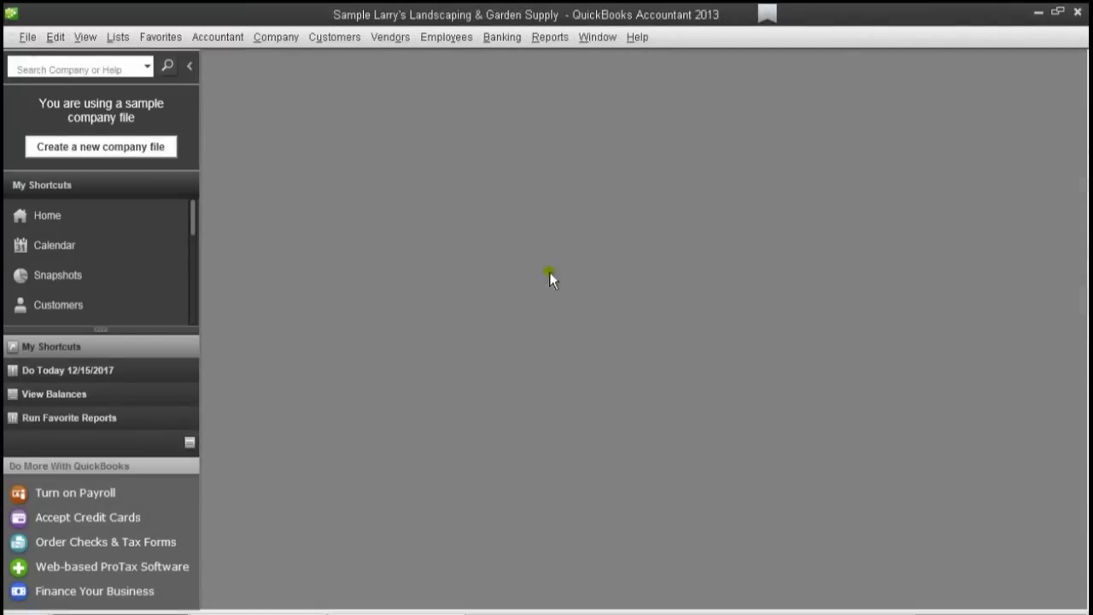
click(69, 210)
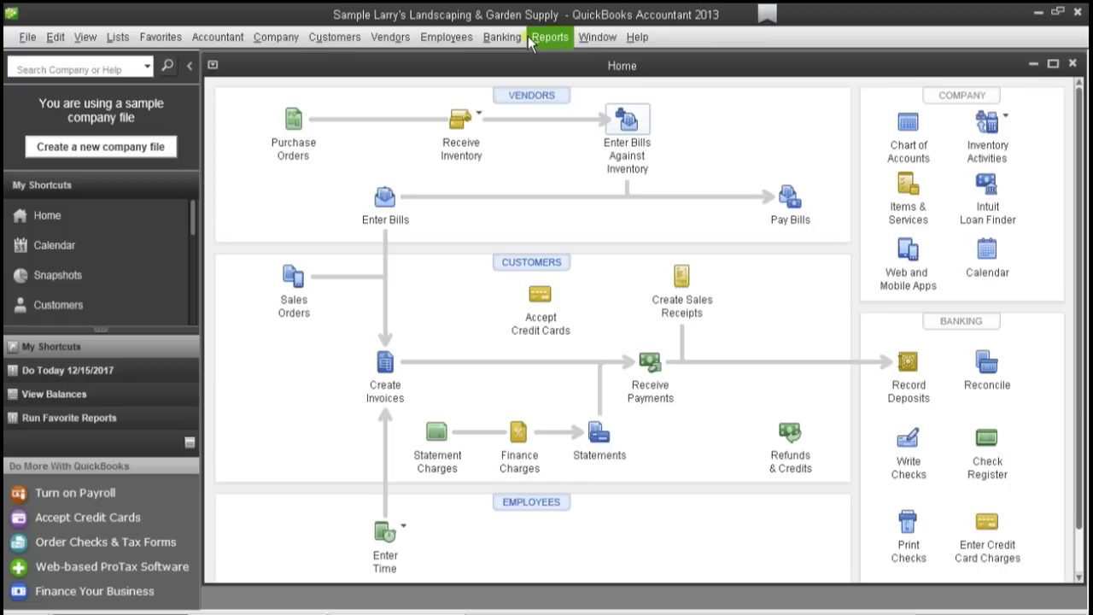
Step: Check the Checking account for previous reconciliation reports, and cancel the report selection
click(551, 38)
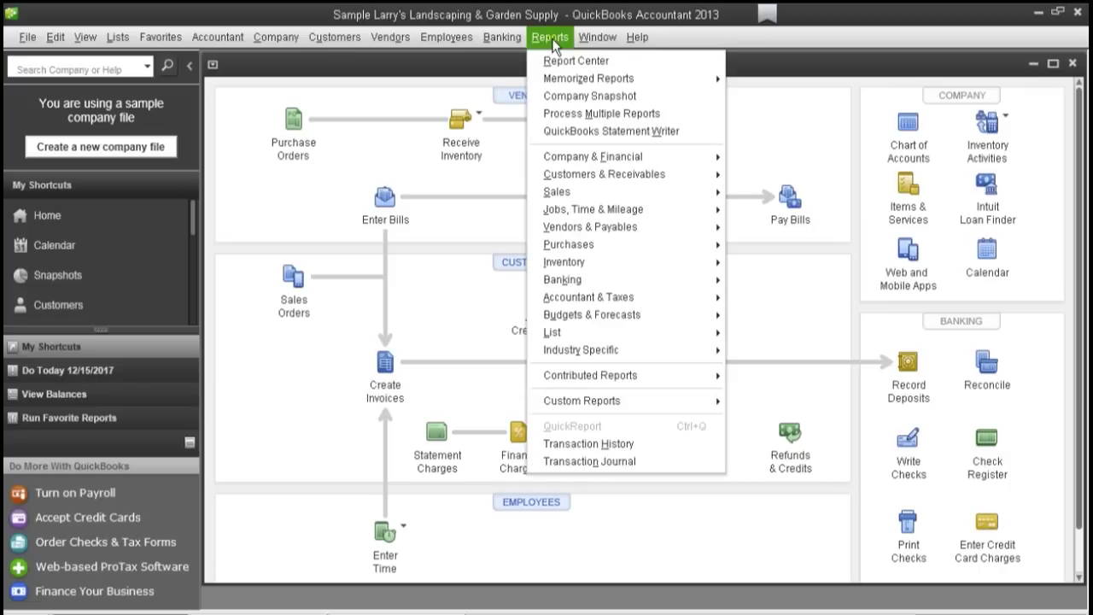
mouse_move(543, 193)
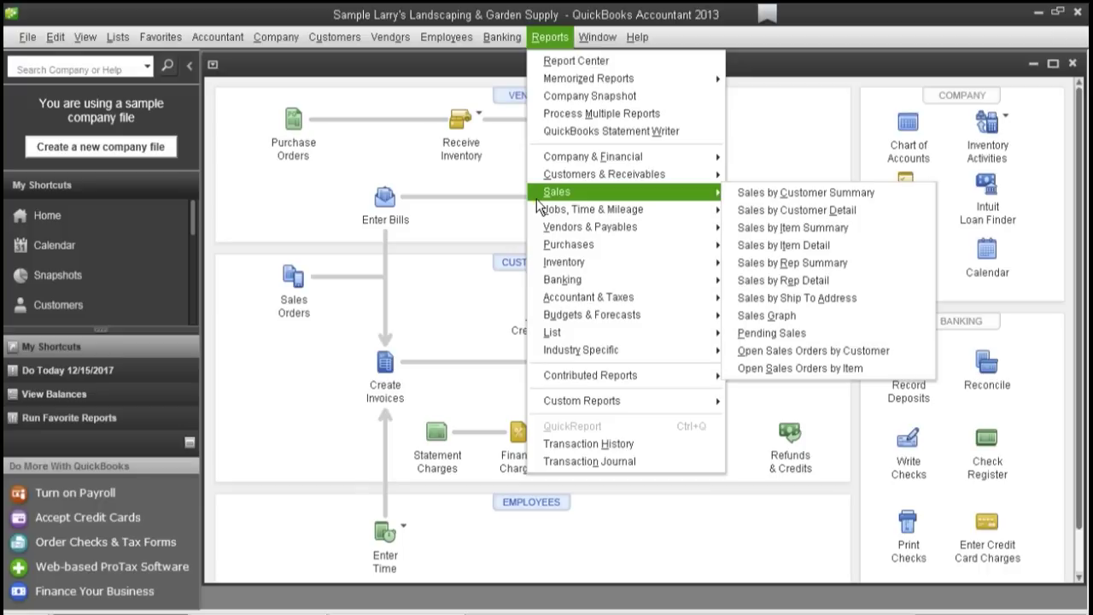
mouse_move(569, 281)
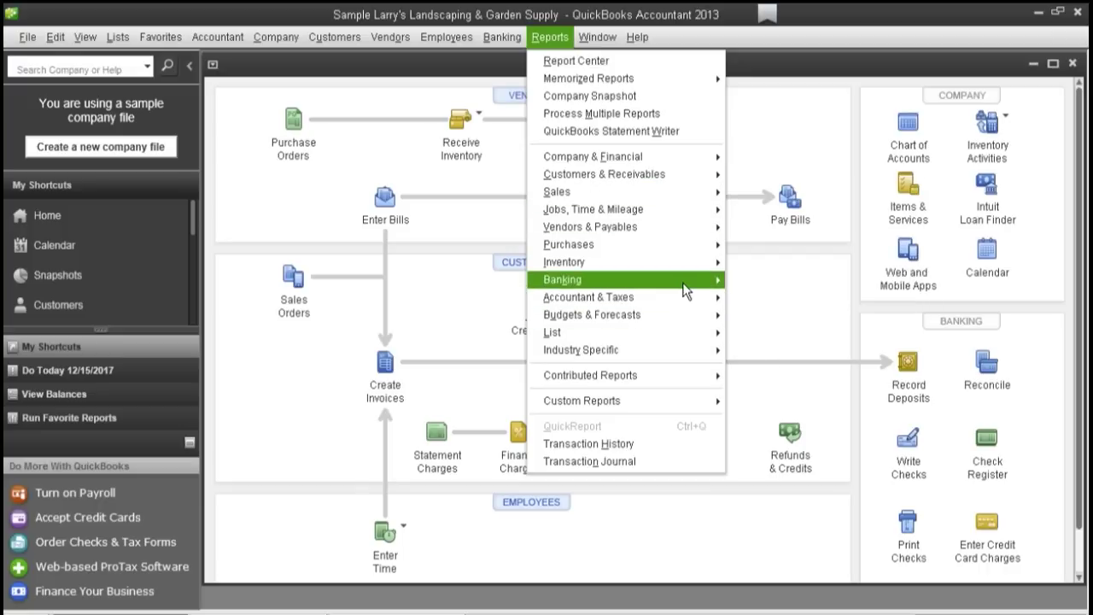
click(771, 350)
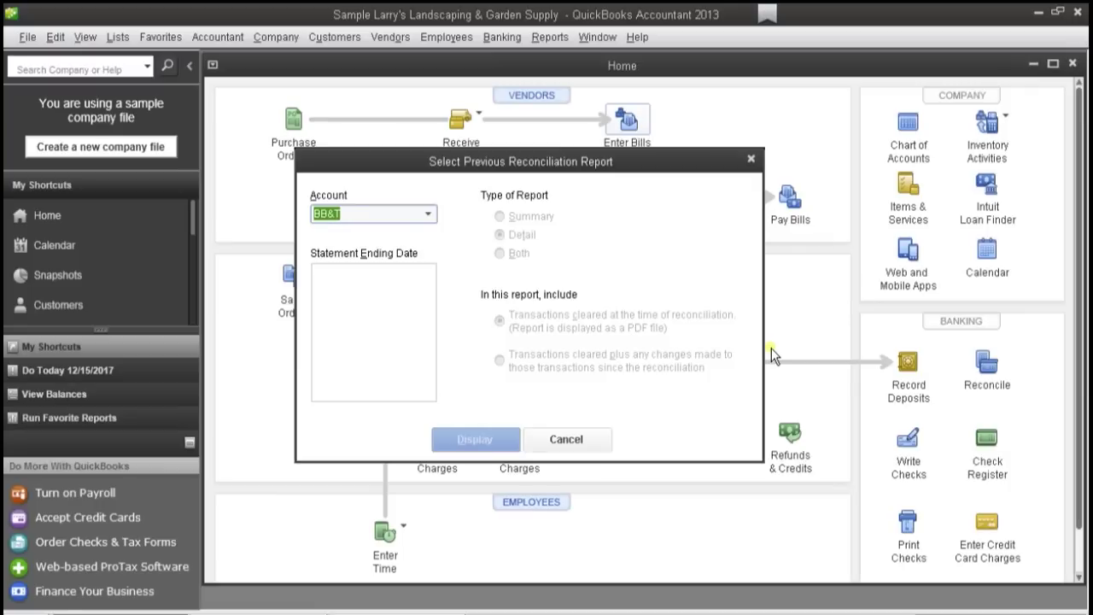
click(429, 214)
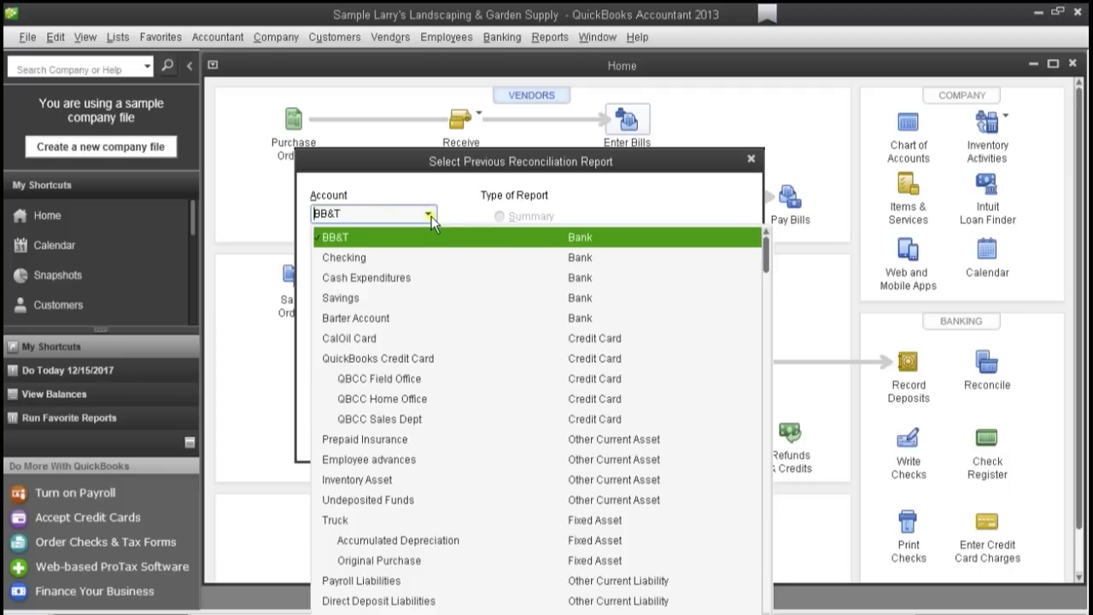
click(342, 256)
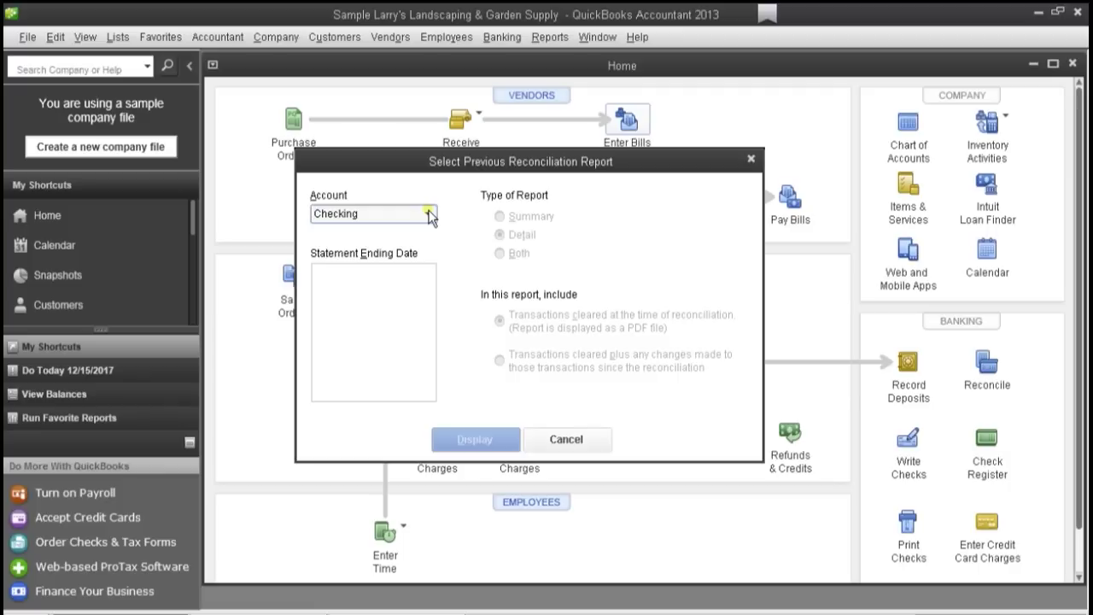
click(550, 437)
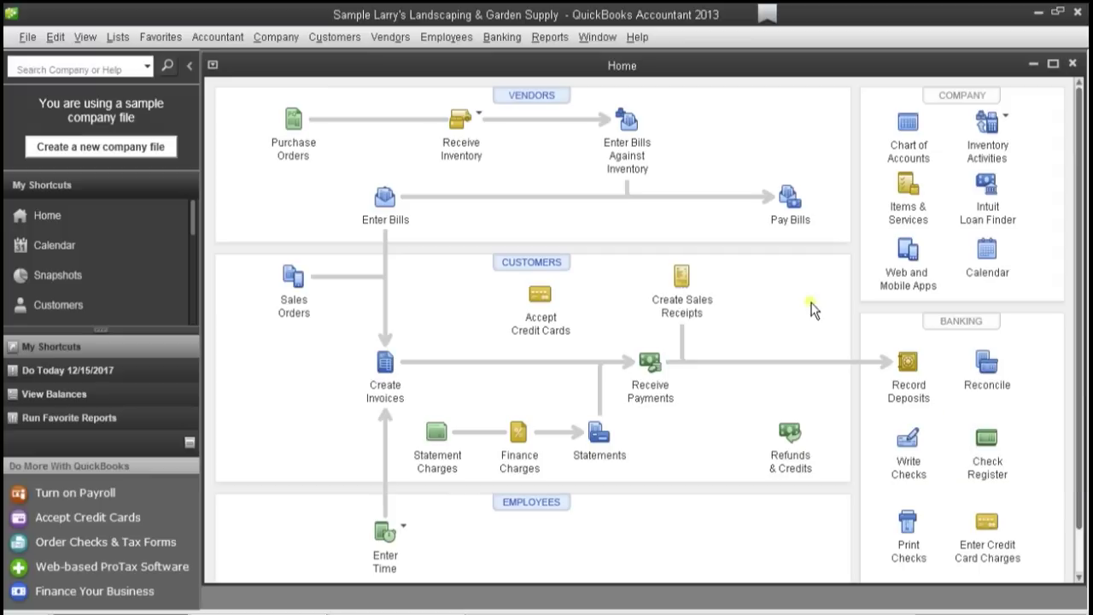
Step: Begin reconciling the BB&T account with an ending balance of 50,000, and leave the reconciliation unfinished
click(512, 39)
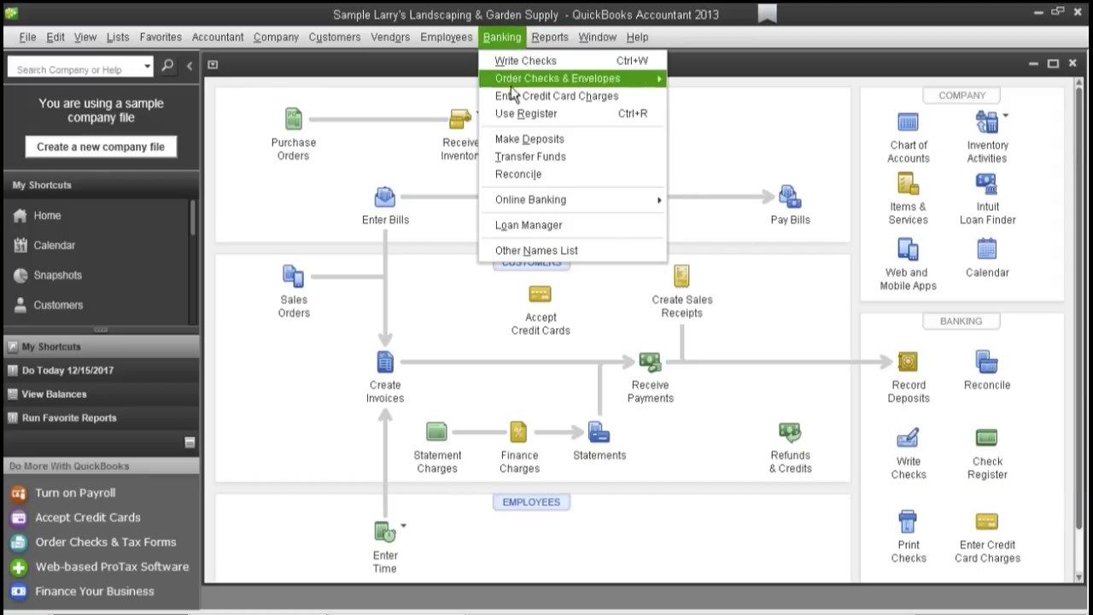
click(513, 173)
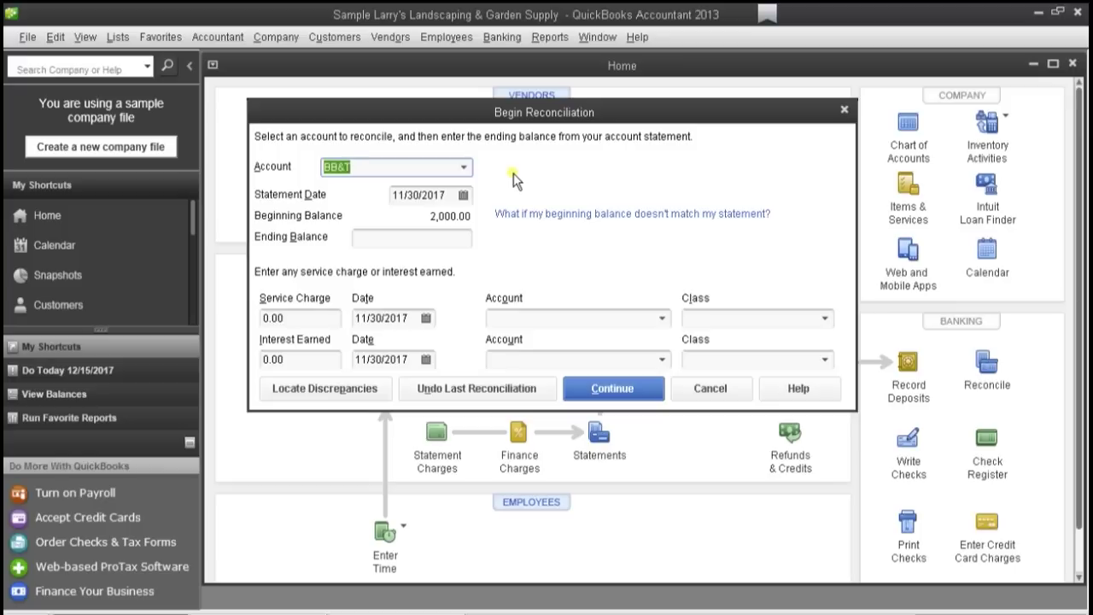
click(460, 238)
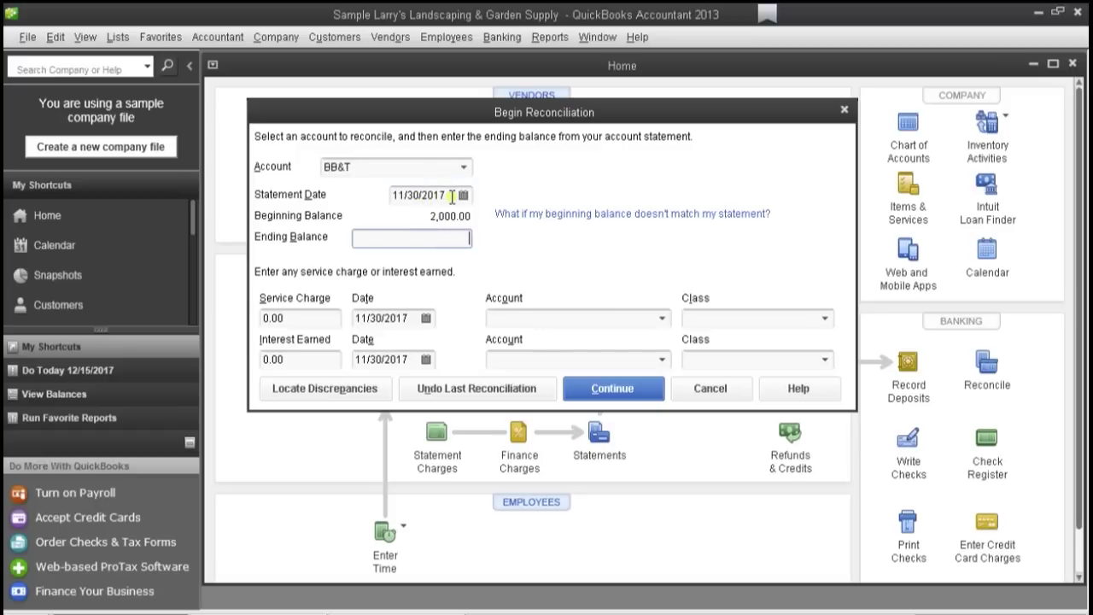
text(50000.)
click(621, 387)
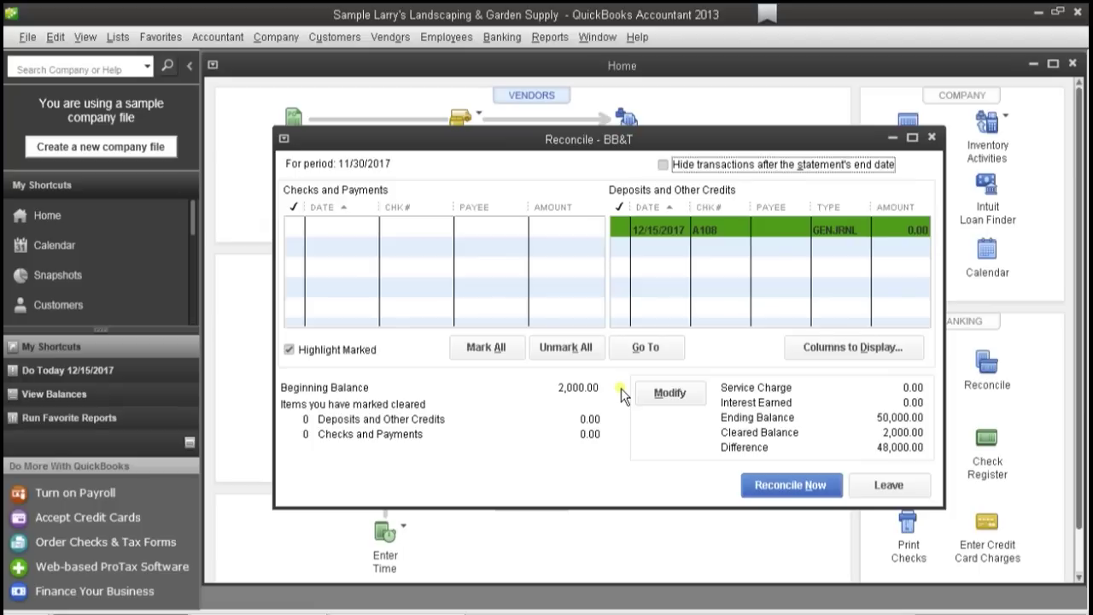
click(886, 485)
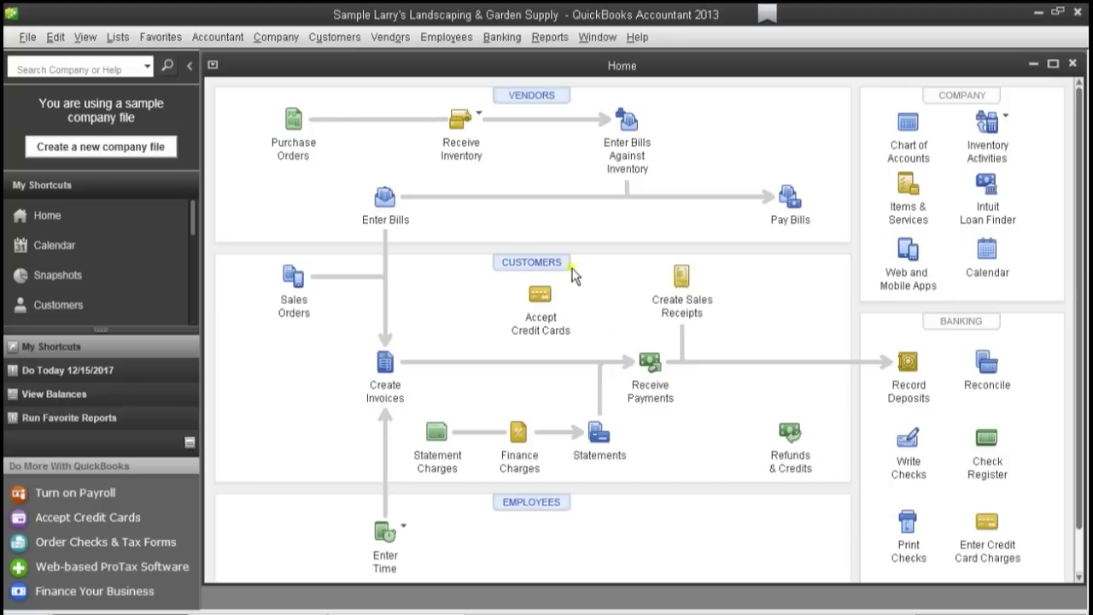
Step: Begin reconciling the Checking account for the 11/30/2017 statement with the ending balance of 50,000
click(495, 37)
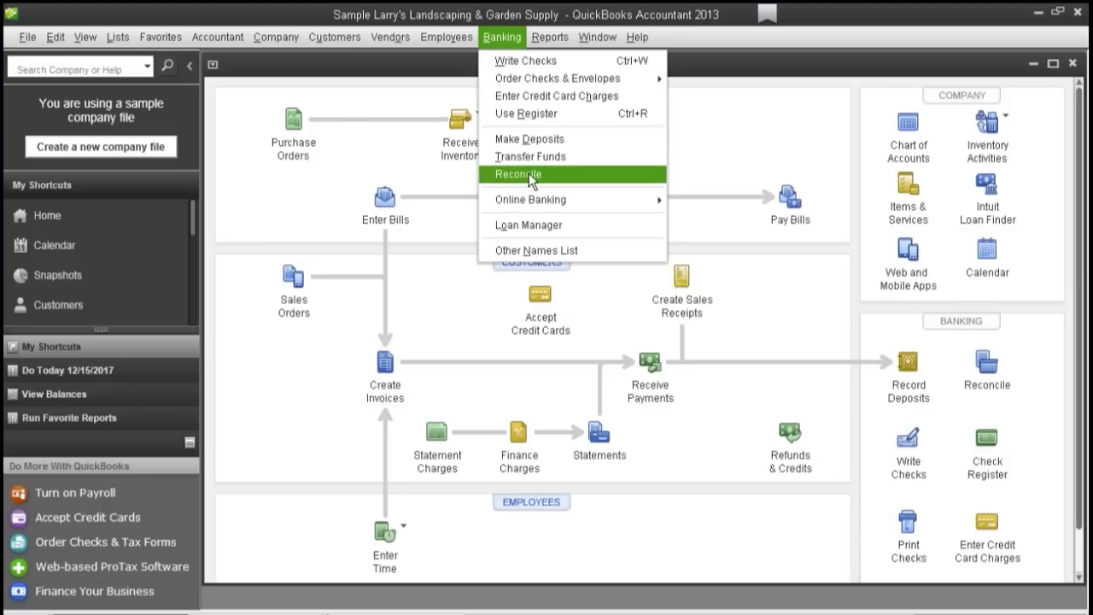
click(523, 173)
click(464, 166)
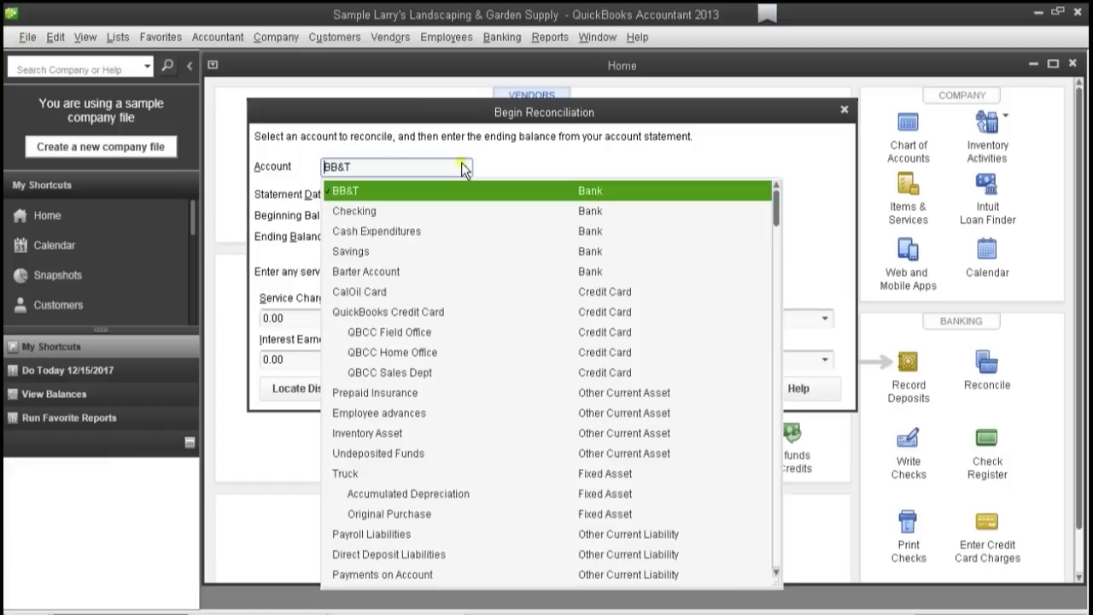
click(377, 213)
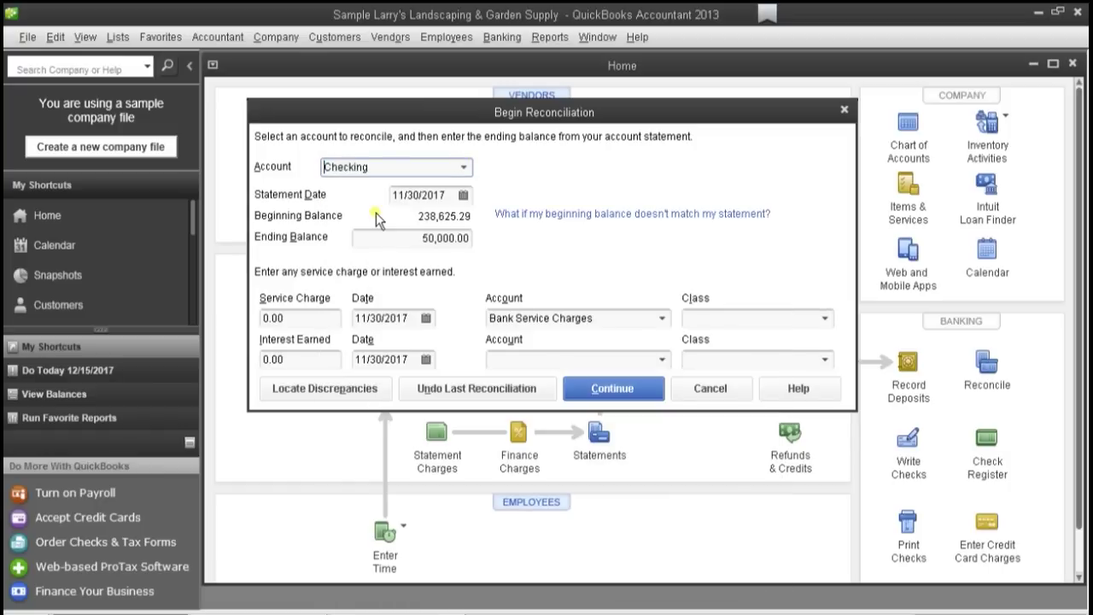
click(605, 385)
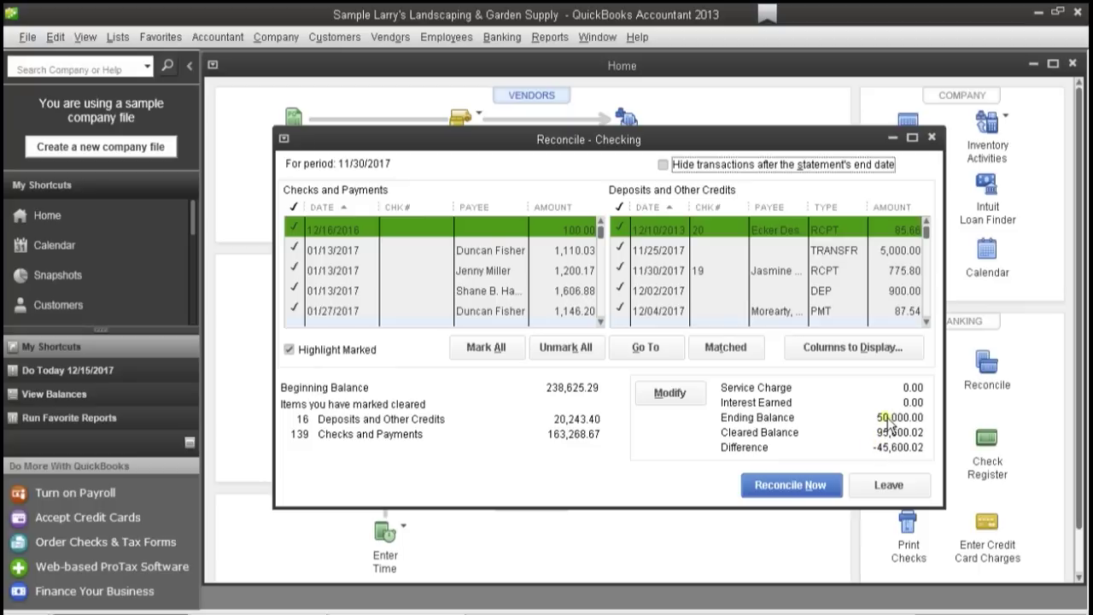
Step: Unmark all cleared transactions in the Checking reconciliation, look through the checks and payments, and leave the reconciliation
click(581, 349)
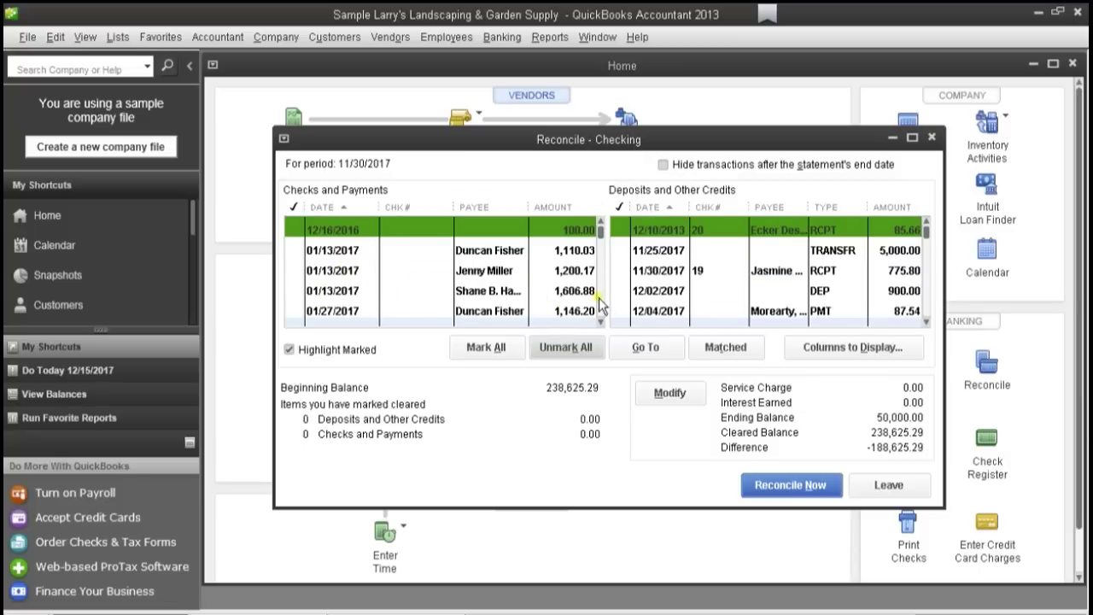
scroll(601, 305, down, 10)
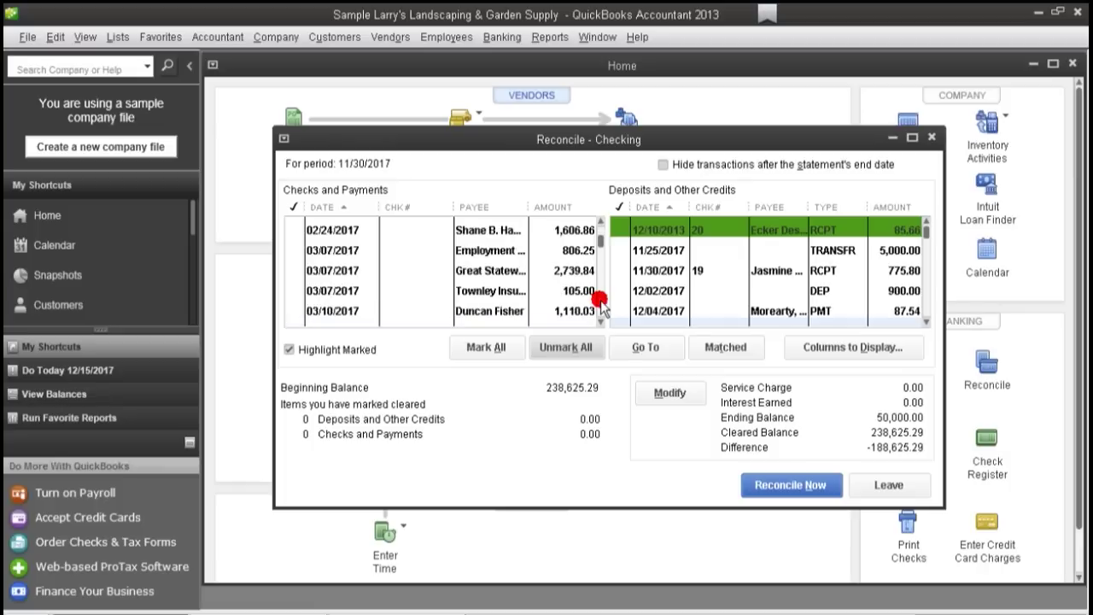
scroll(601, 306, down, 10)
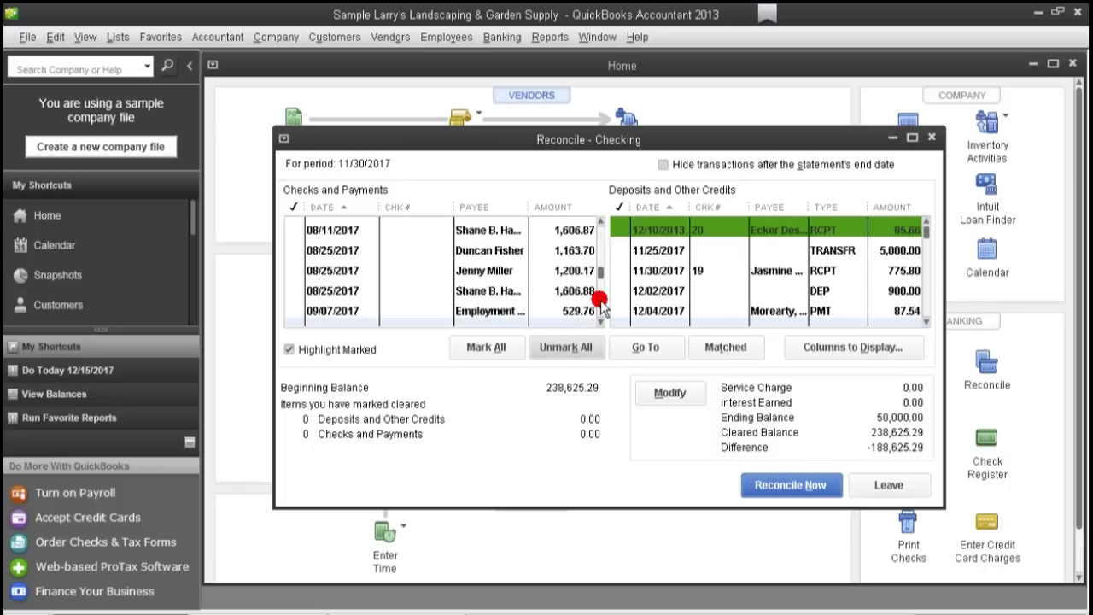
scroll(601, 305, down, 2)
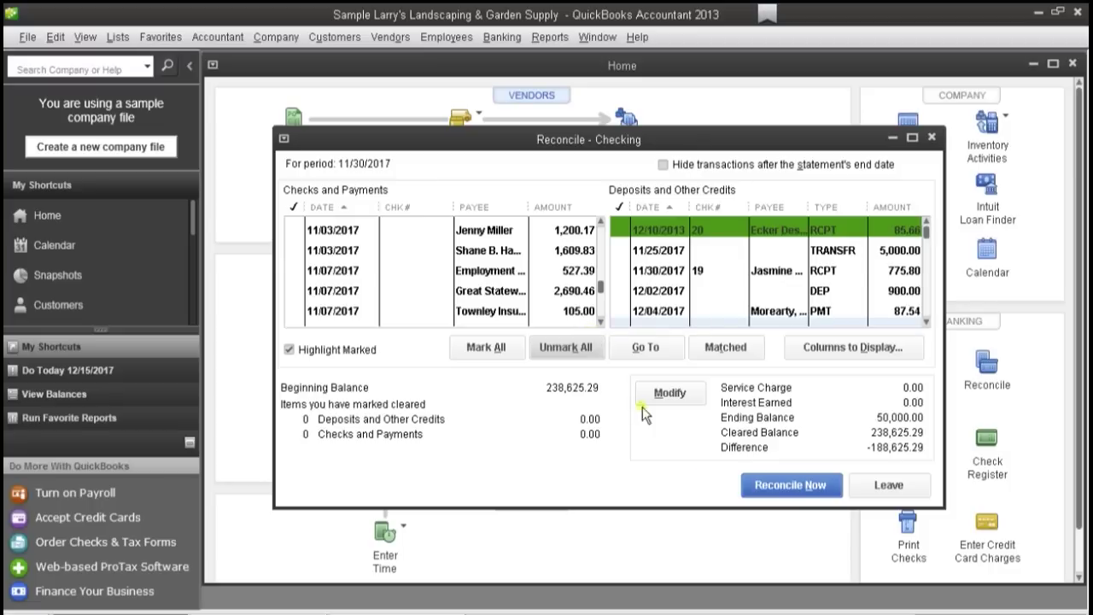
click(888, 485)
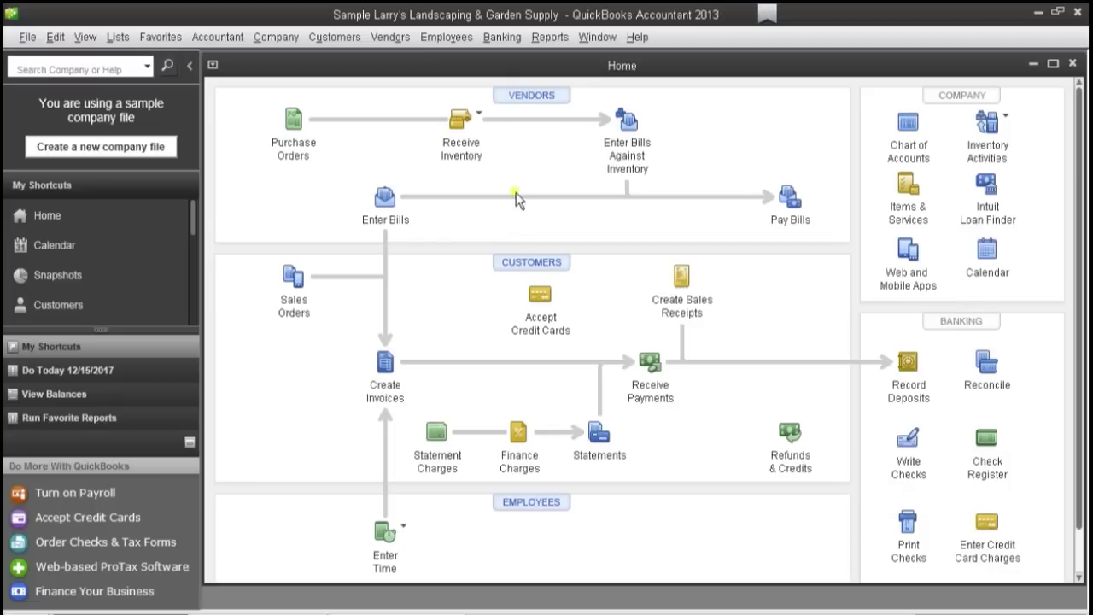
Step: Restart the Checking reconciliation with the ending balance set to 4,000
click(496, 37)
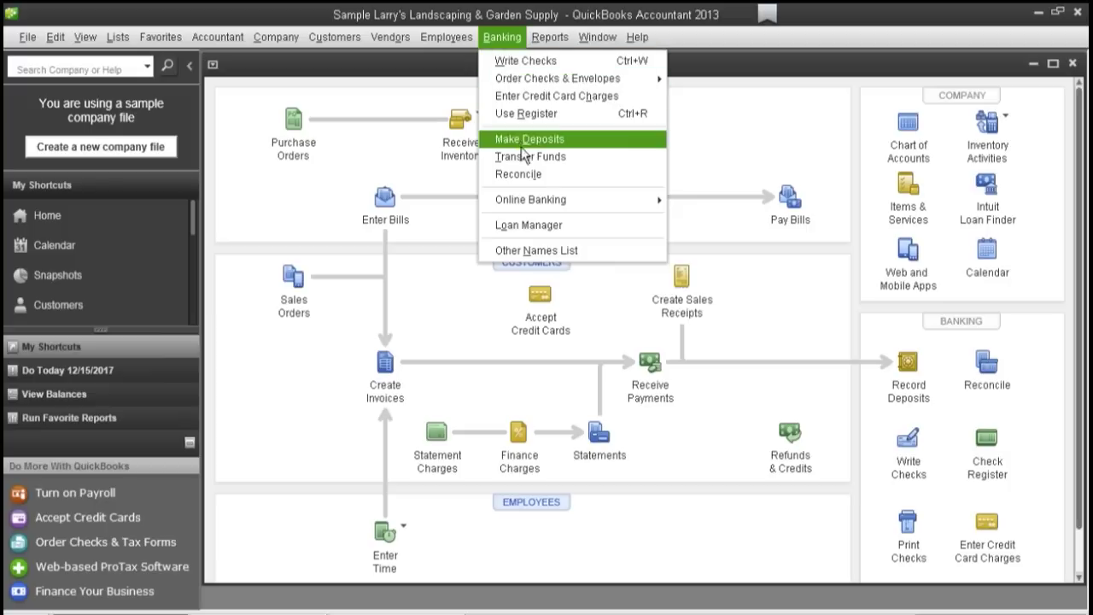
click(531, 176)
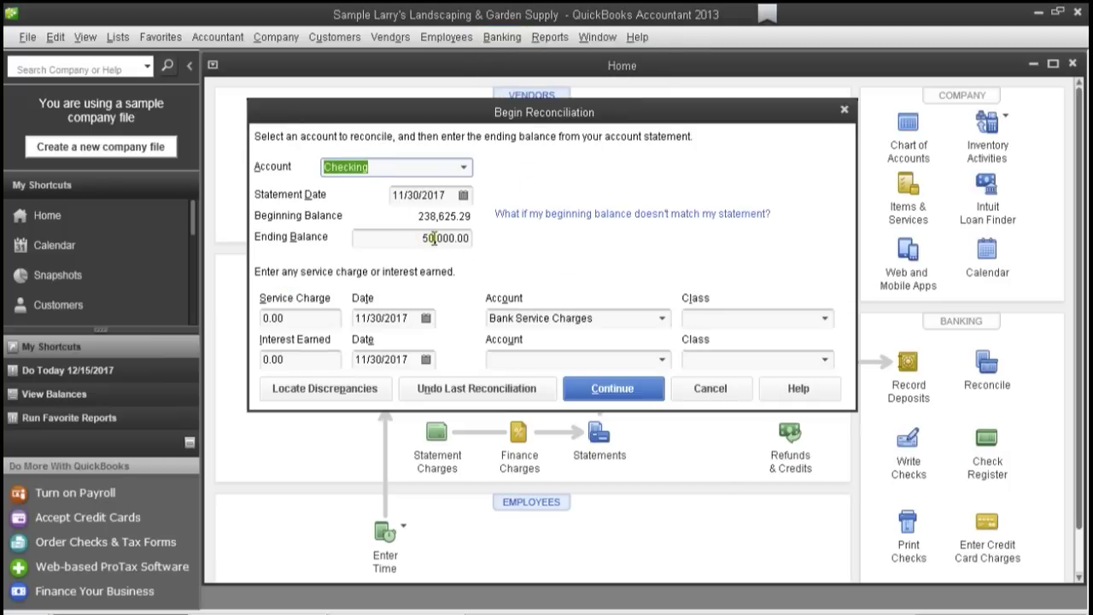
drag(414, 238, 501, 243)
key(BackSpace)
text(4000.)
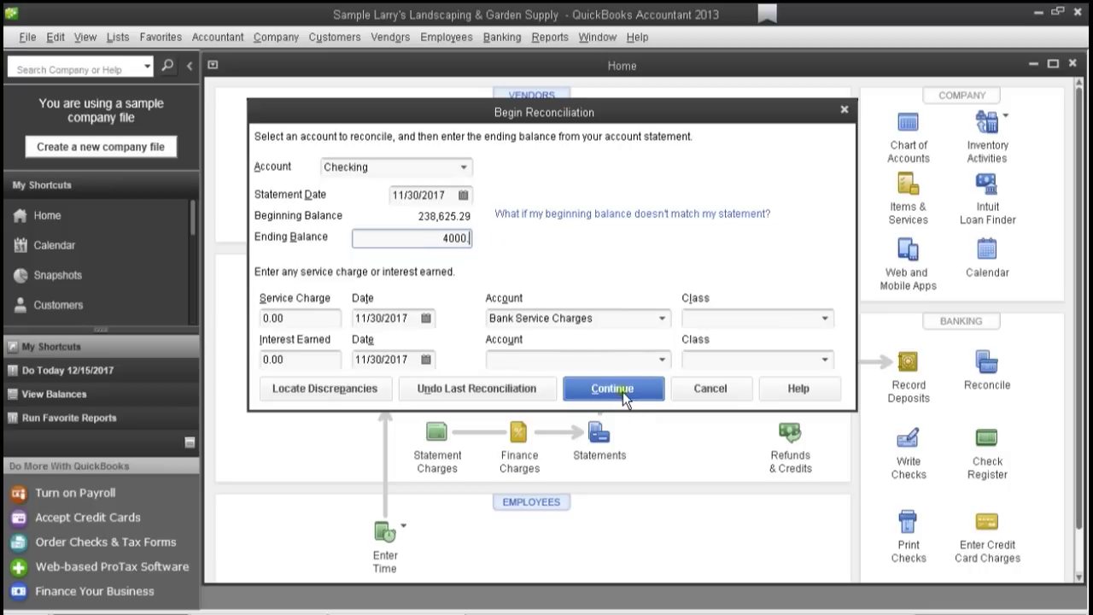
click(623, 393)
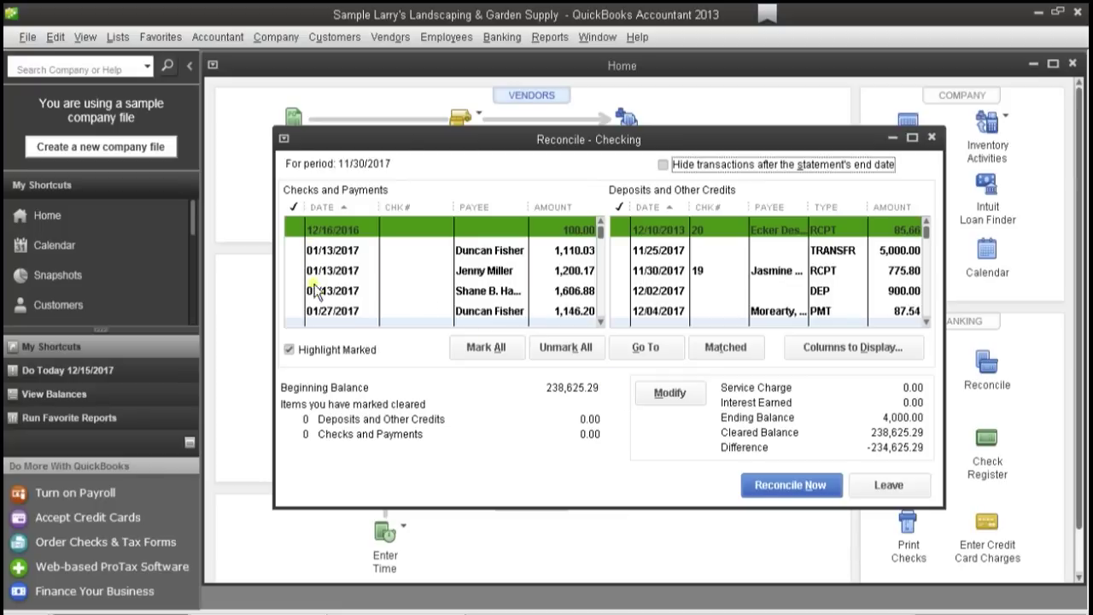
Step: Mark the 12/16/2016 payment and the three 01/13/2017 payments as cleared, keep the first 01/27/2017 payment unmarked, and leave the reconciliation
click(300, 230)
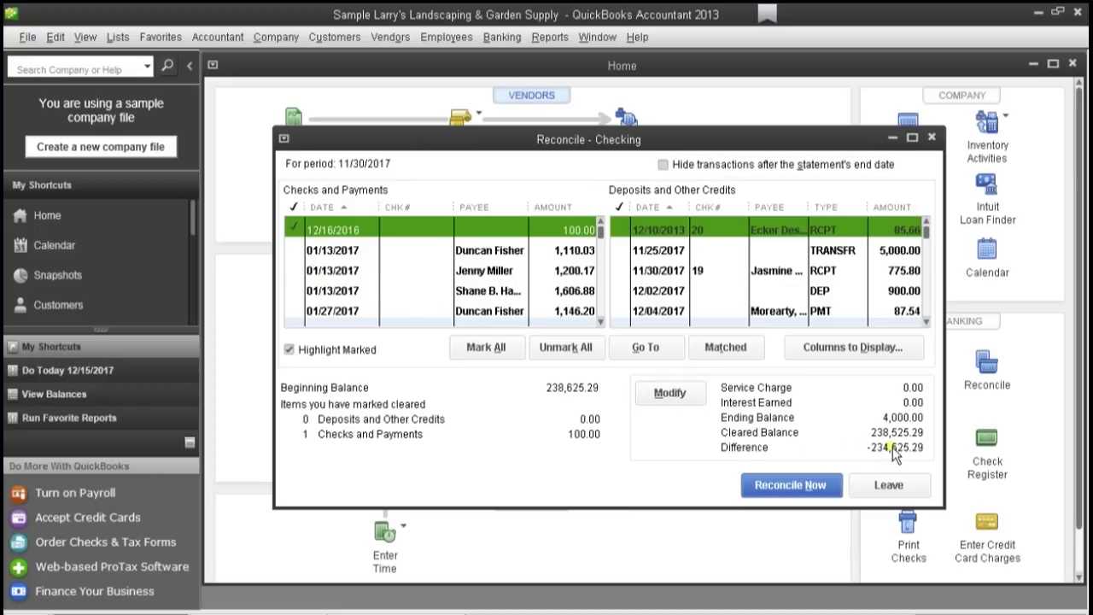
click(294, 250)
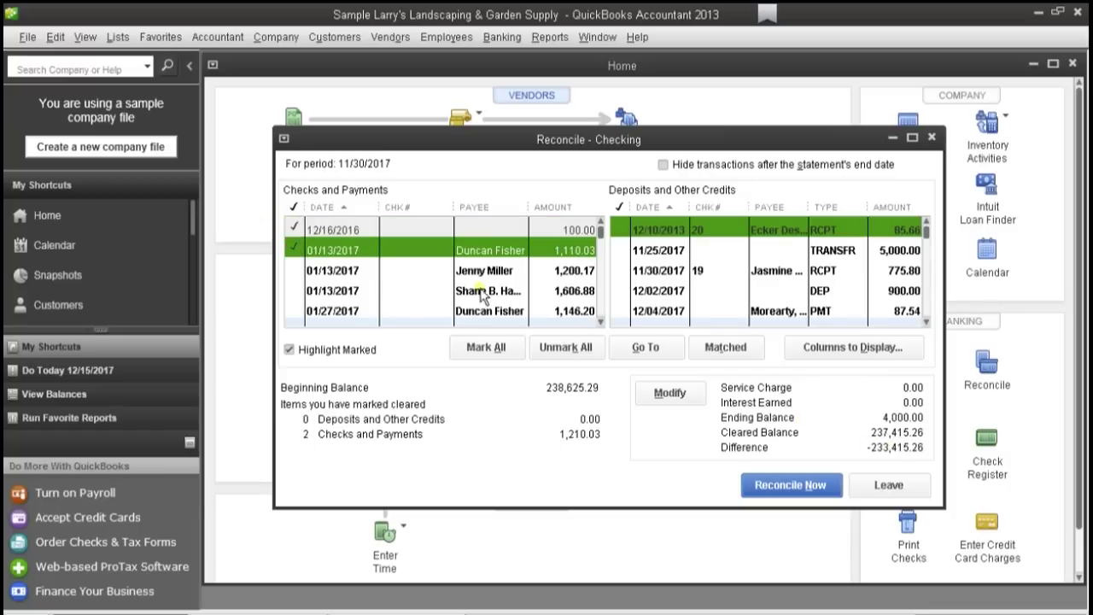
click(290, 271)
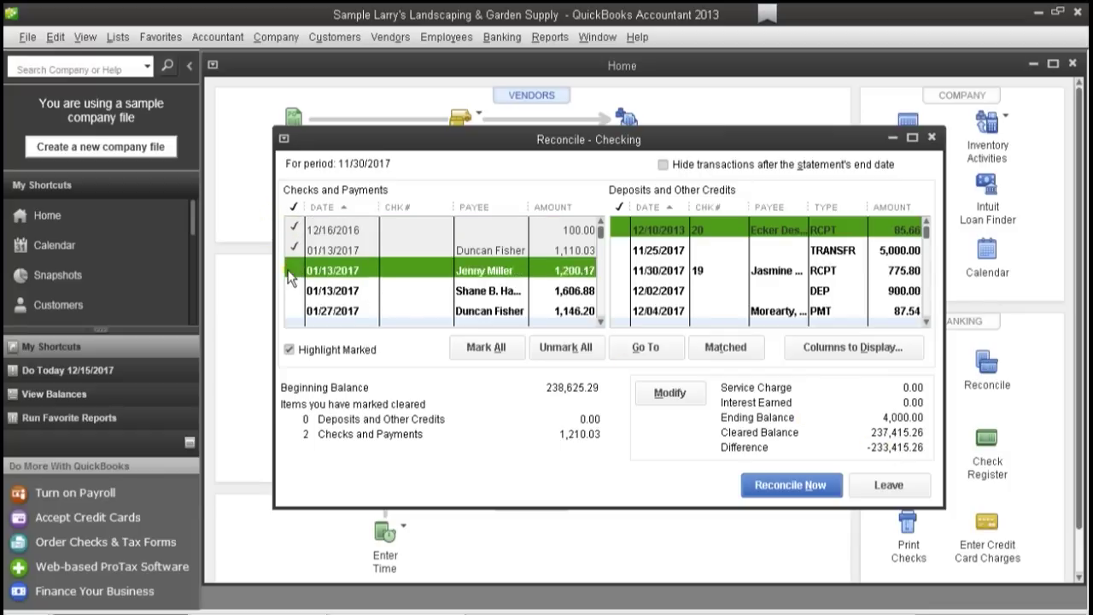
click(292, 291)
click(292, 314)
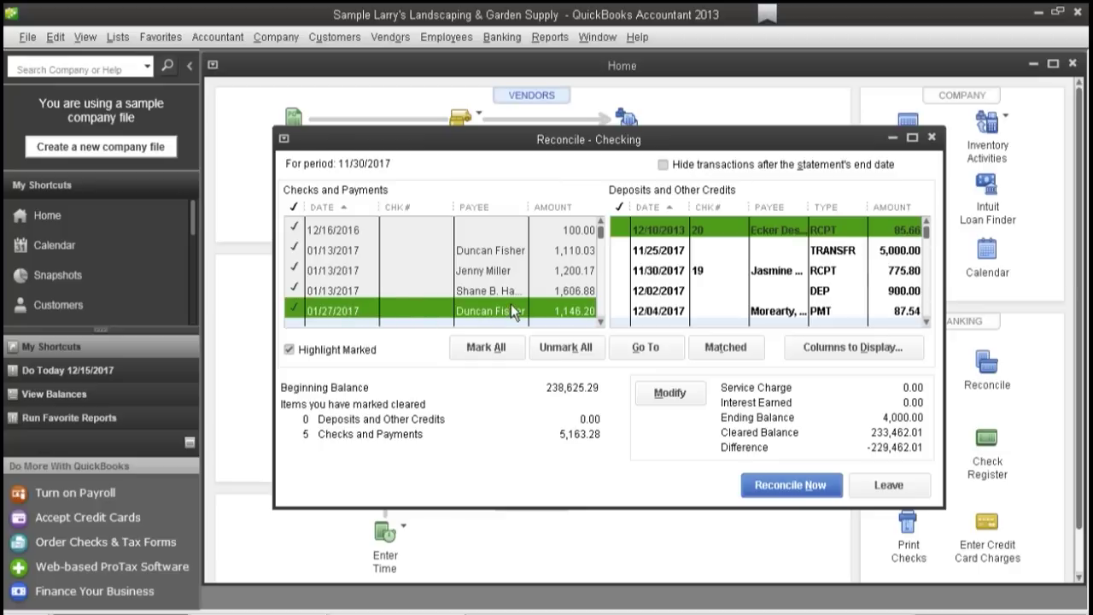
click(292, 312)
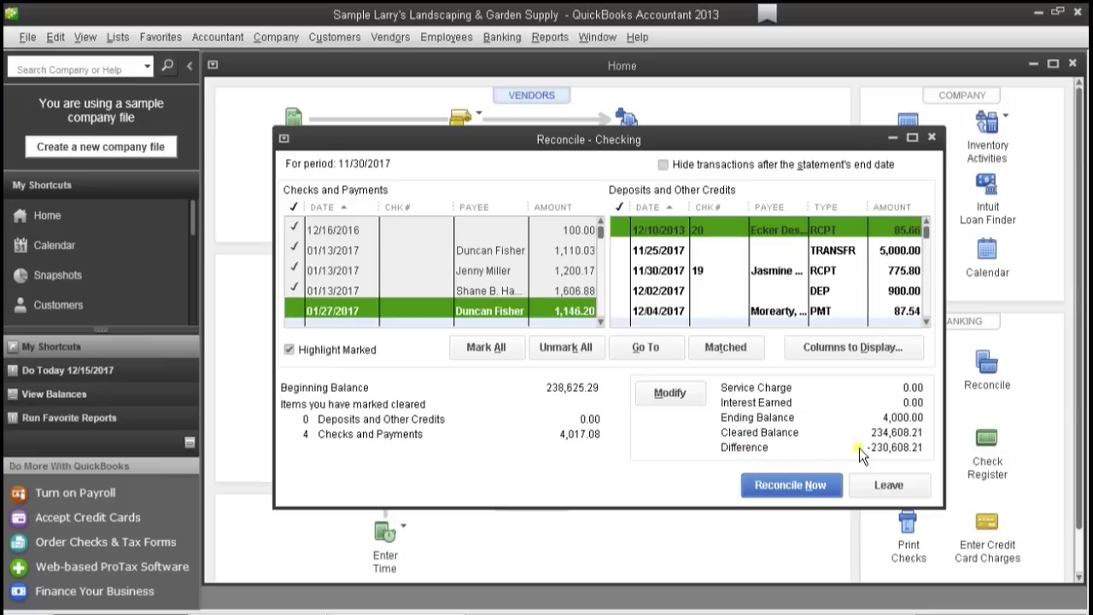
click(882, 487)
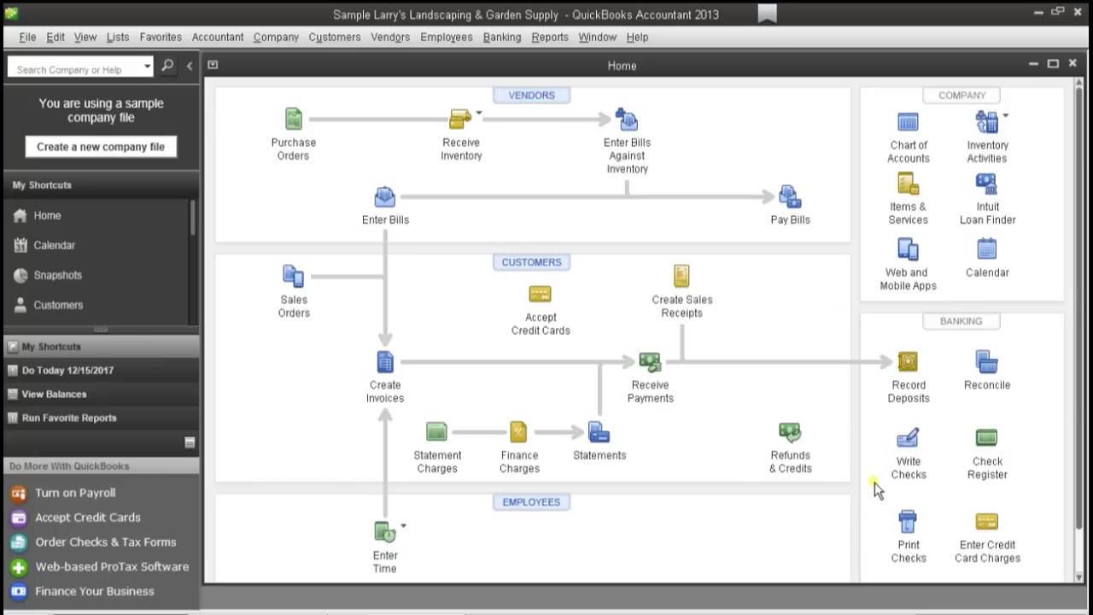
Step: Open the Customer Balance Detail report for all dates and look through the customers' invoices and payments
click(539, 37)
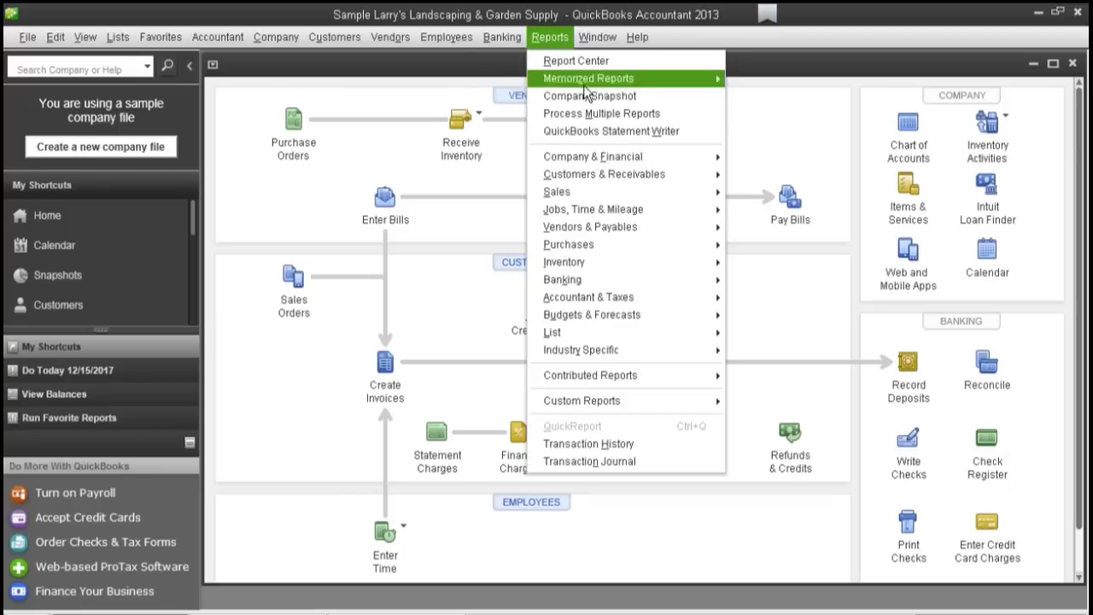
mouse_move(636, 162)
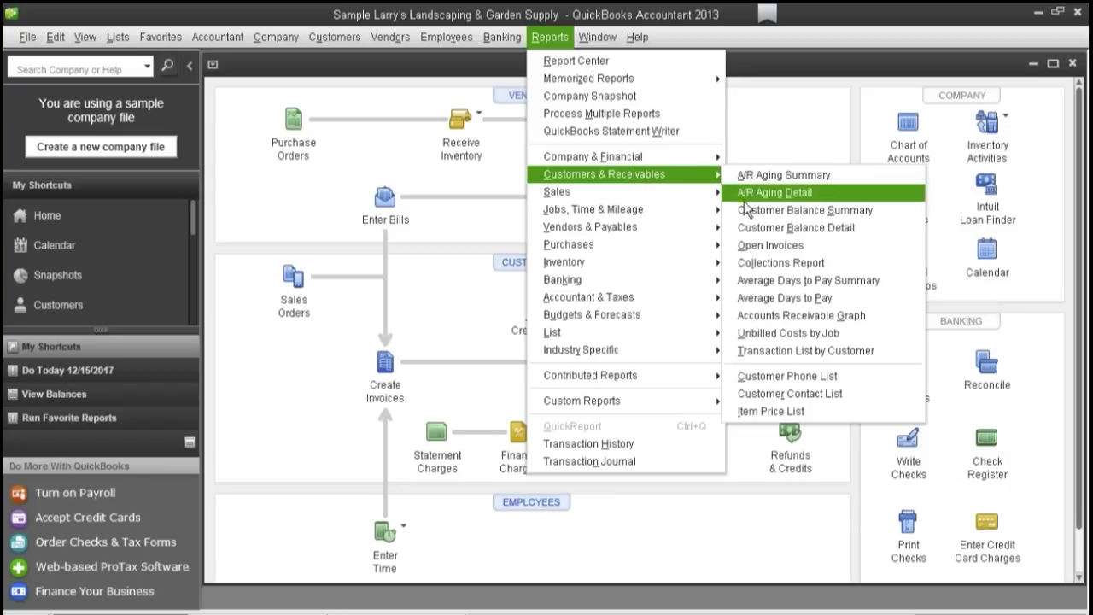
click(763, 228)
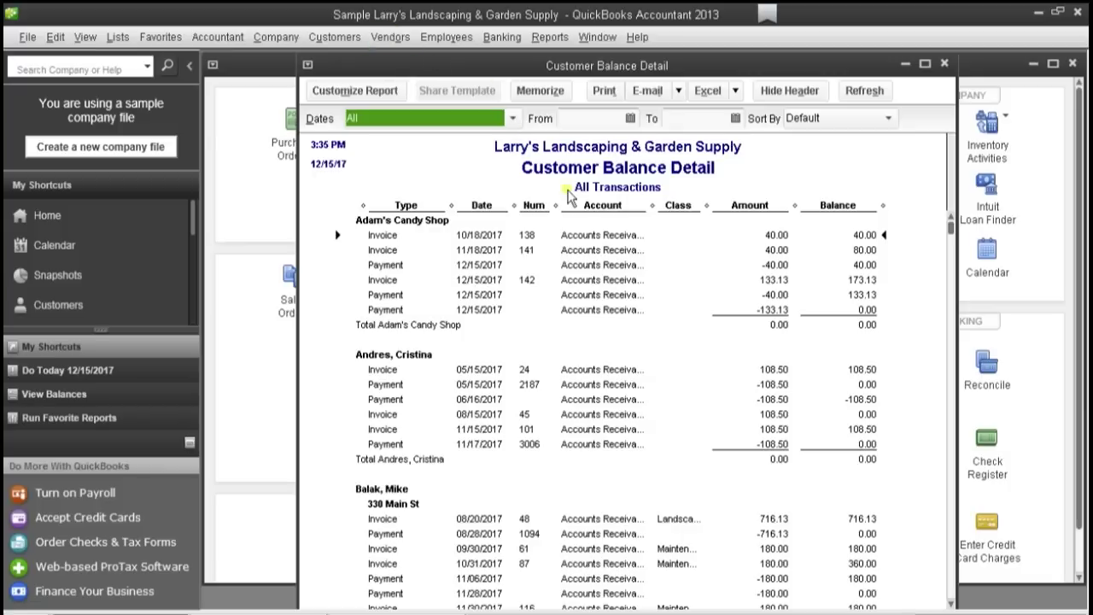
click(949, 602)
drag(949, 602, 950, 604)
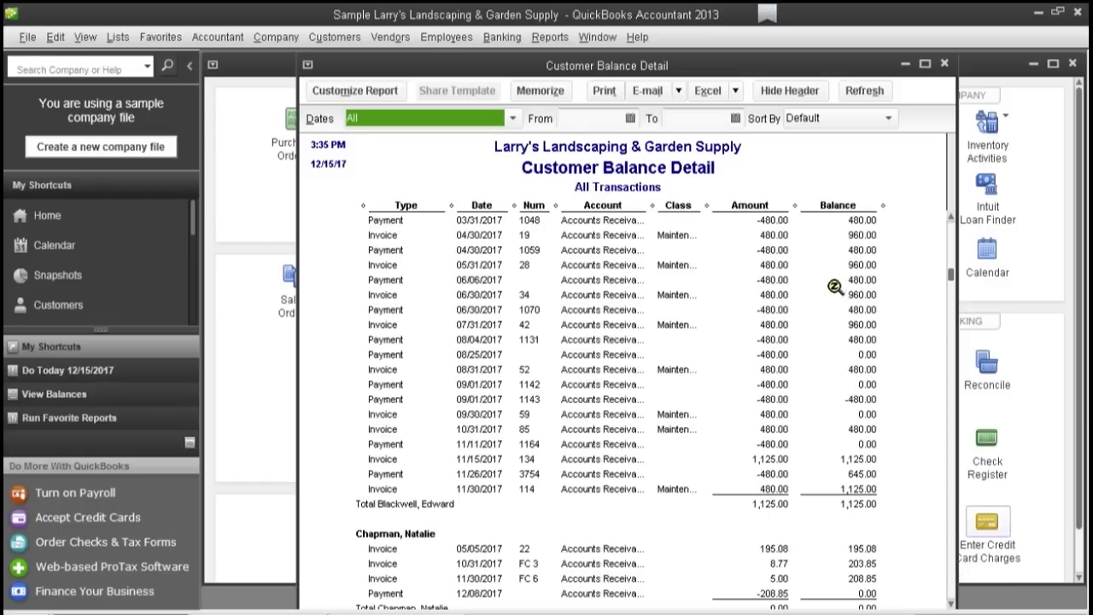
Step: Open the Vendor Balance Detail report for all dates
click(550, 37)
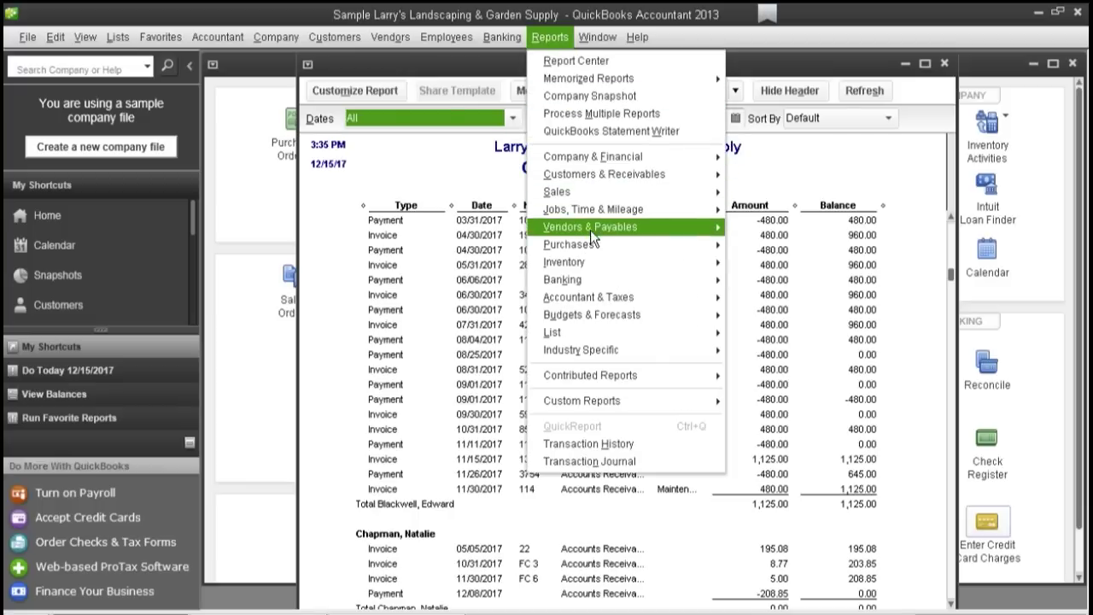
mouse_move(590, 230)
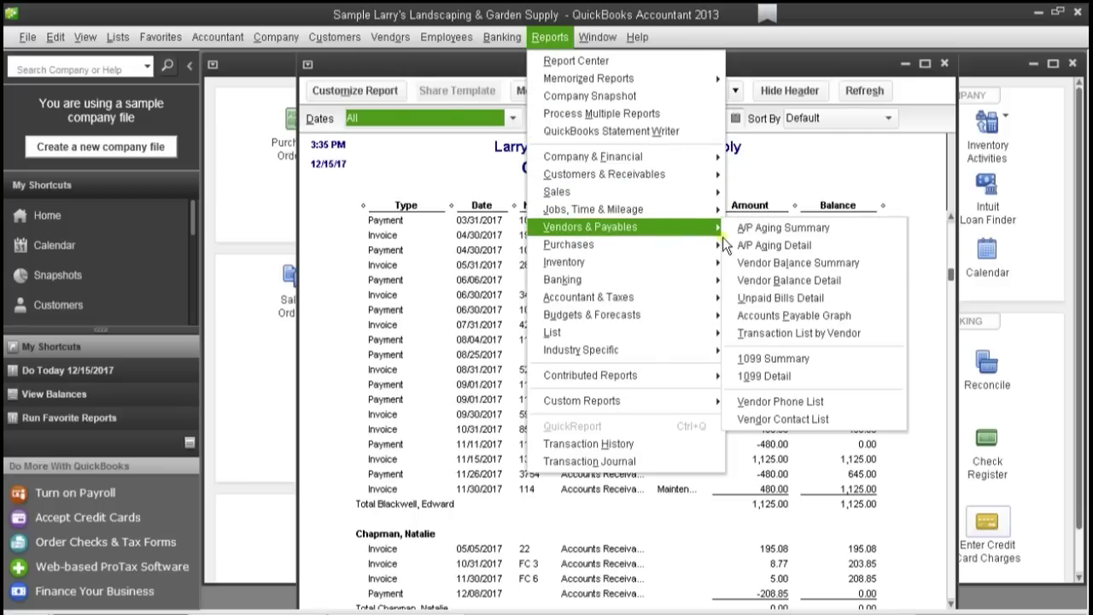
click(801, 281)
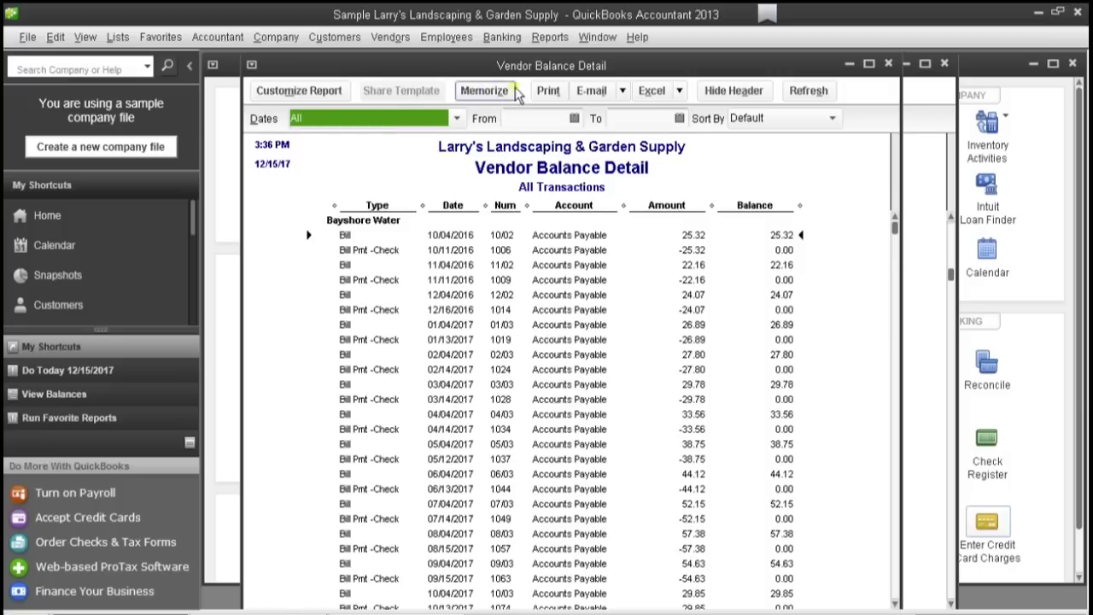
Step: Open the Vendor Balance Summary report for all dates
click(513, 34)
click(540, 38)
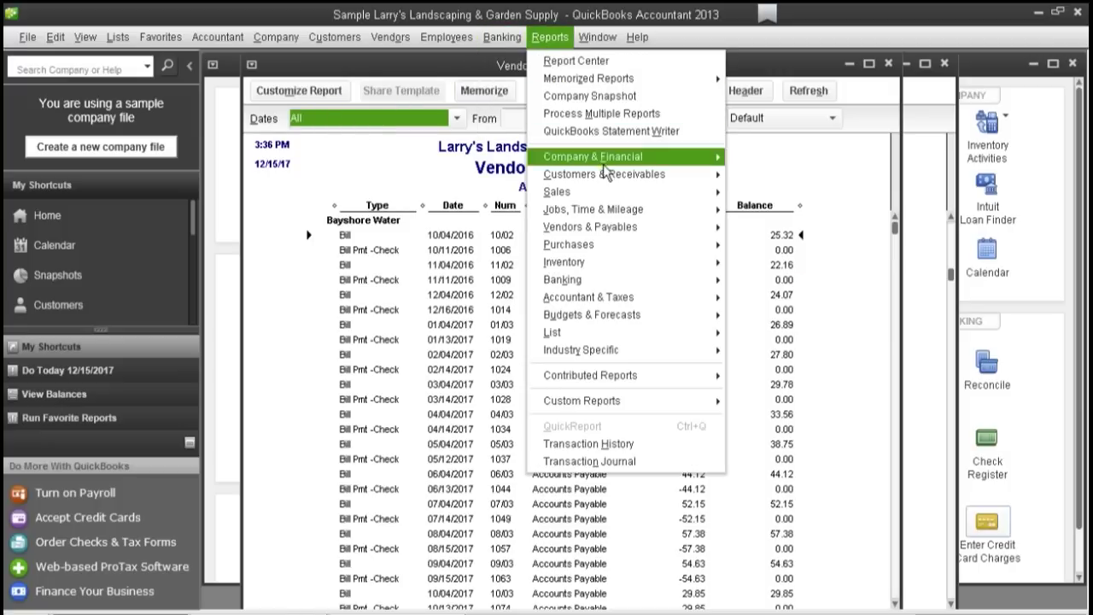
mouse_move(644, 295)
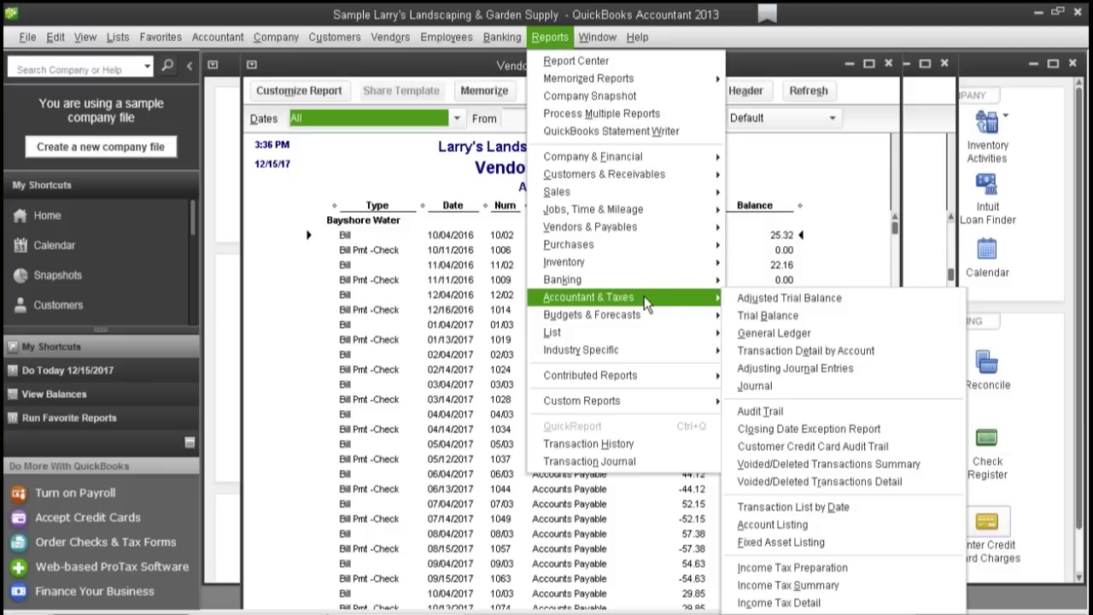
mouse_move(635, 225)
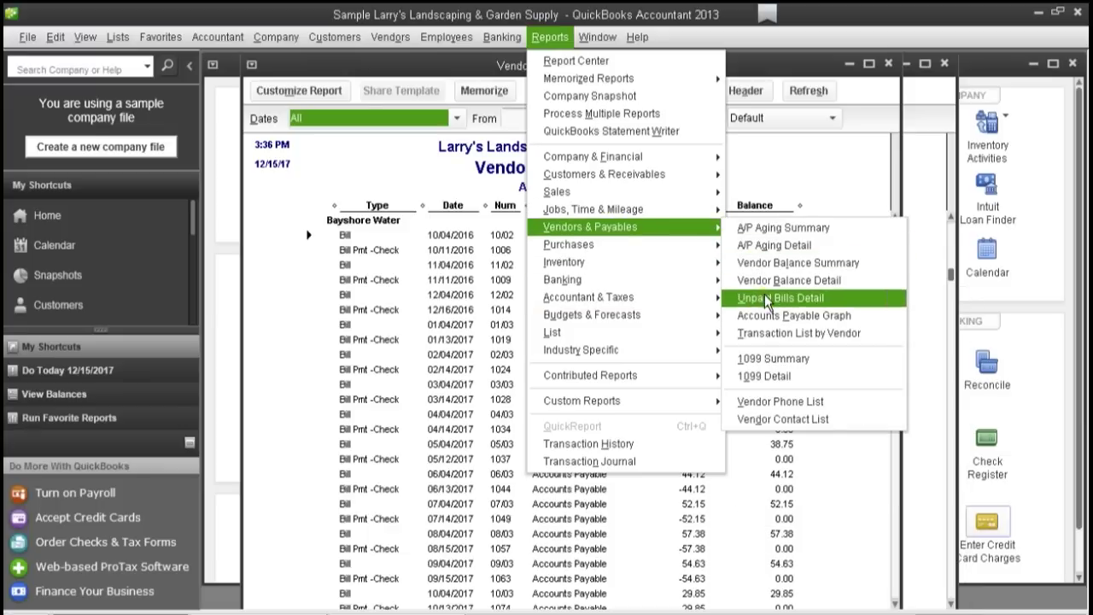
click(756, 262)
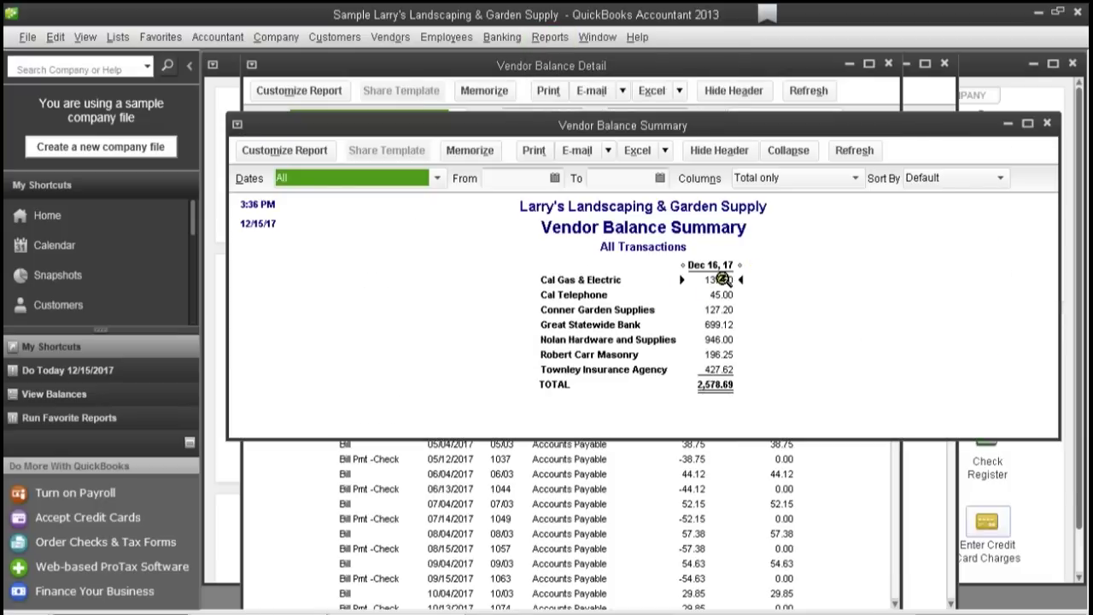
click(721, 279)
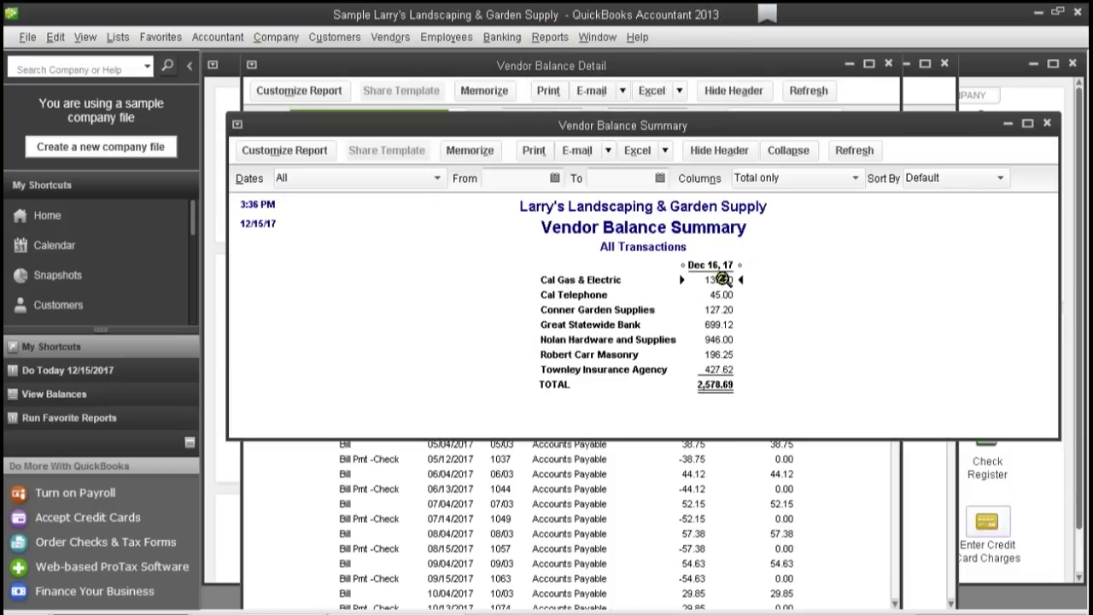
Step: Drill down into the Nolan Hardware and Supplies balance and open its 07/30/2017 bill
double_click(725, 340)
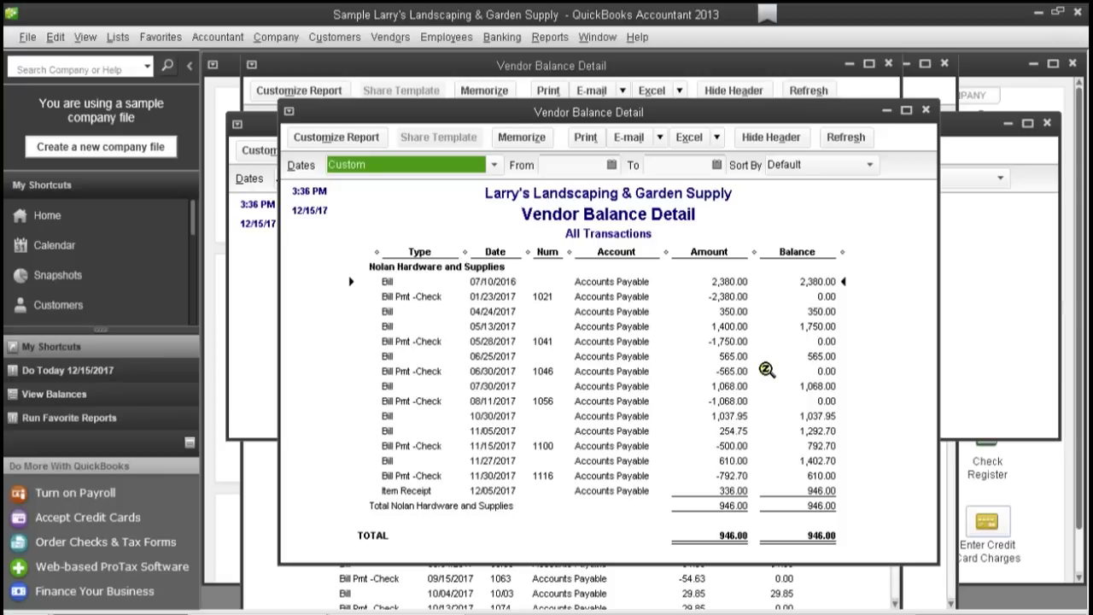
click(805, 389)
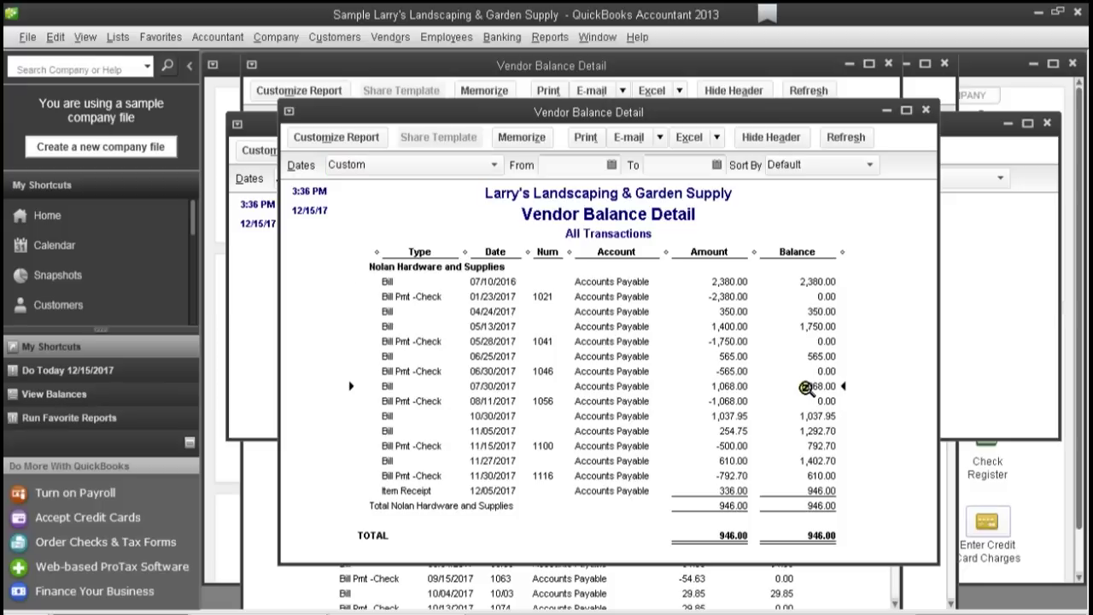
double_click(805, 389)
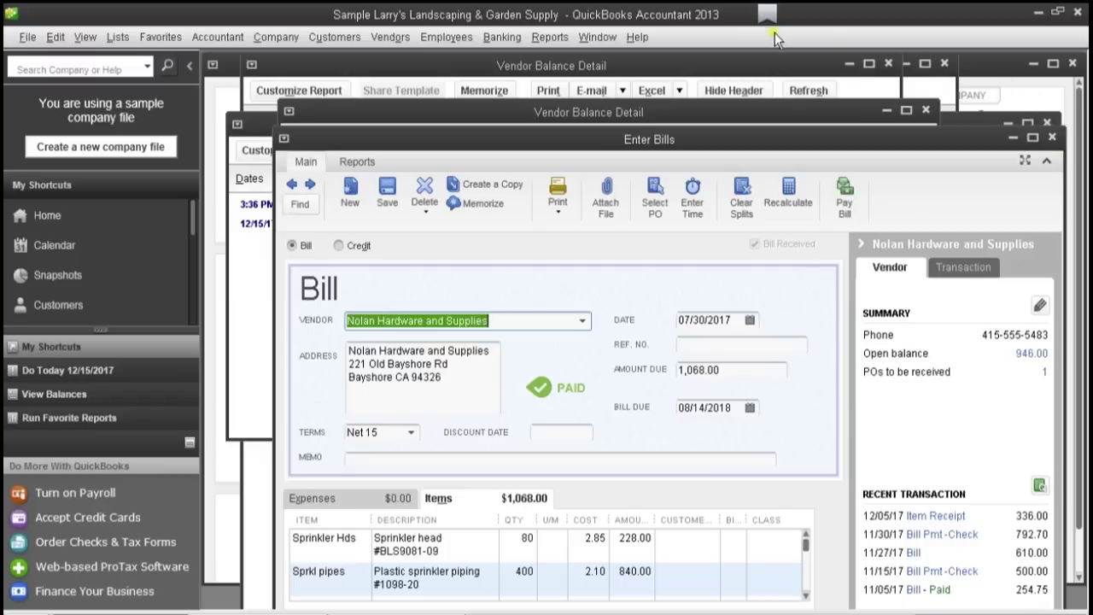
Step: Close the bill and search the program help for "void a check"
click(647, 41)
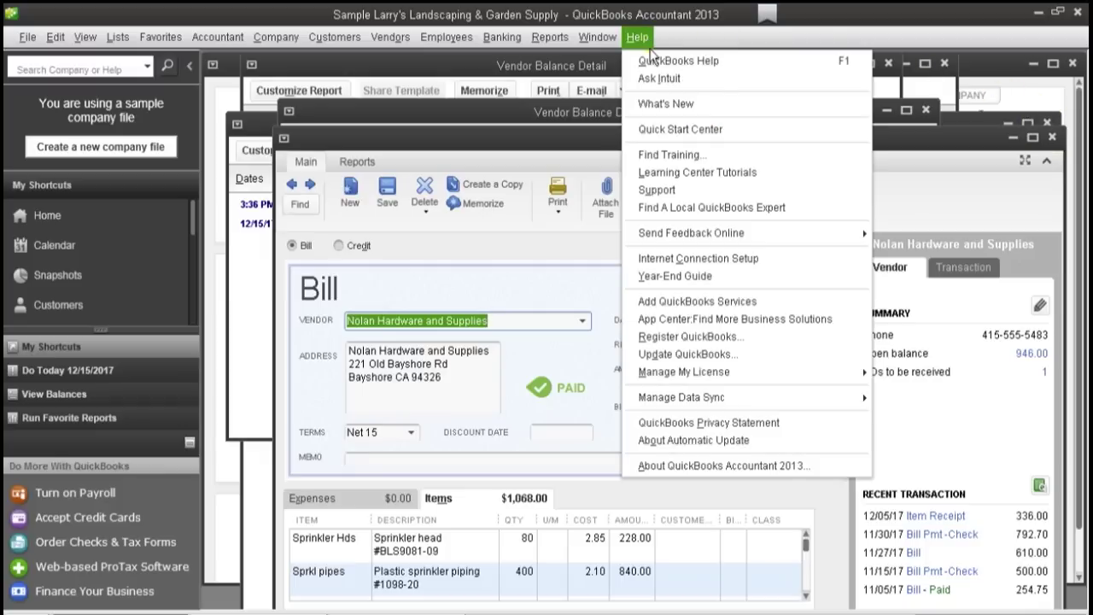
click(652, 59)
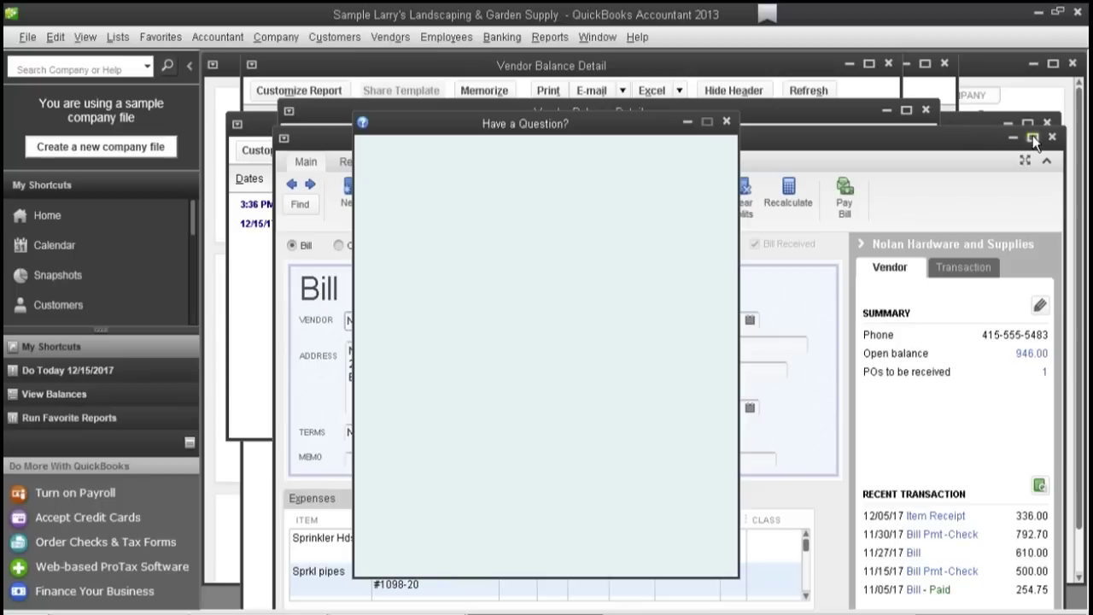
click(1051, 136)
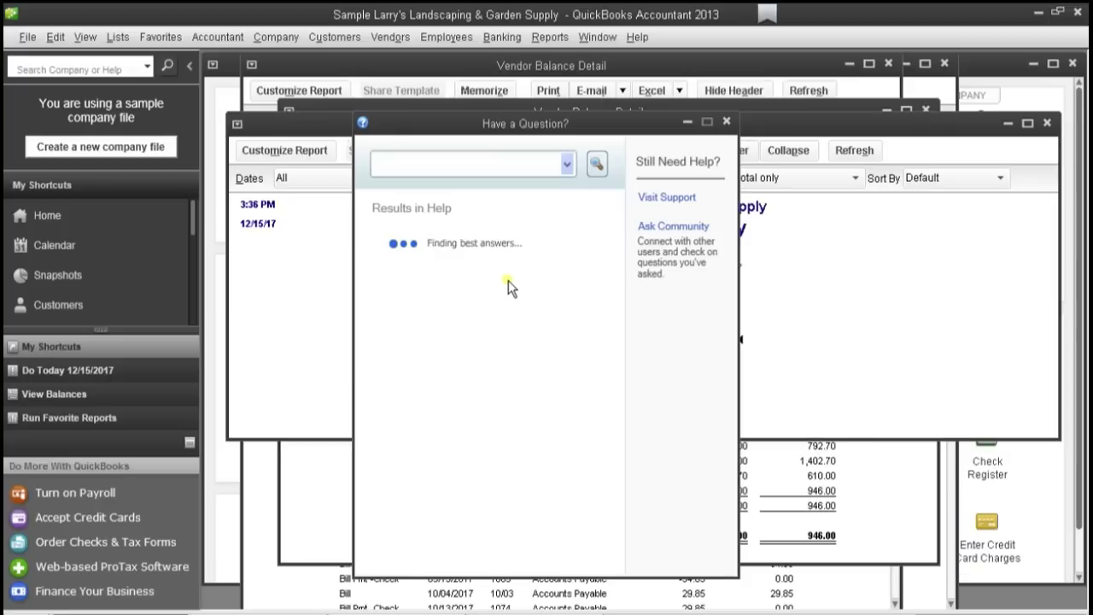
click(421, 158)
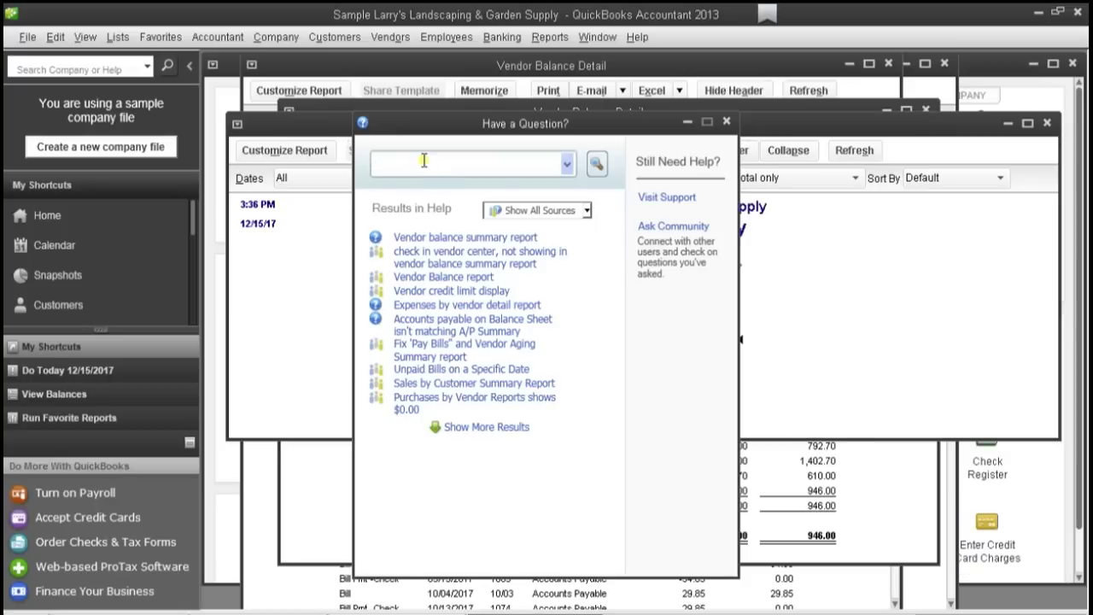
text(vo)
text(a chec)
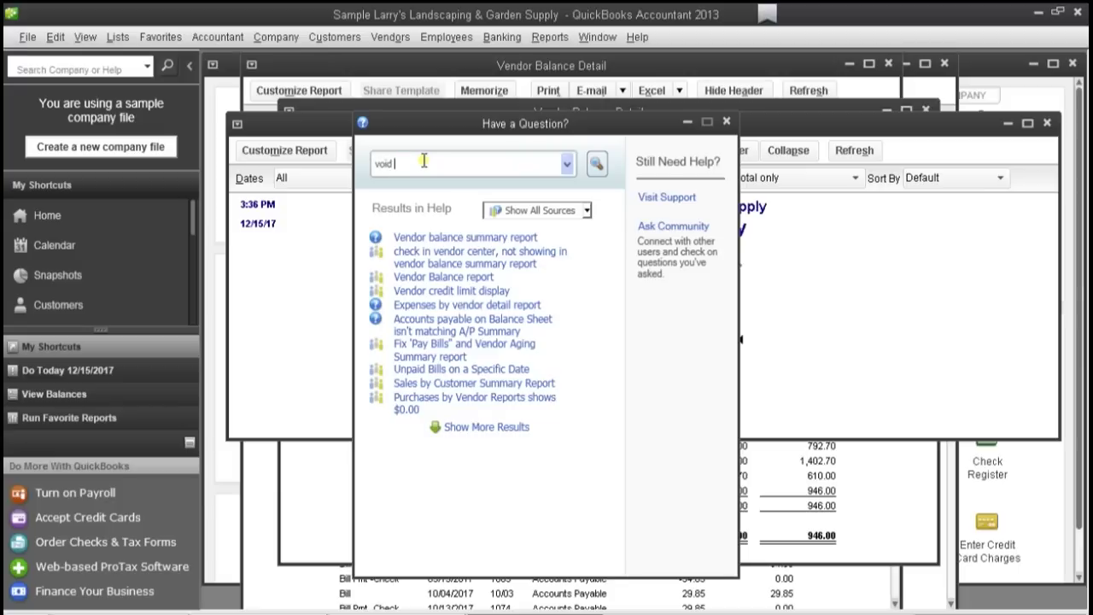
text(k)
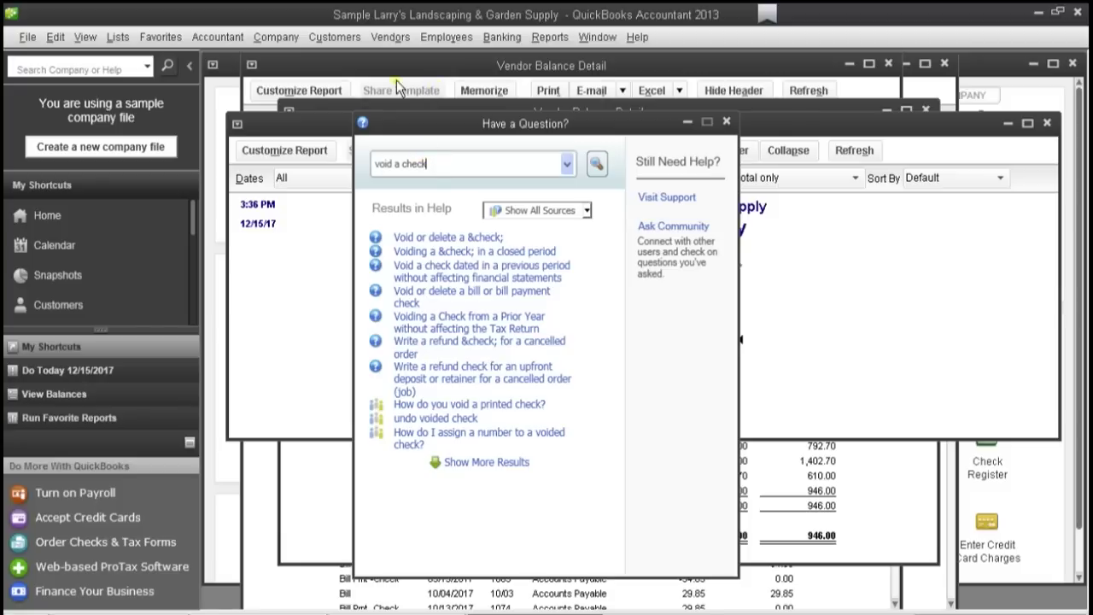
Step: Read the "Void or delete a check" help article and restrict the help results to Community answers
click(435, 239)
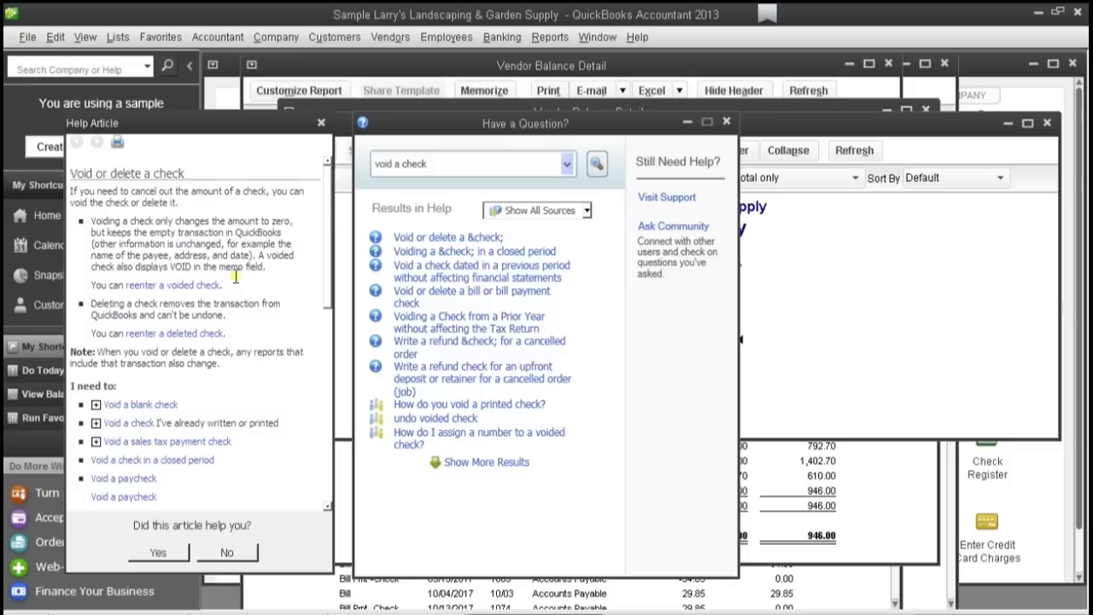
click(586, 211)
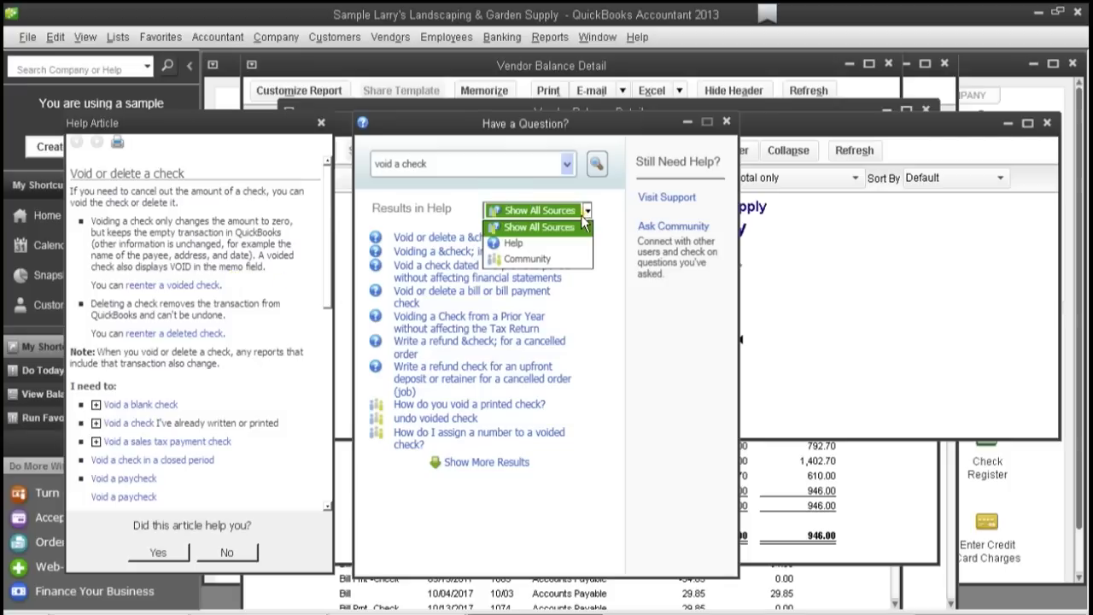
click(520, 258)
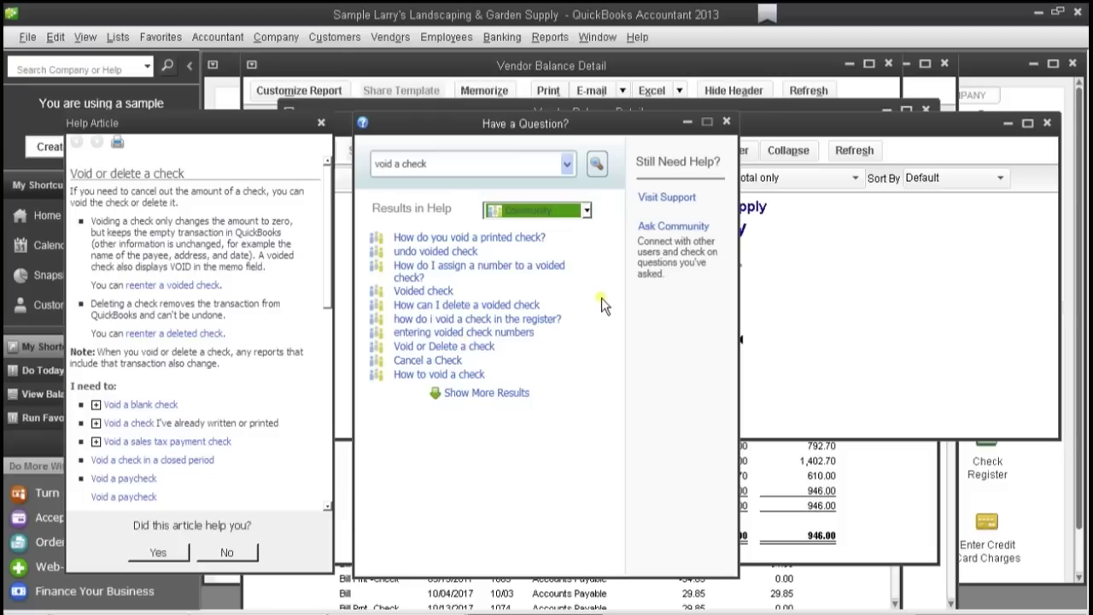
Step: Close the help search and the help article, and return to the home page
click(726, 123)
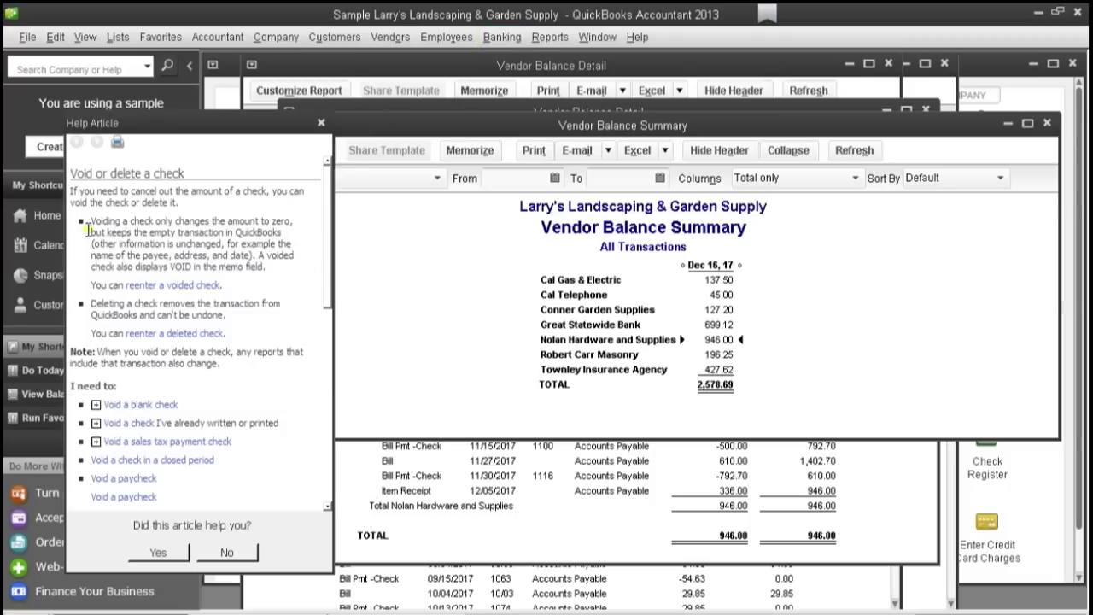
click(48, 217)
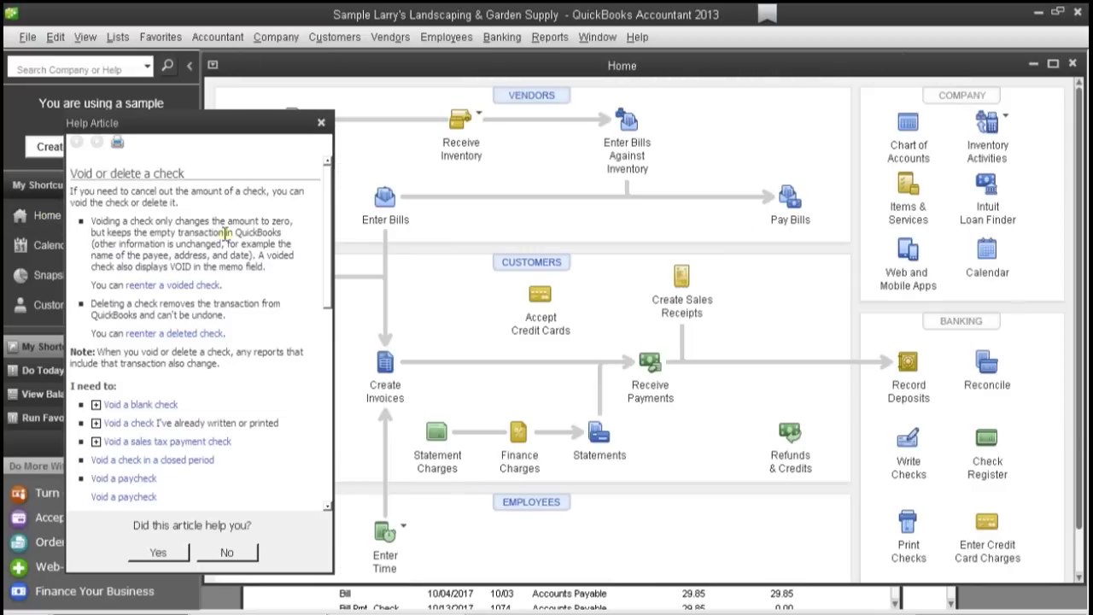
click(321, 124)
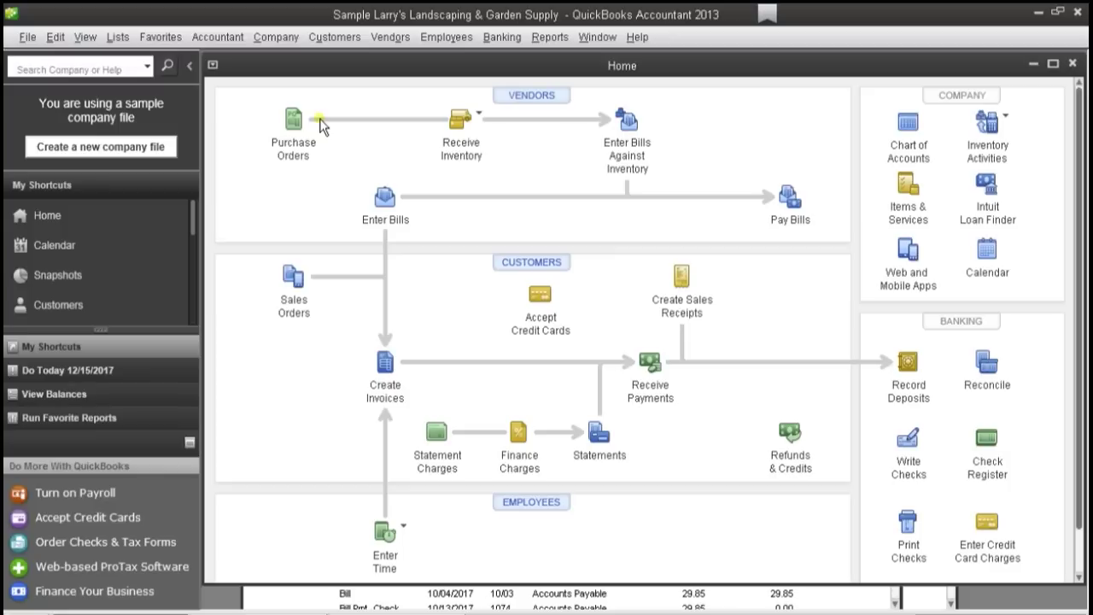
Step: View the credit card charge entry form for the CalOil Card and return to the home page
click(985, 528)
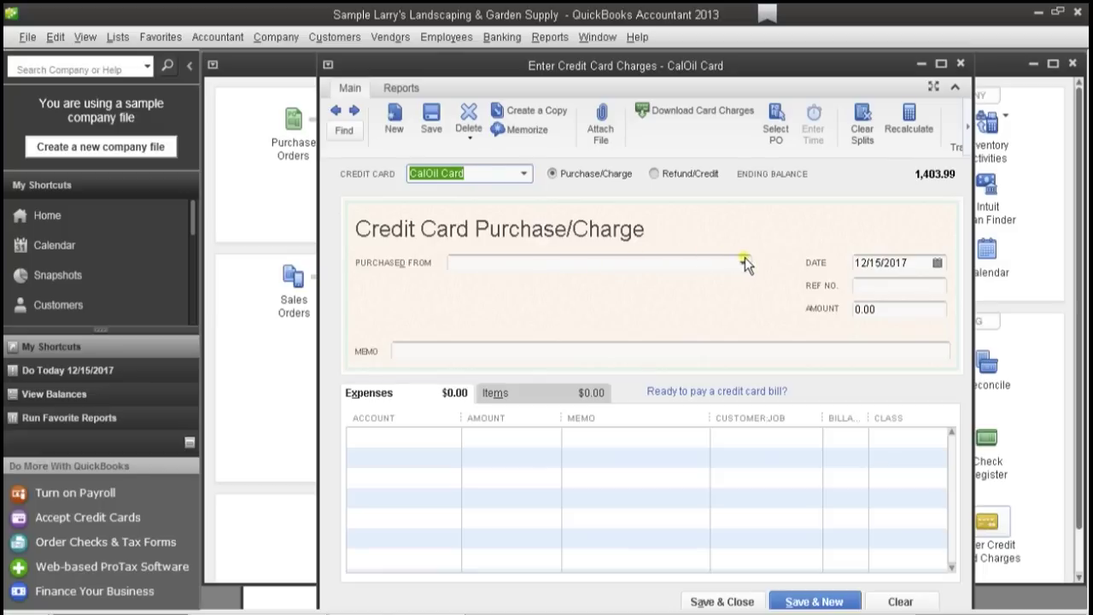
click(36, 218)
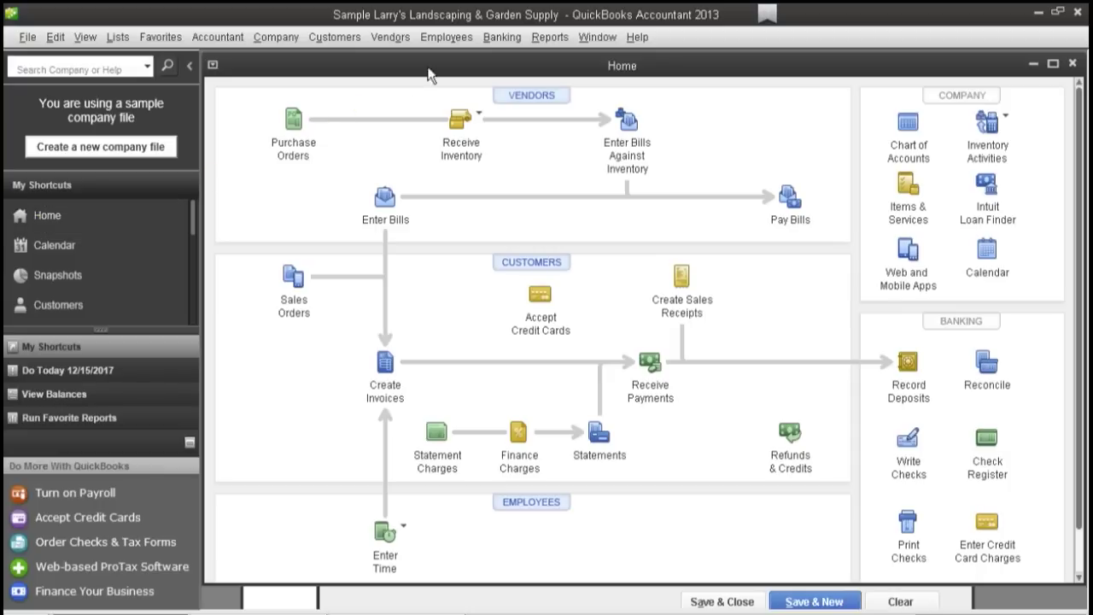
click(500, 40)
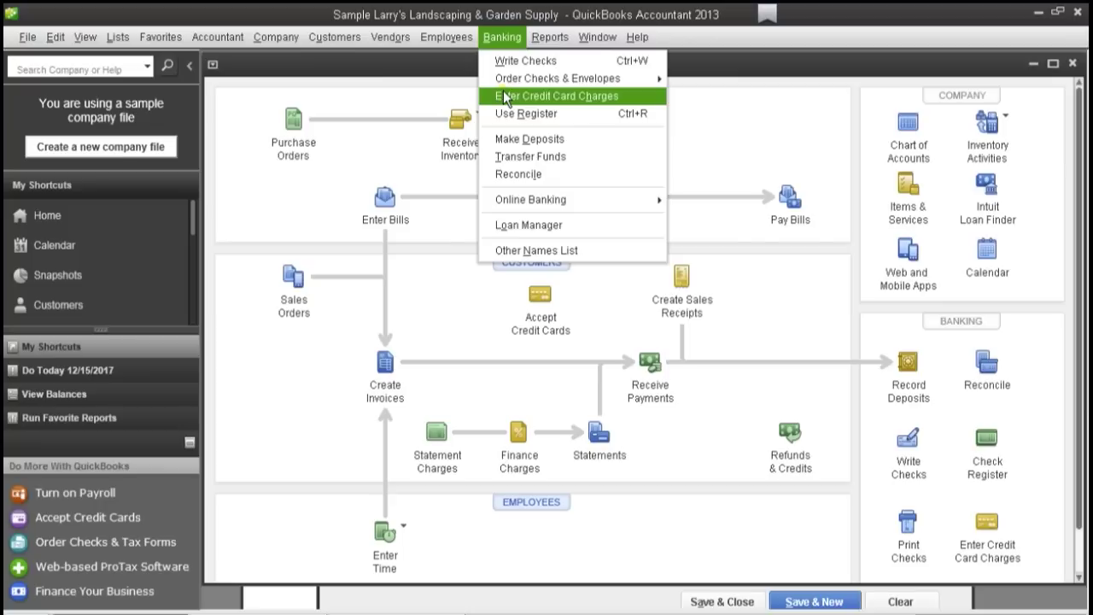
click(675, 448)
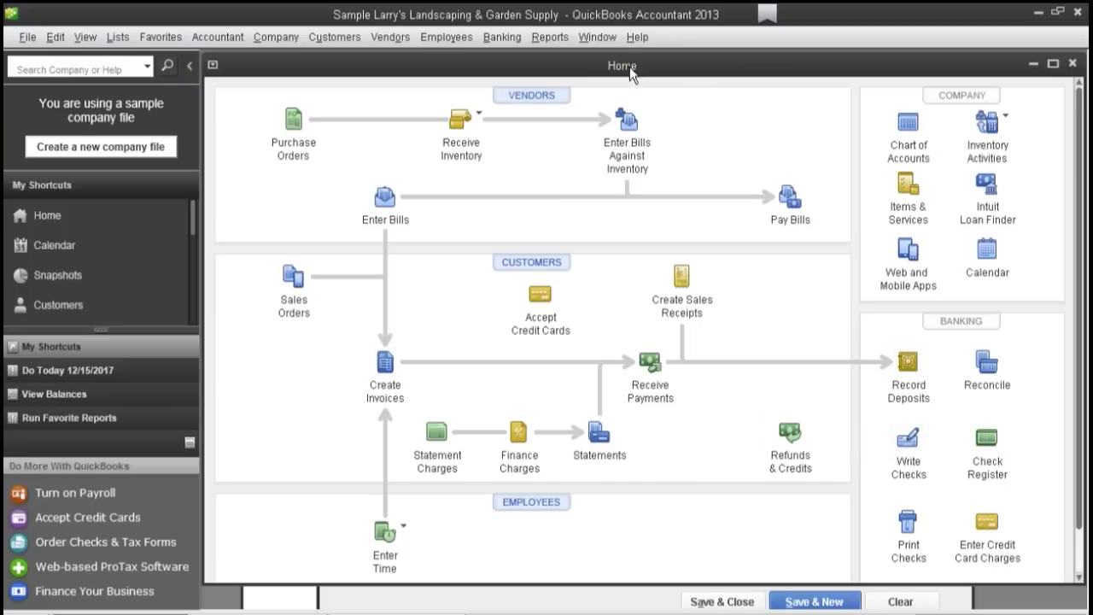
click(546, 36)
mouse_move(605, 178)
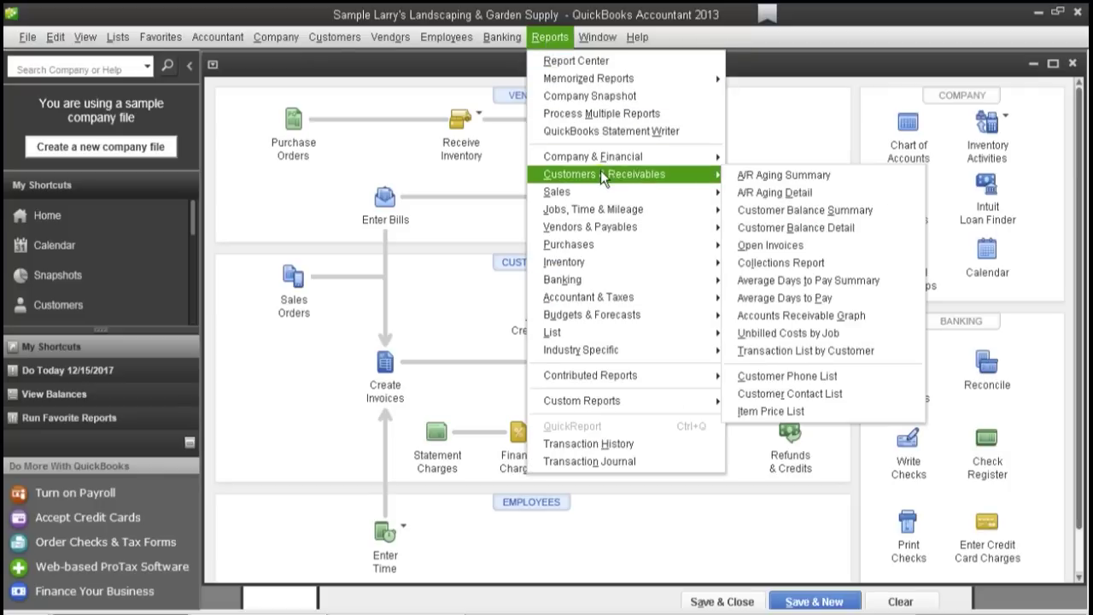
mouse_move(568, 245)
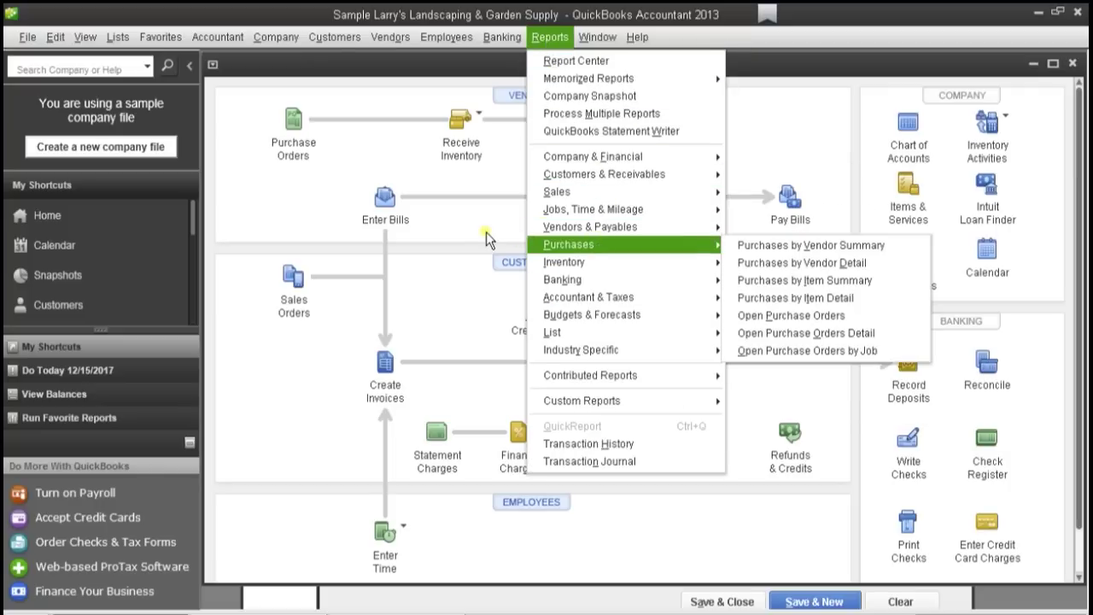
click(439, 292)
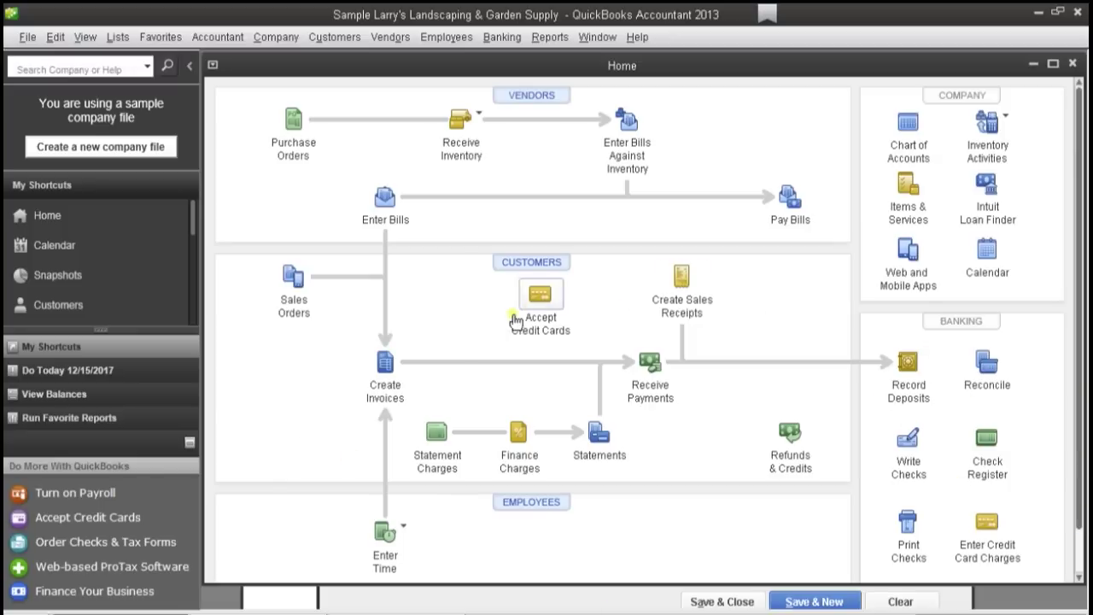
Step: Open a blank customer invoice and display its formatting options
click(386, 365)
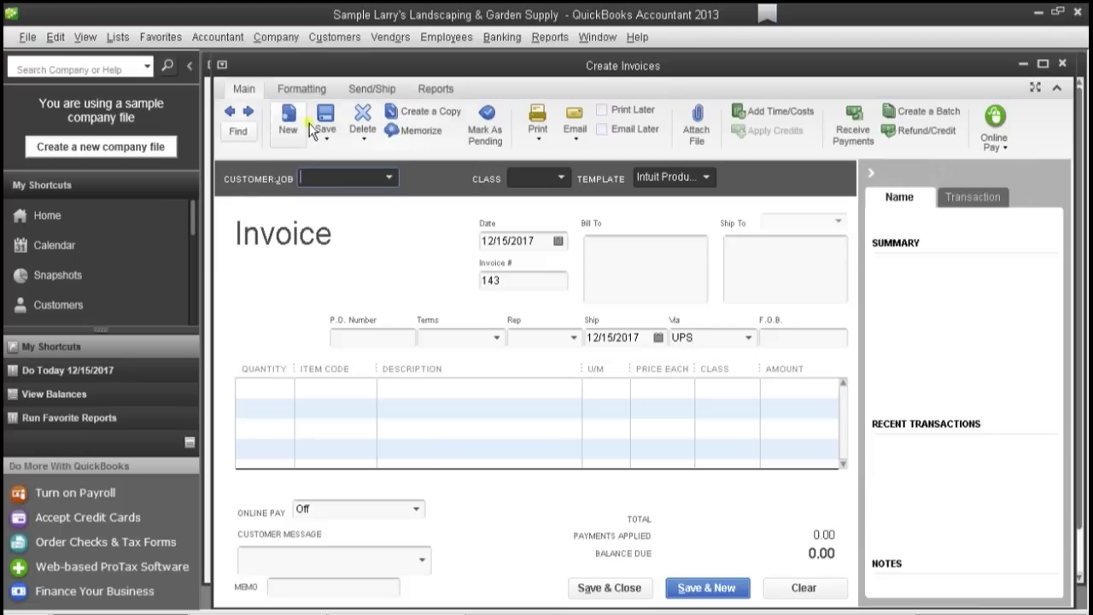
click(294, 90)
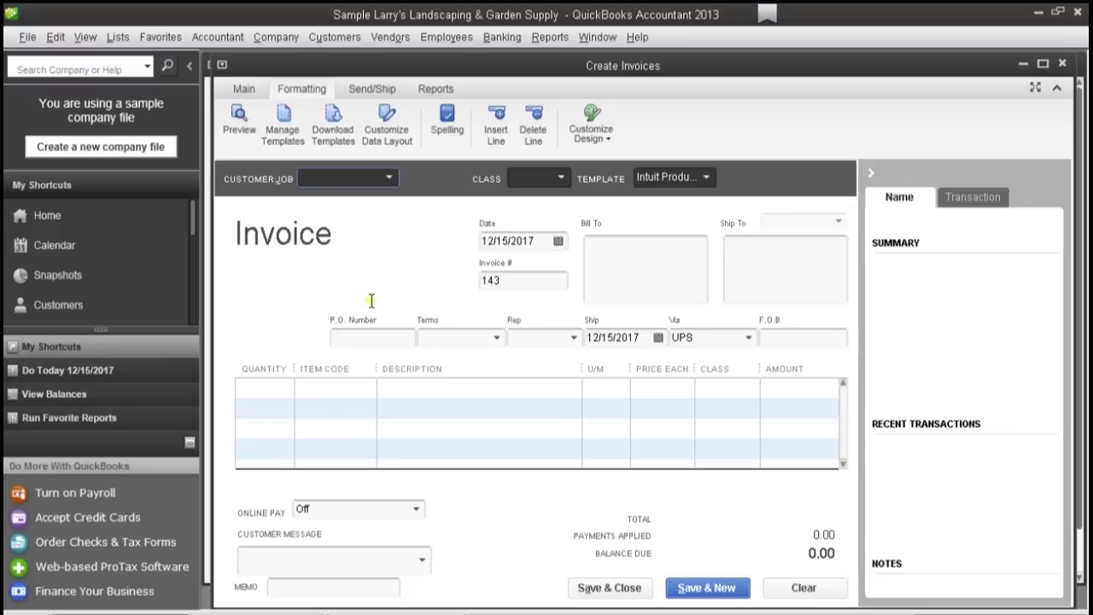
click(120, 42)
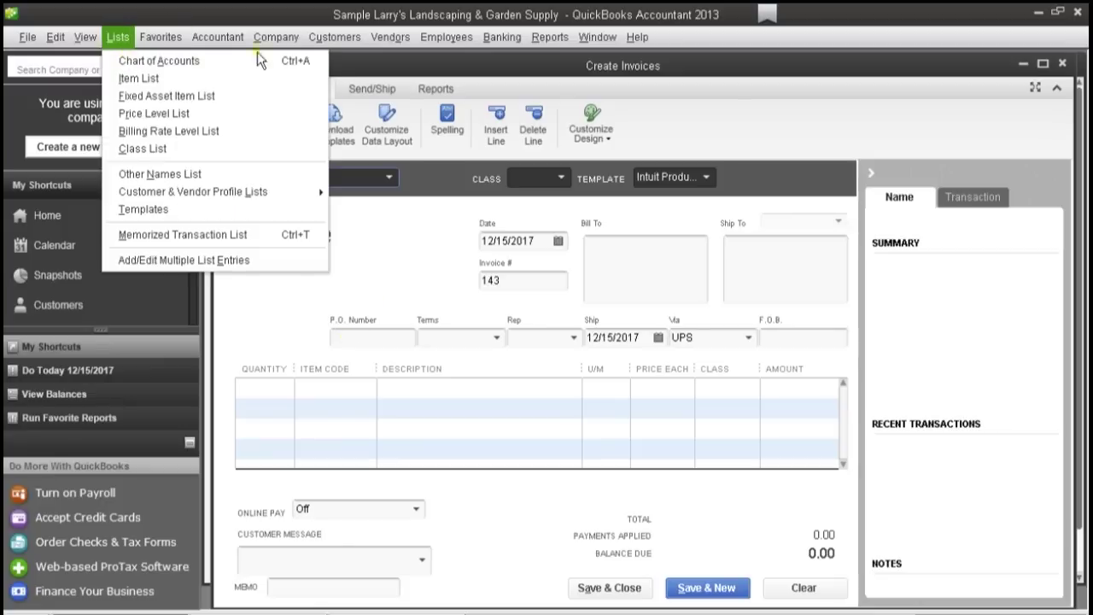
click(545, 39)
mouse_move(512, 37)
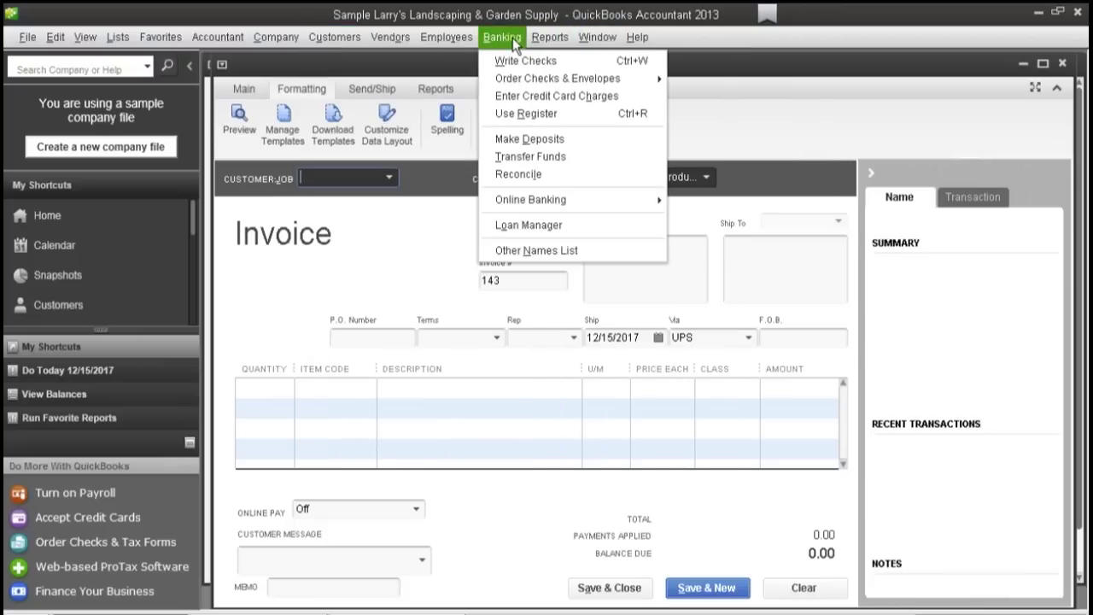